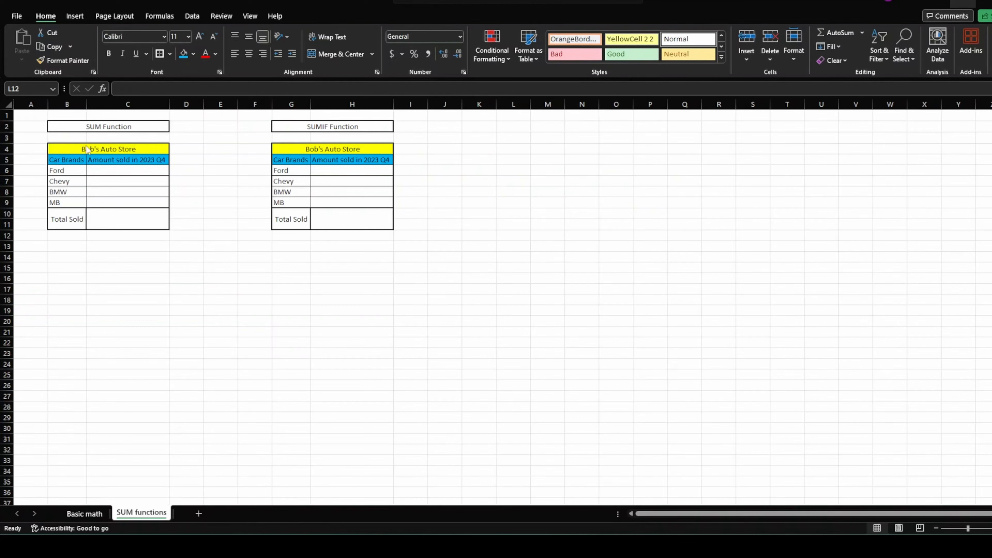
Increase the font size of both "Bob's Auto Store" table titles to 18
left_click(106, 172)
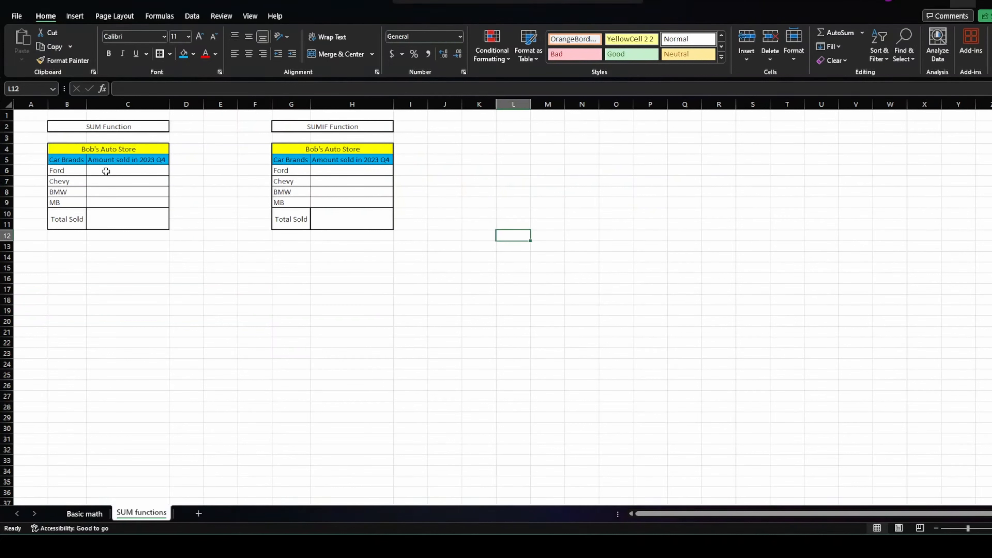
left_click(94, 152)
left_click(199, 37)
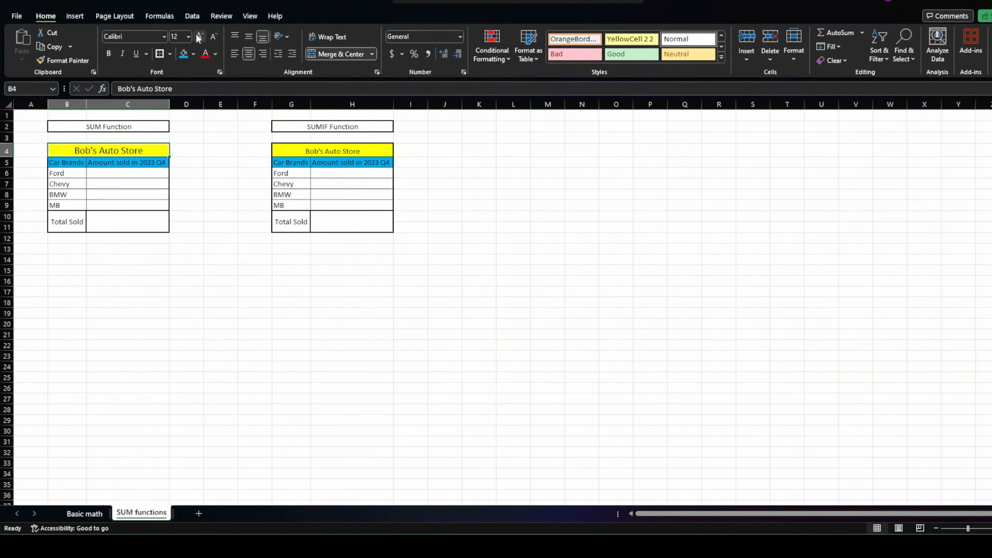
left_click(328, 152)
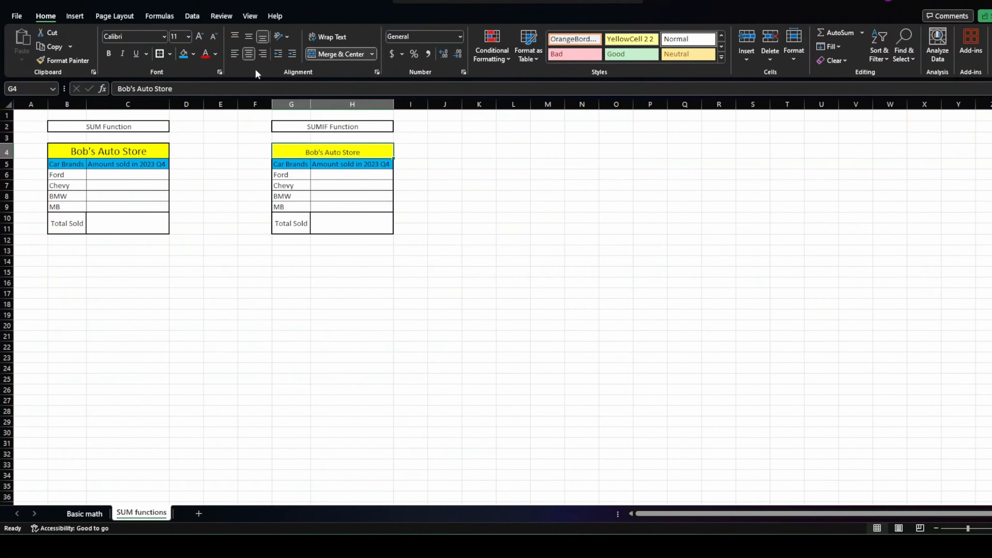
left_click(200, 38)
left_click(200, 38)
left_click(200, 38)
left_click(200, 37)
left_click(118, 151)
left_click(199, 37)
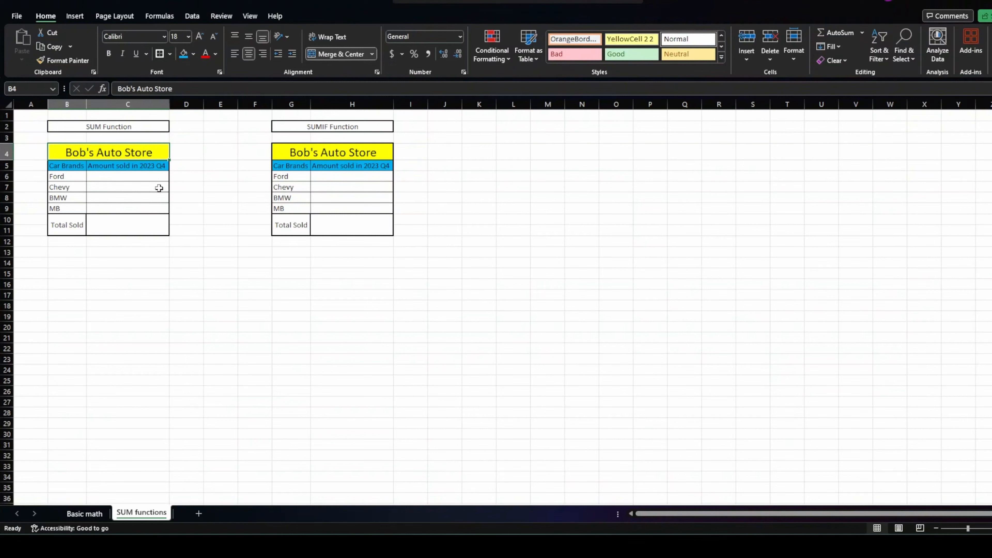
Enter the amounts sold in the SUM Function table: Ford 25, Chevy 21, BMW 10 and MB 12
left_click(126, 176)
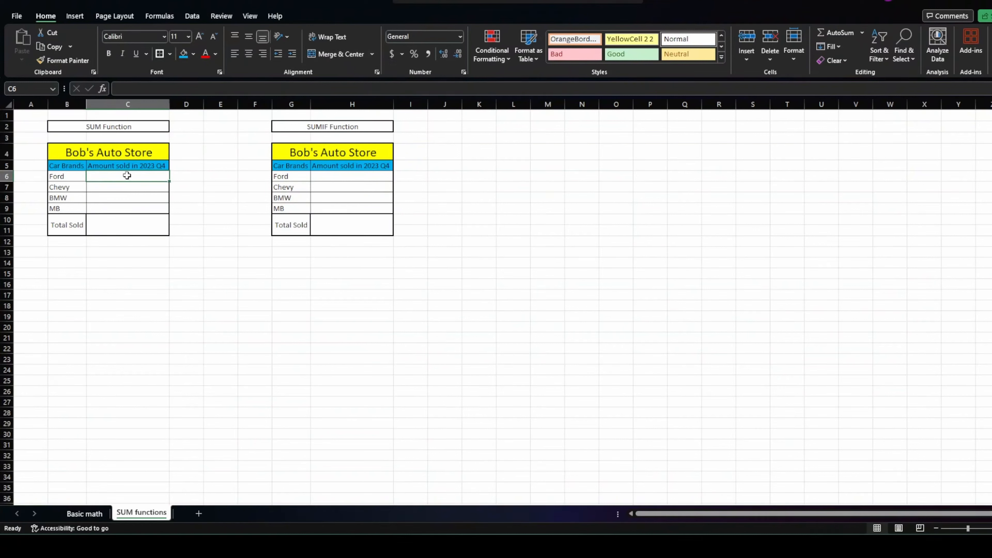
type("25")
key("Return")
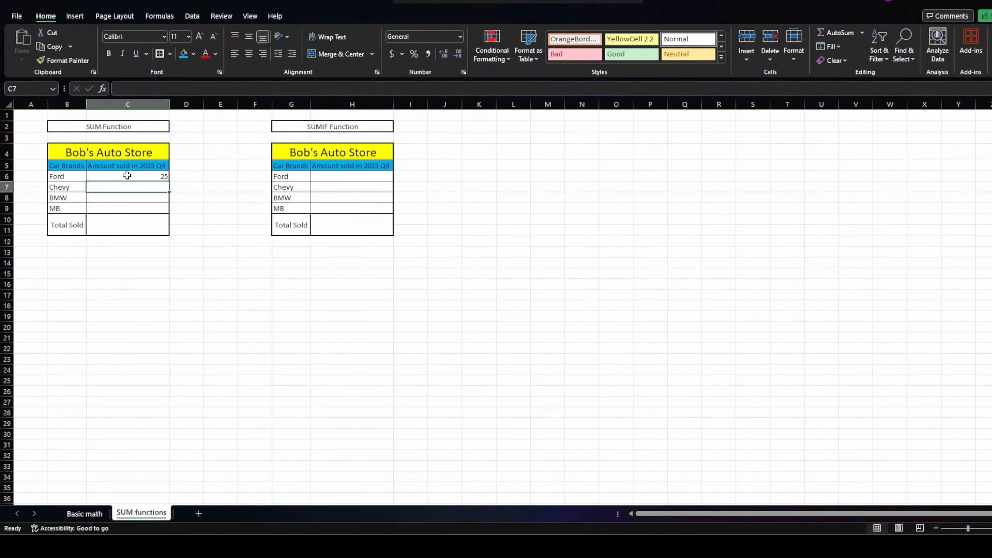
type("21")
key("Return")
type("10")
key("Return")
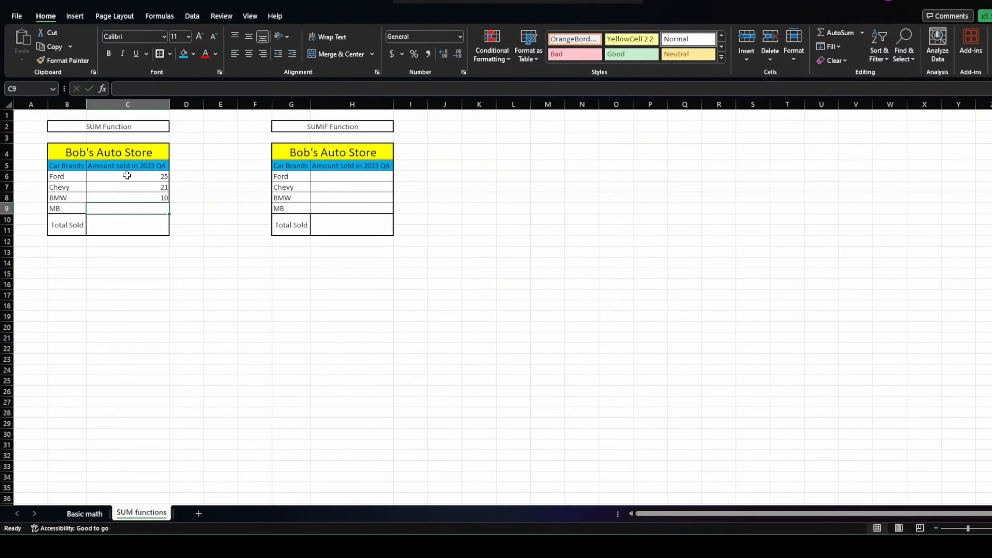
type("12")
key("Return")
Enlarge the "Total Sold" label in the SUM Function table to size 14 and fit column B to its contents
left_click(66, 225)
left_click(200, 37)
left_click(200, 36)
double_click(86, 105)
Enlarge the "Total Sold" label in the SUMIF Function table to size 14 and fit column G to its contents
left_click(298, 225)
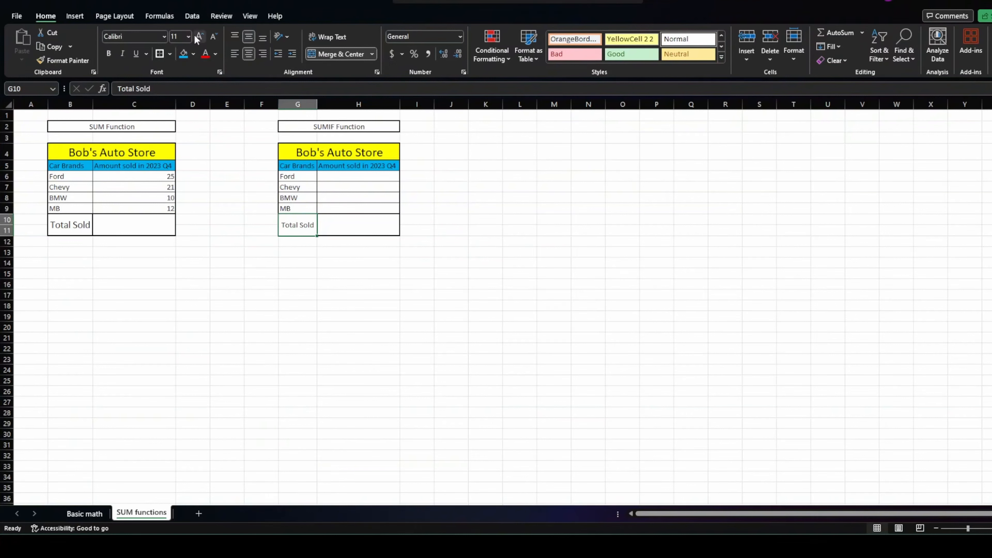
left_click(195, 35)
left_click(195, 35)
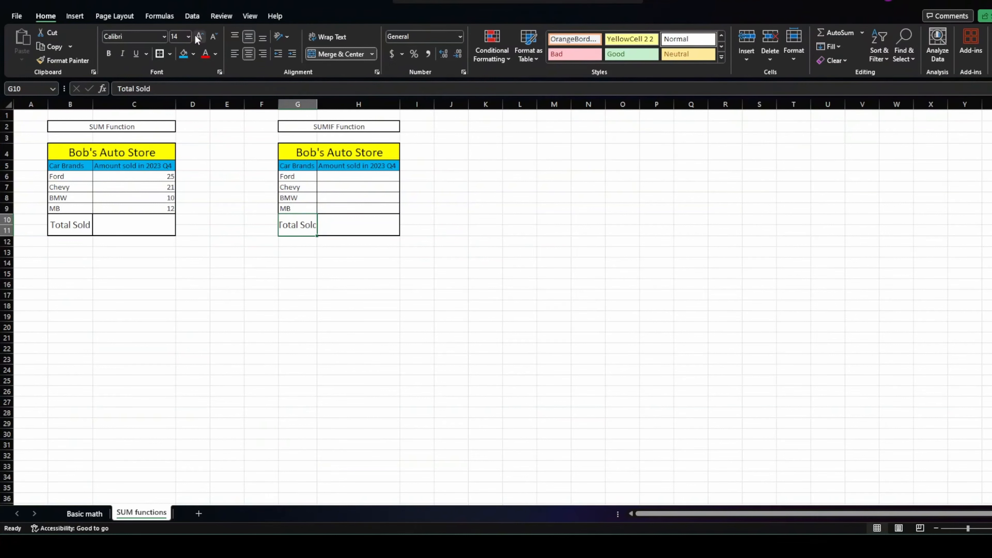
double_click(317, 102)
Start a SUM formula in the Total Sold cell C10 of the SUM Function table
left_click(85, 224)
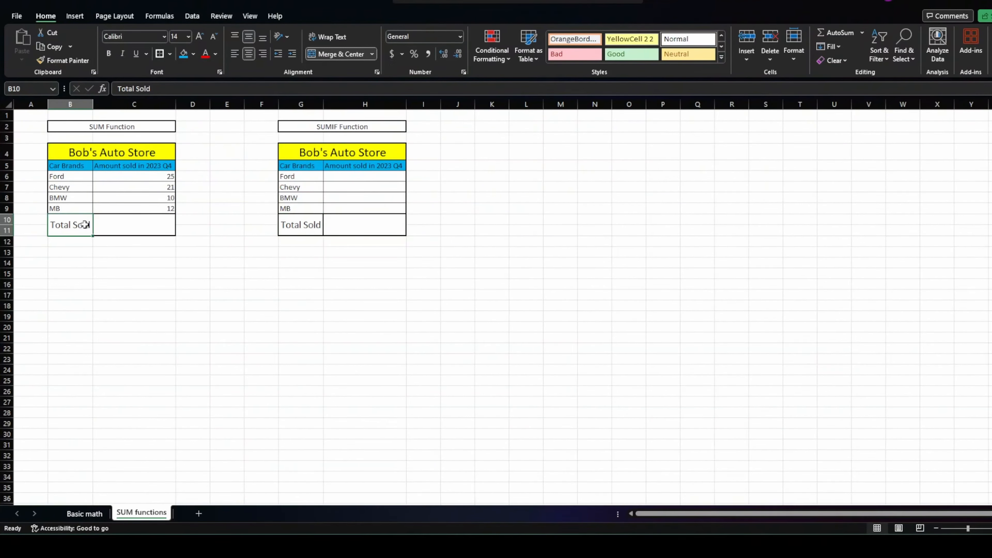
left_click(139, 227)
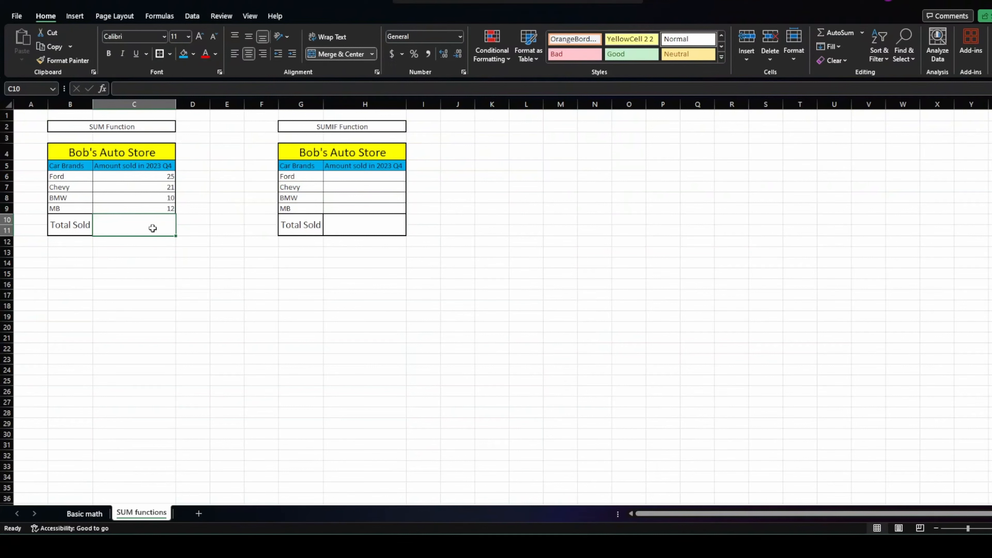
type("=")
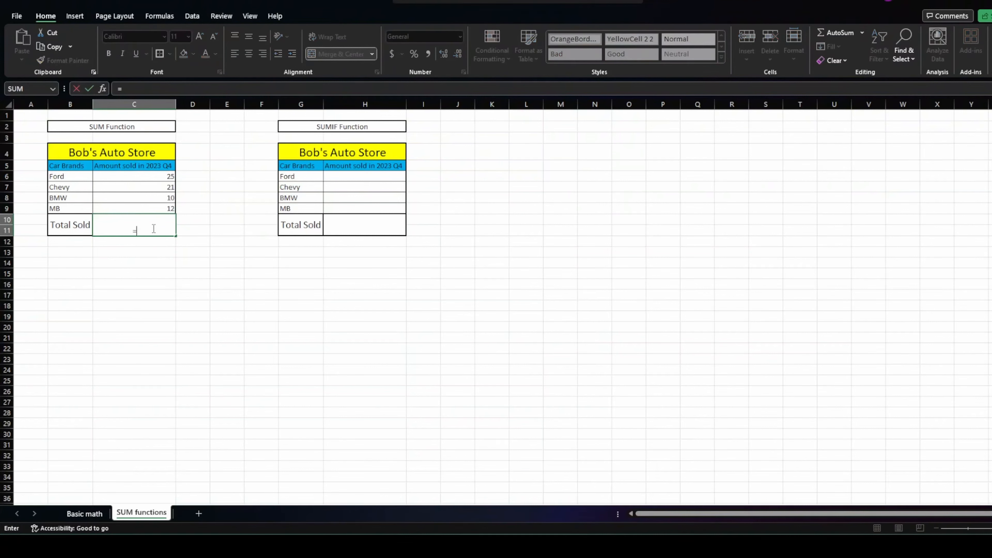
type("sum")
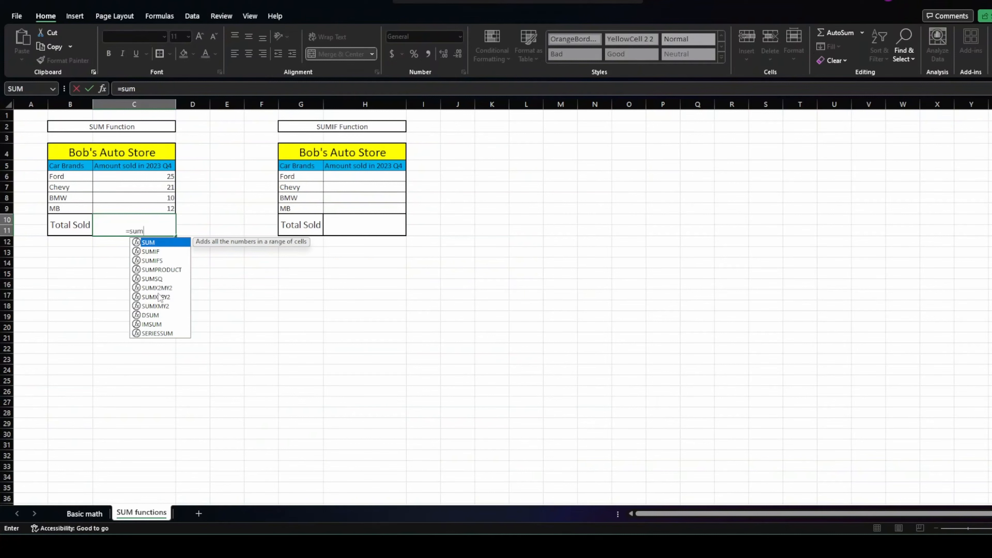
double_click(161, 244)
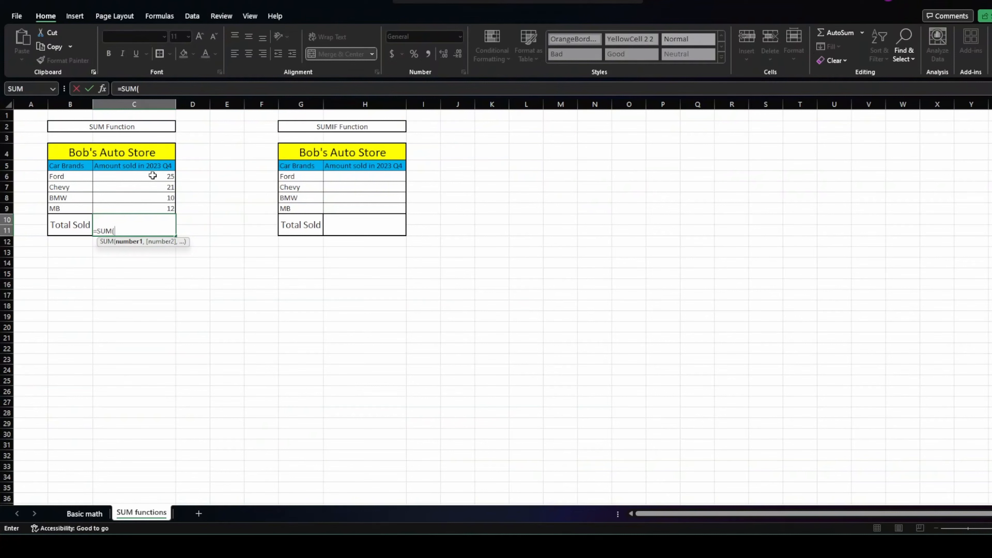
Pick the sold amounts C6:C9 as the SUM argument, and clear that reference from the formula
left_click_drag(152, 177, 153, 212)
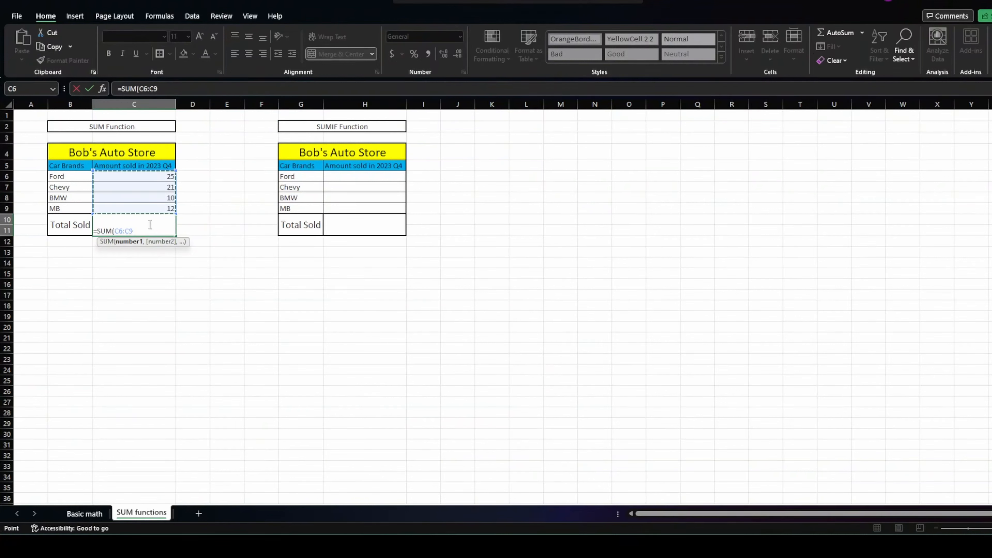
key("BackSpace")
key("BackSpace")
key("BackSpace")
key("BackSpace")
key("BackSpace")
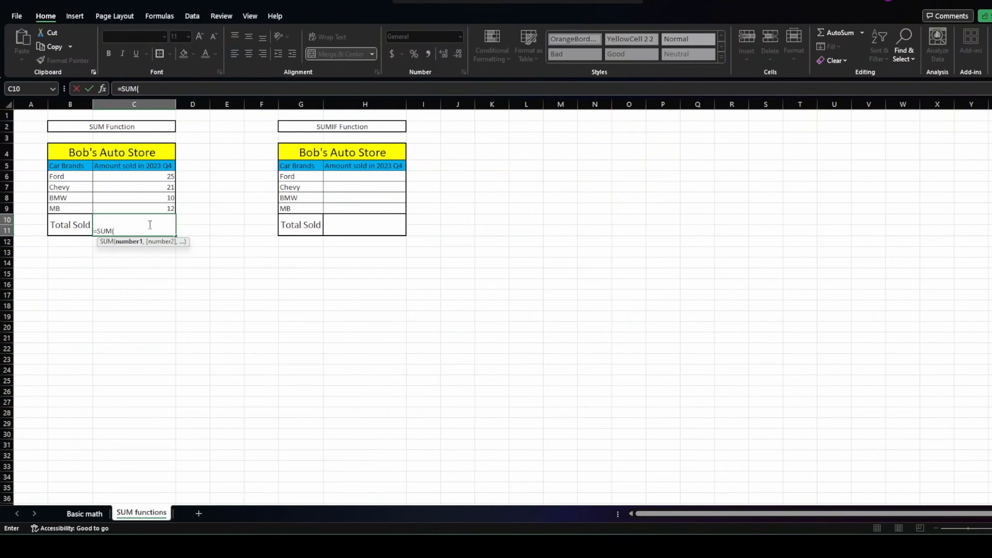
Write the range C6:C9 as the SUM argument and close the parenthesis
type("C")
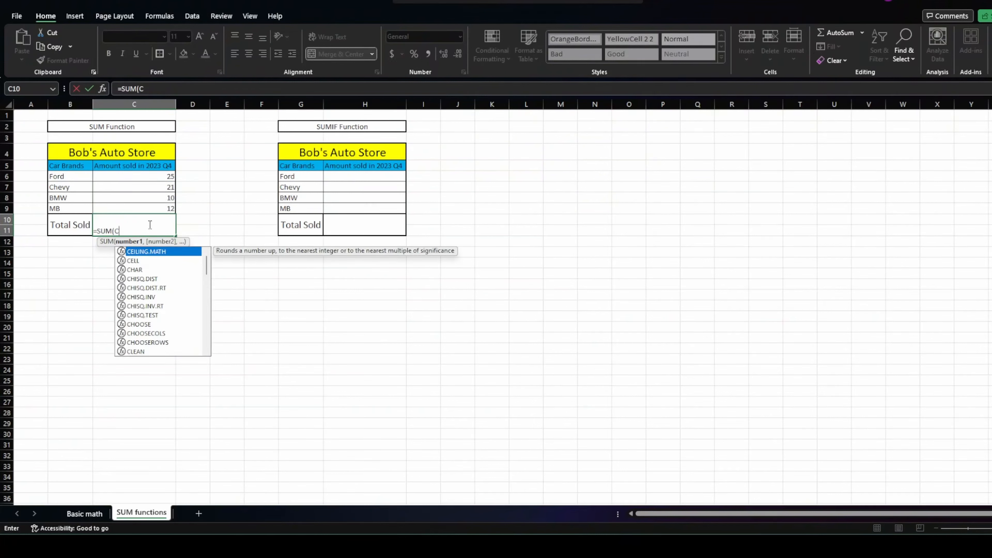
type("6:")
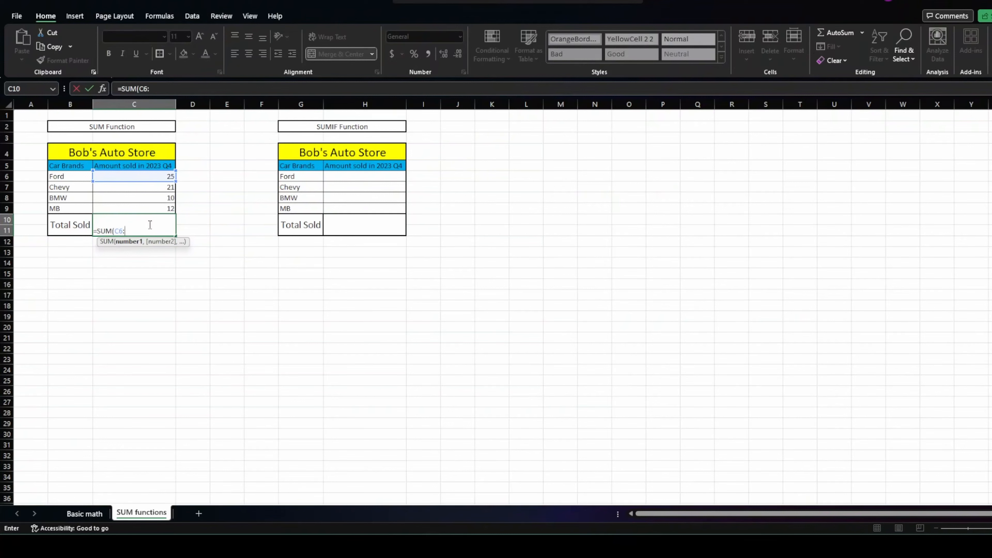
type("C")
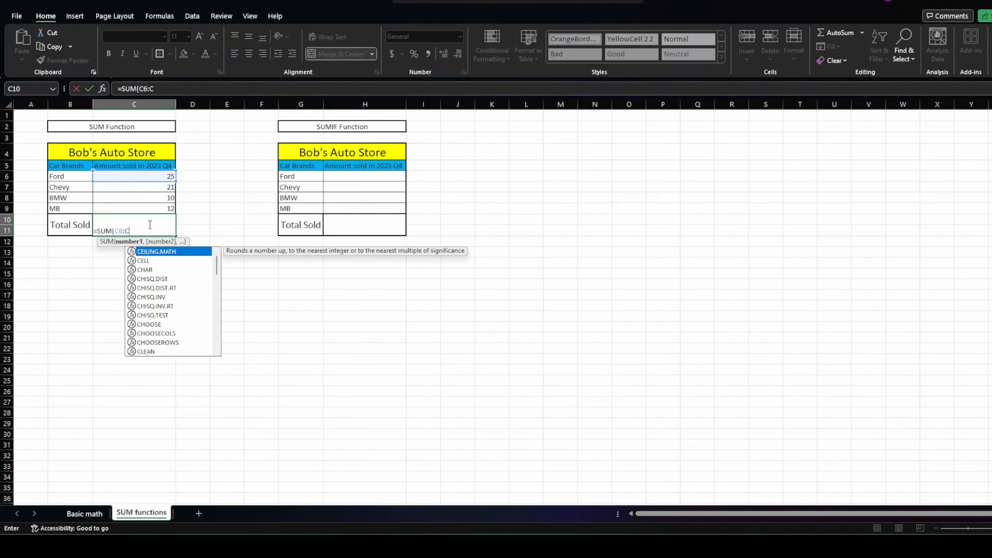
type("9")
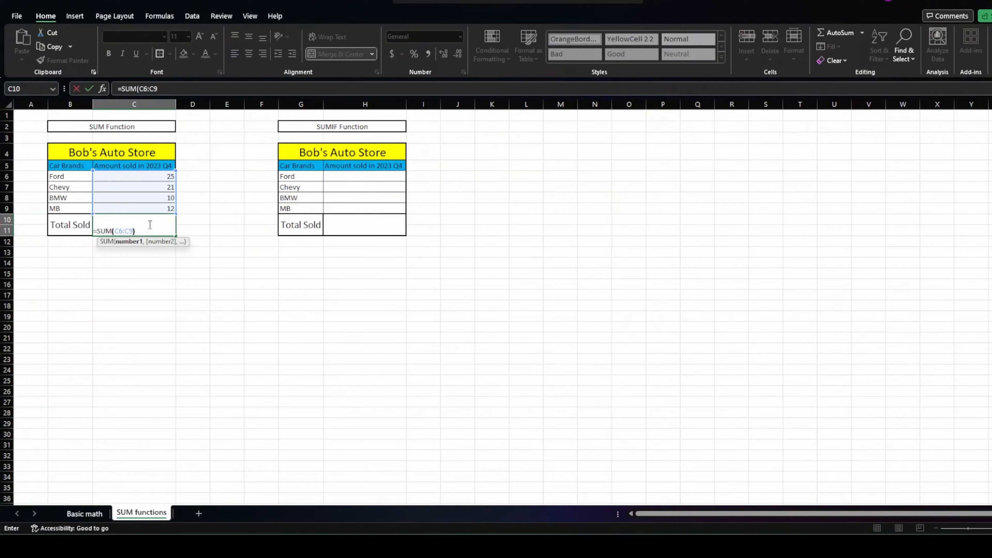
type(")")
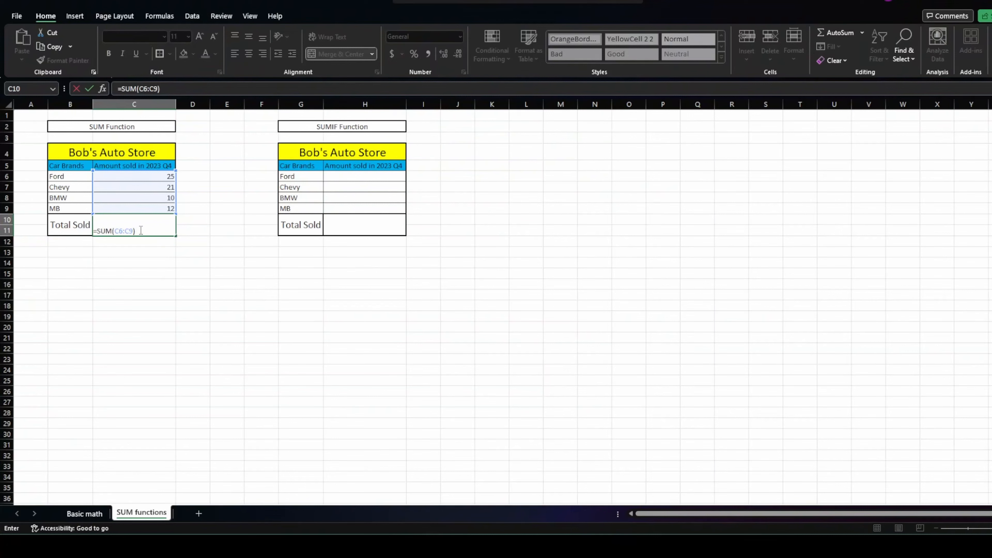
Replace the range in the SUM formula with the separate cells C6, C7 and C9
left_click(137, 89)
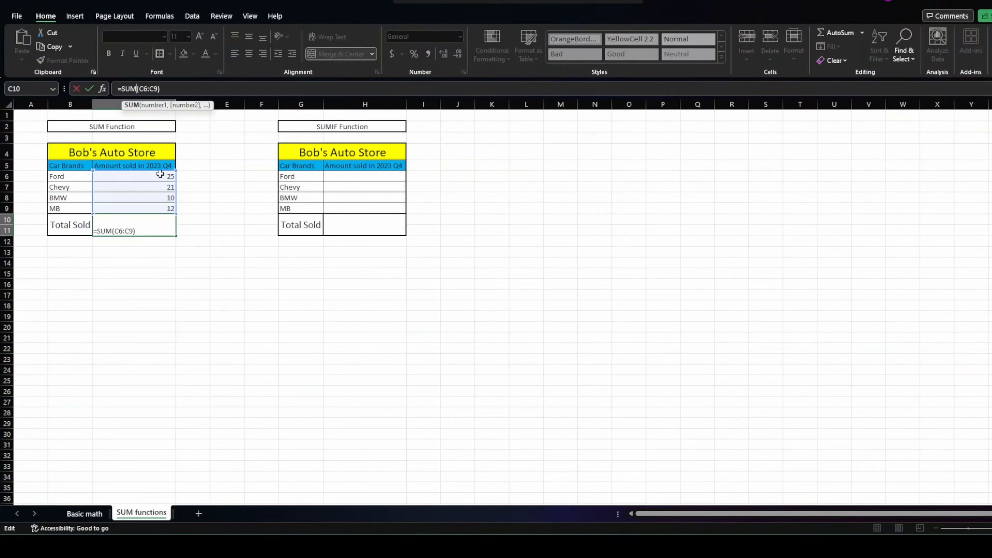
left_click(131, 231)
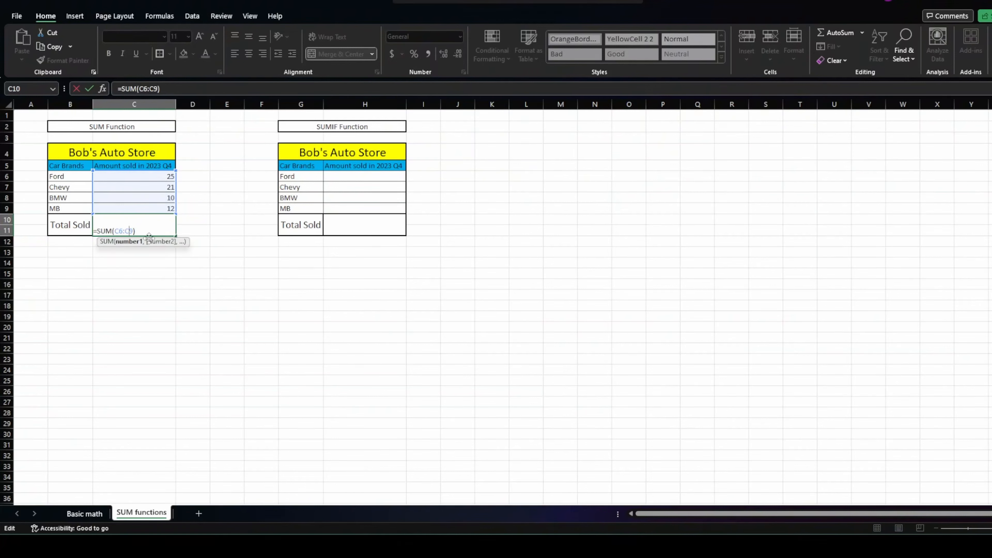
key("Delete")
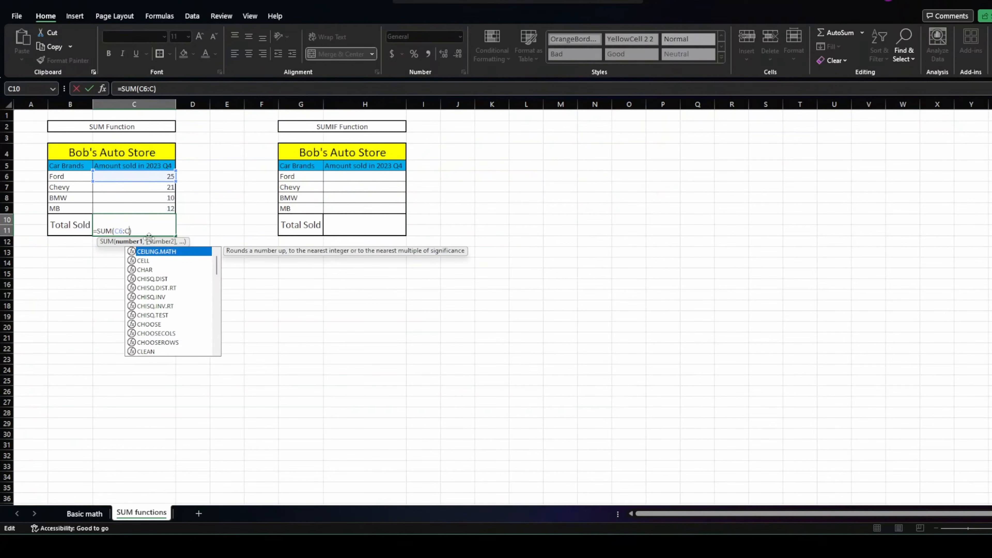
key("BackSpace")
key("BackSpace")
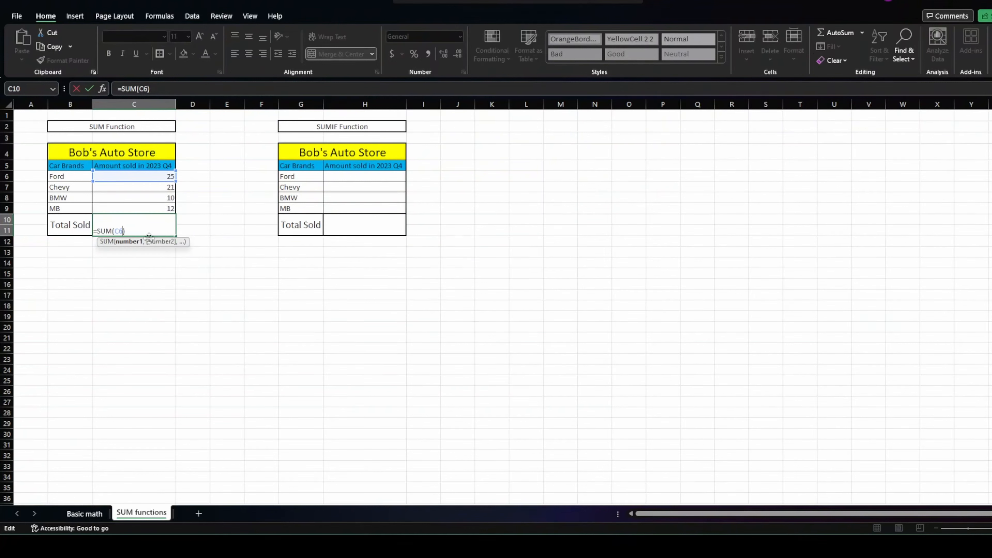
type(",c7")
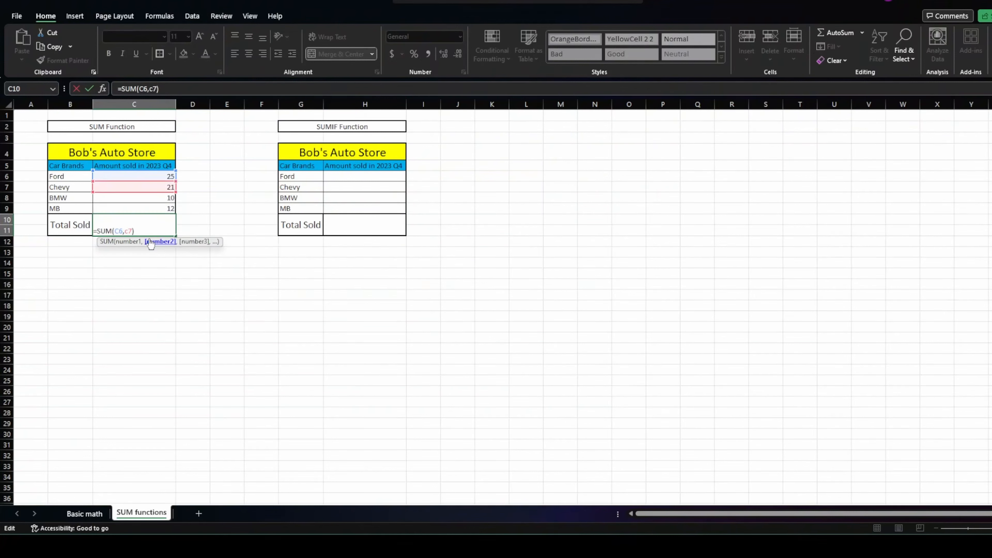
type(",c9")
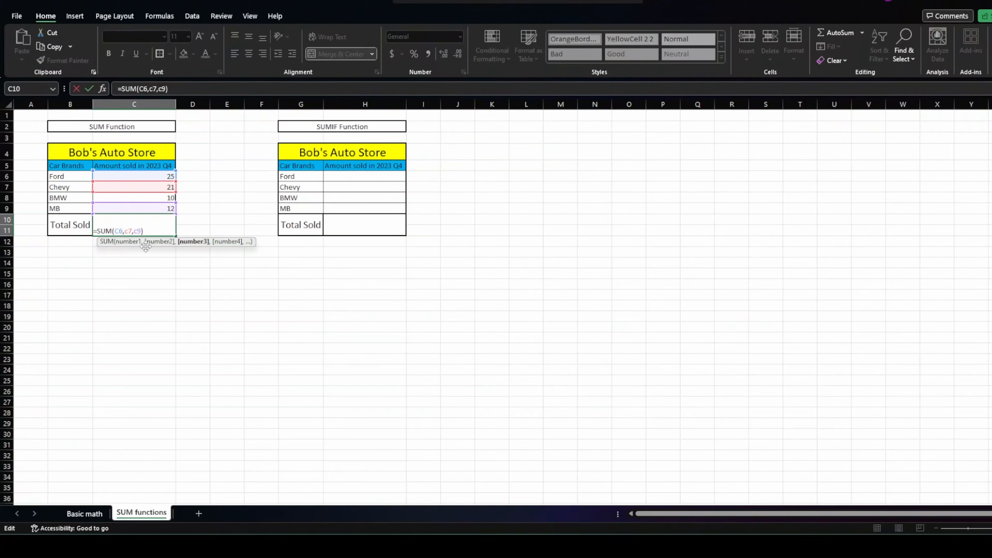
Change the SUM arguments back to the range C6:C9 and commit the formula in C10
key("BackSpace")
key("BackSpace")
key("BackSpace")
key("BackSpace")
key("BackSpace")
key("BackSpace")
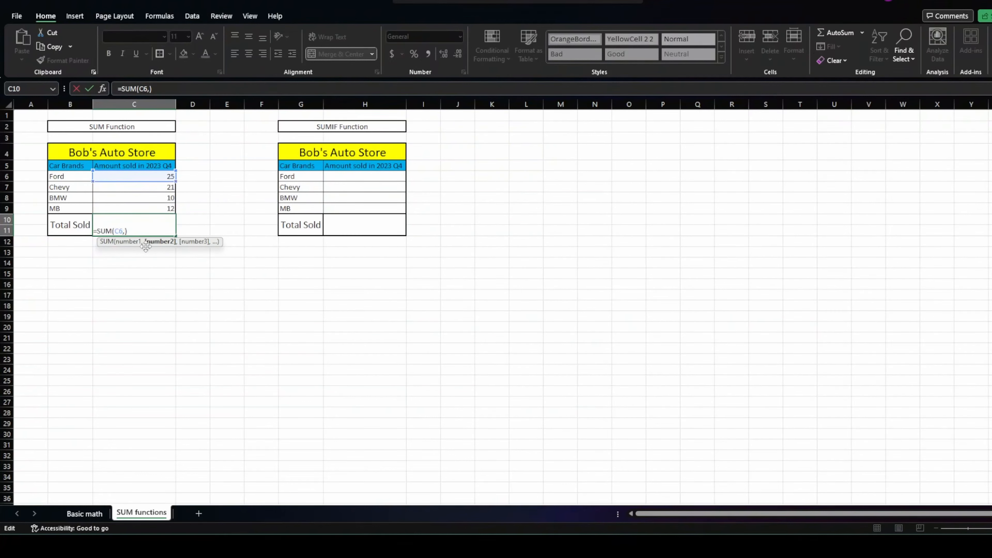
type(":c")
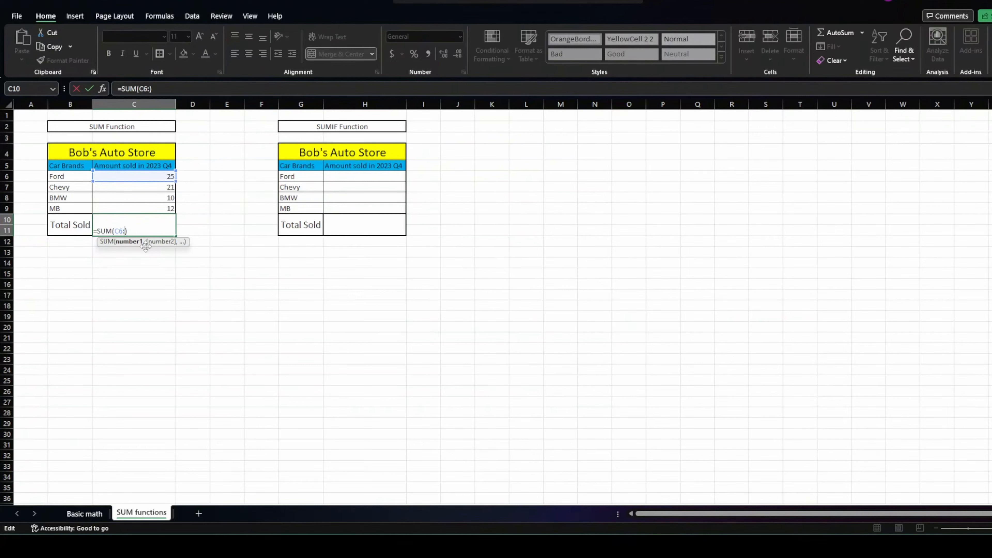
type("9")
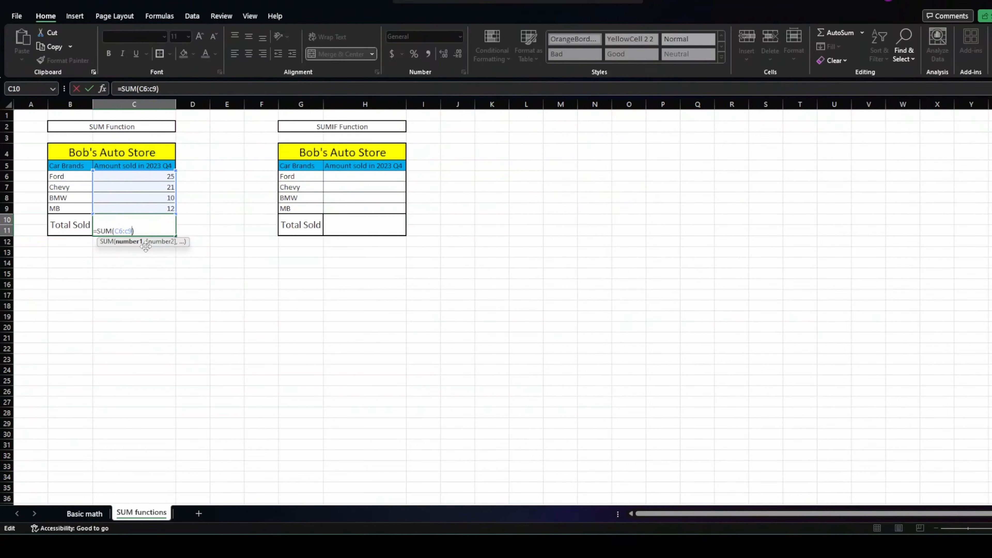
key("Return")
Align the total in cell C10 to the vertical middle of the cell
left_click(138, 230)
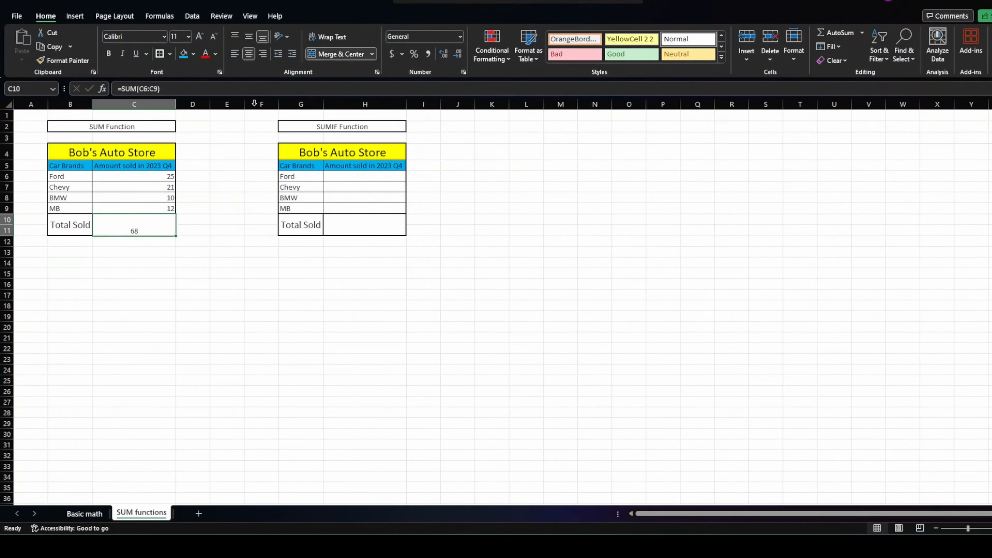
left_click(248, 37)
left_click_drag(134, 176, 134, 208)
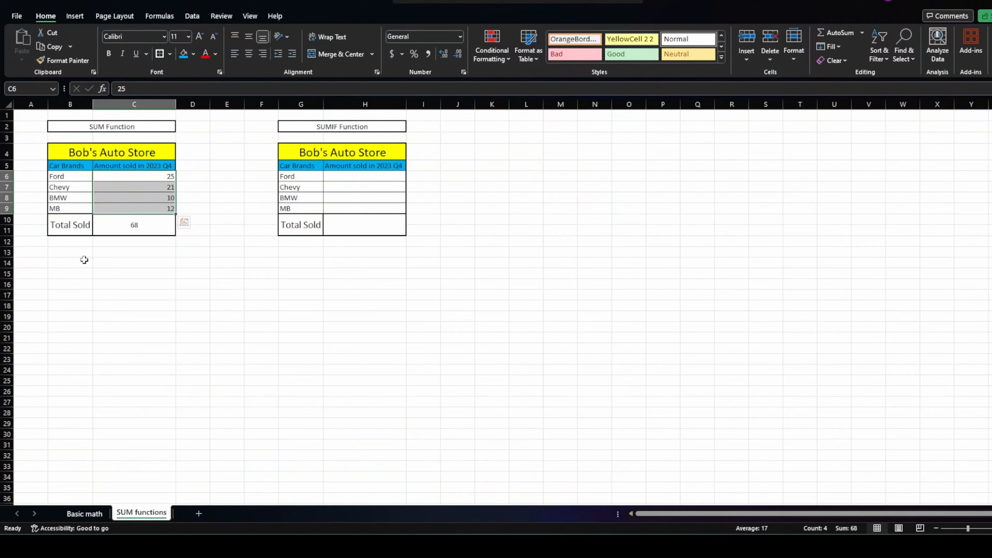
left_click(84, 259)
Enter the label "Average" in cell B12 below Total Sold and apply a border to the cell
left_click(81, 244)
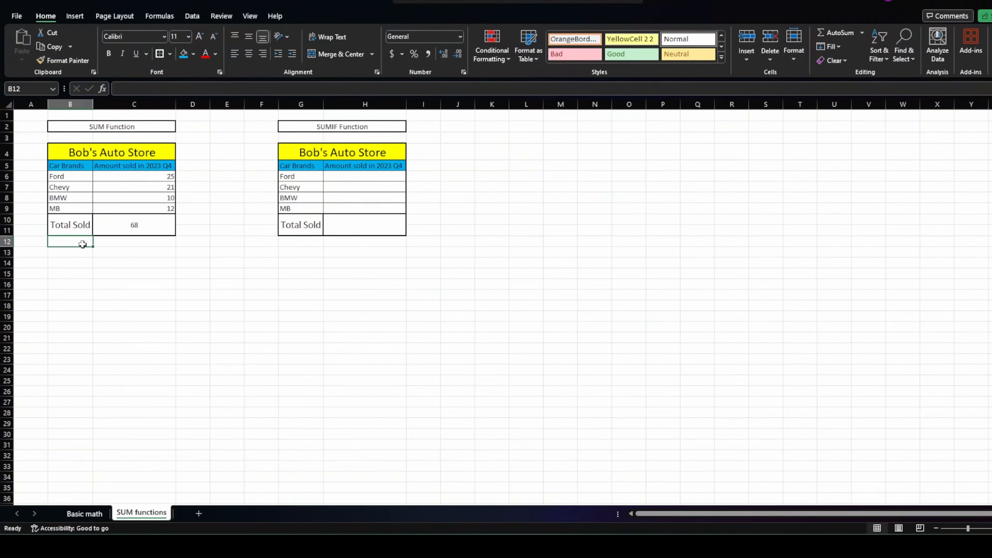
type("Aver")
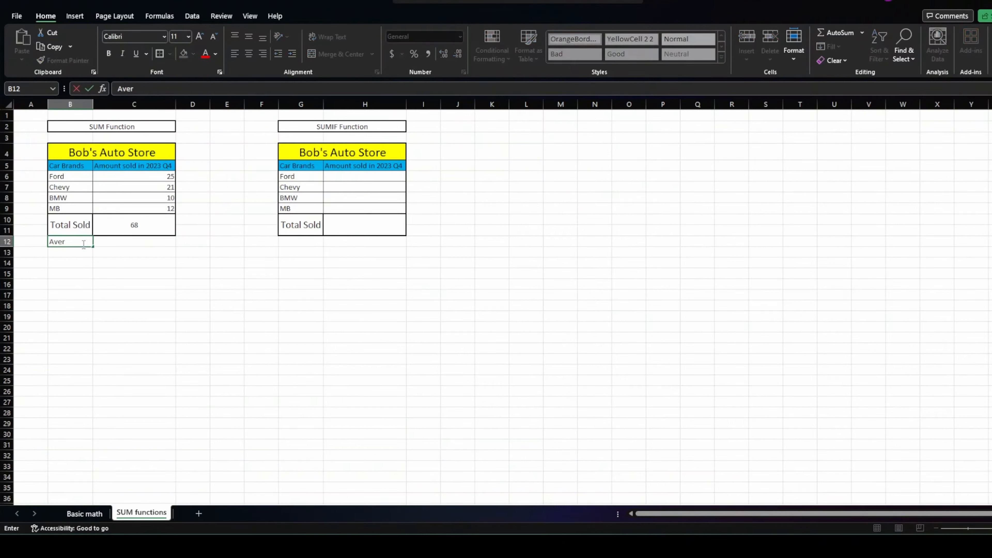
type("age")
left_click(104, 271)
left_click(84, 242)
left_click(157, 56)
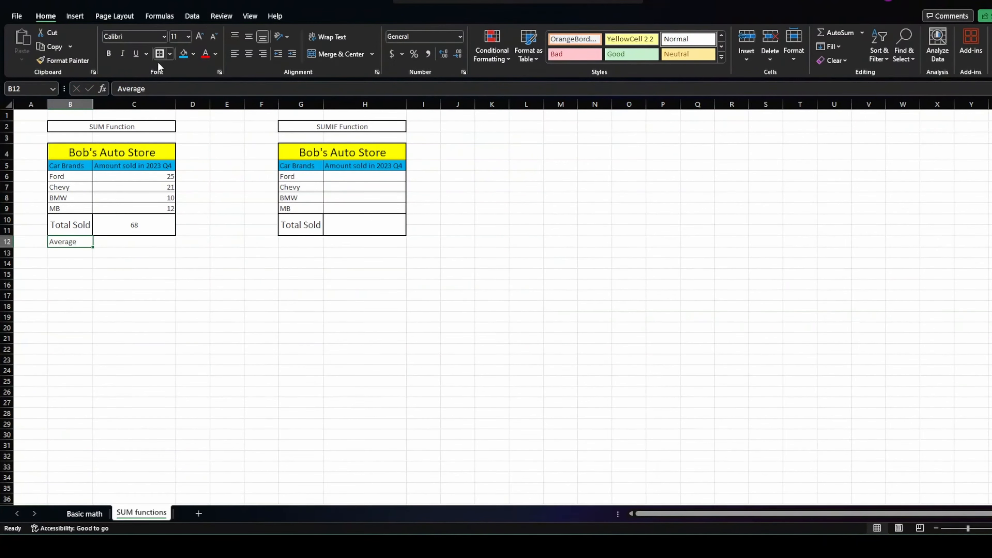
Apply a border to cell C12 beside the Average label and begin a formula there with "=ave"
left_click(129, 240)
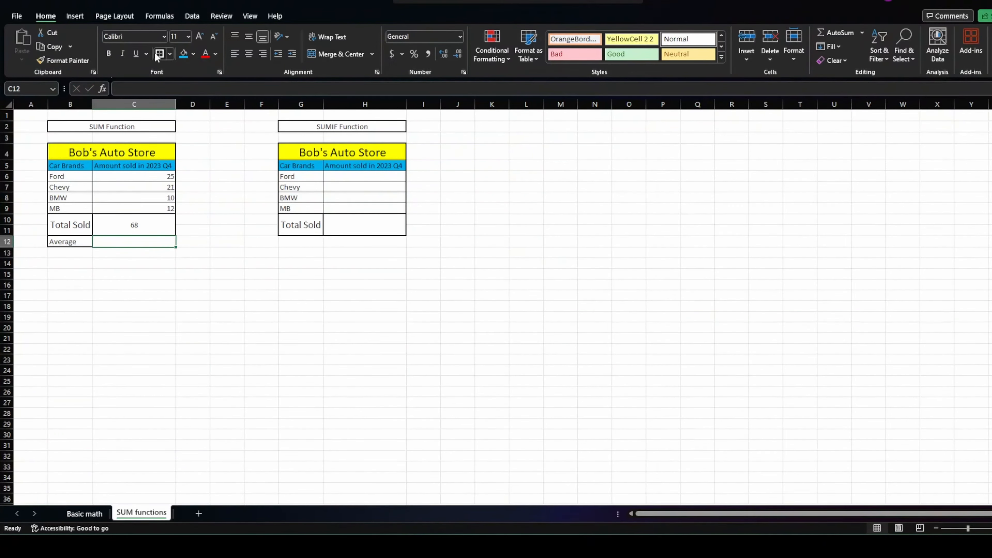
type("=ave")
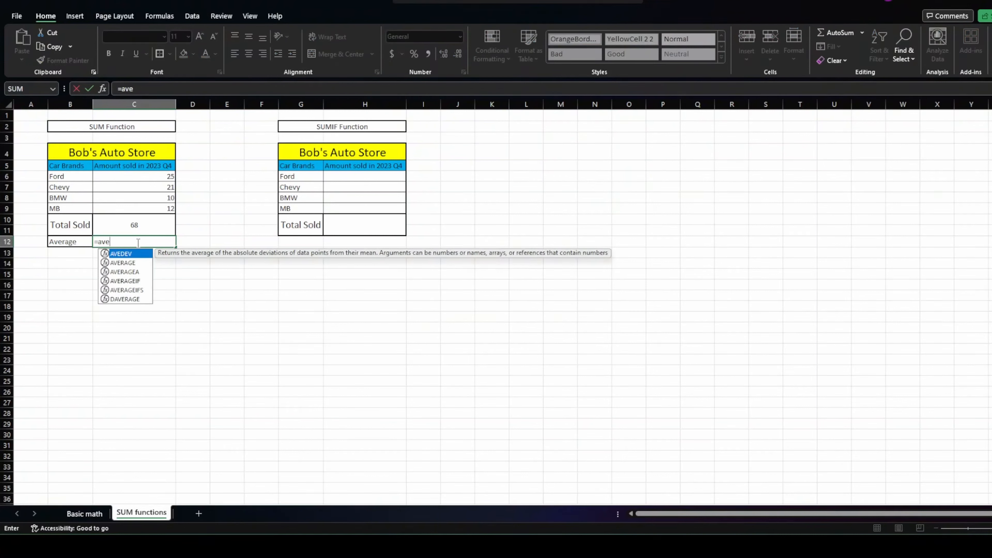
key("BackSpace")
key("BackSpace")
key("BackSpace")
key("BackSpace")
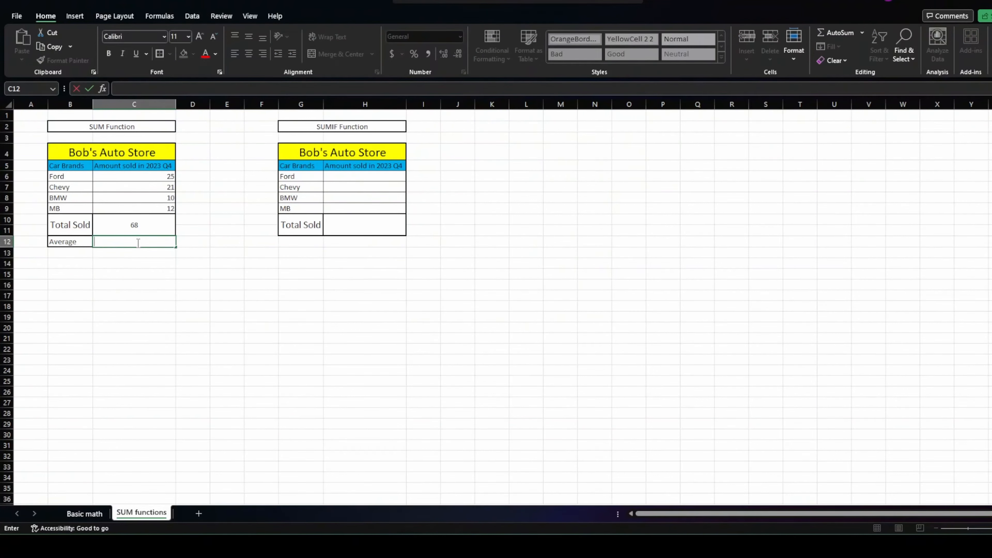
type("=ave")
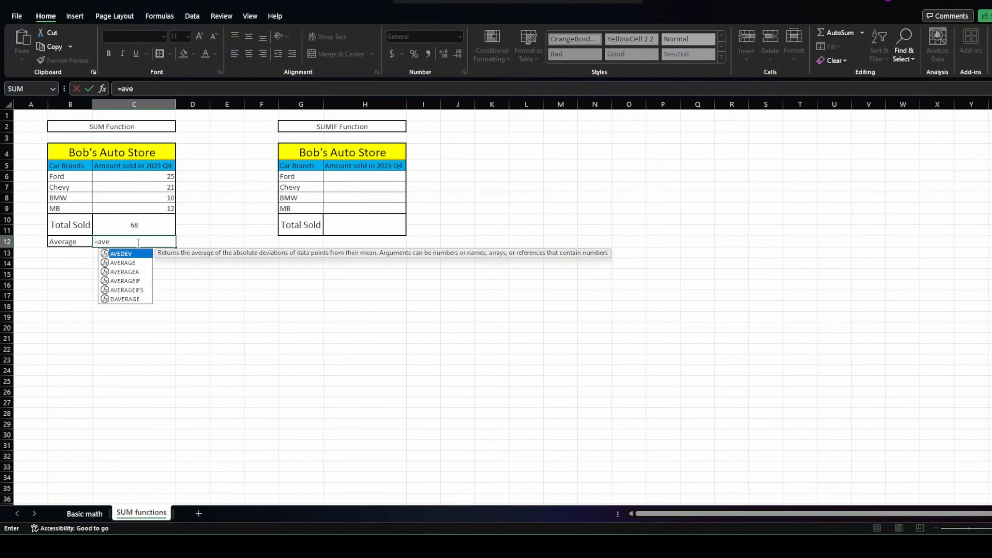
Examine the descriptions of the suggested averaging functions, including AVEDEV, AVERAGE, AVERAGEA, AVERAGEIF and DAVERAGE
left_click(133, 262)
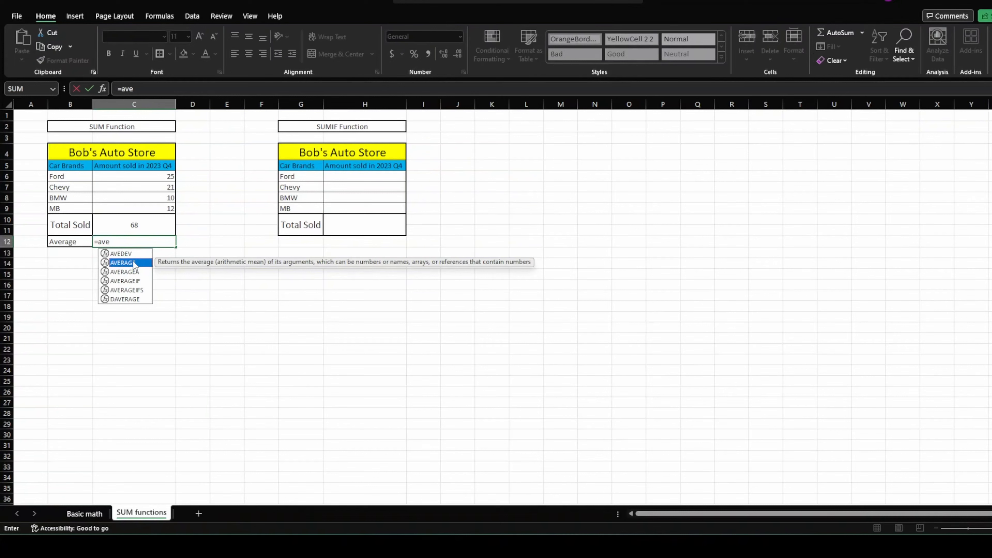
left_click(135, 254)
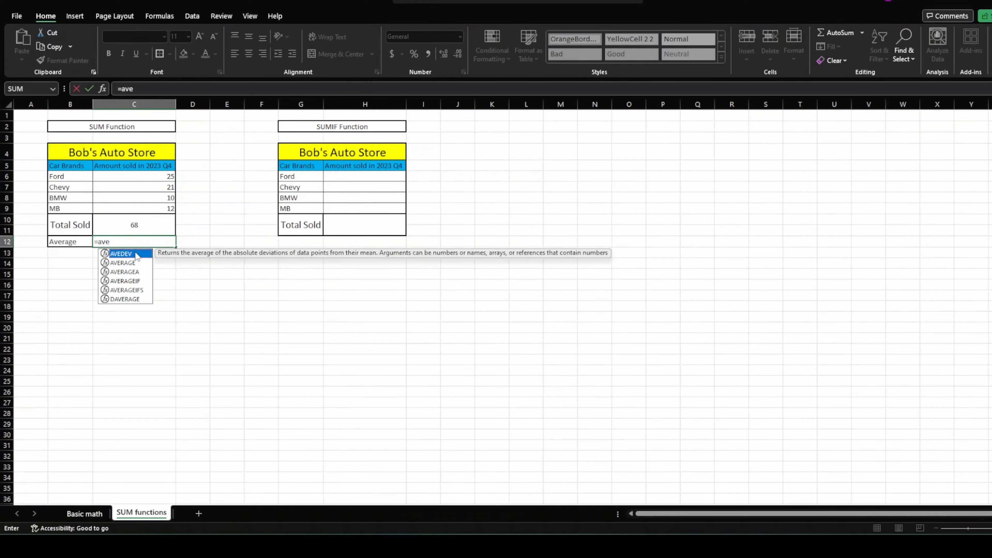
left_click(135, 271)
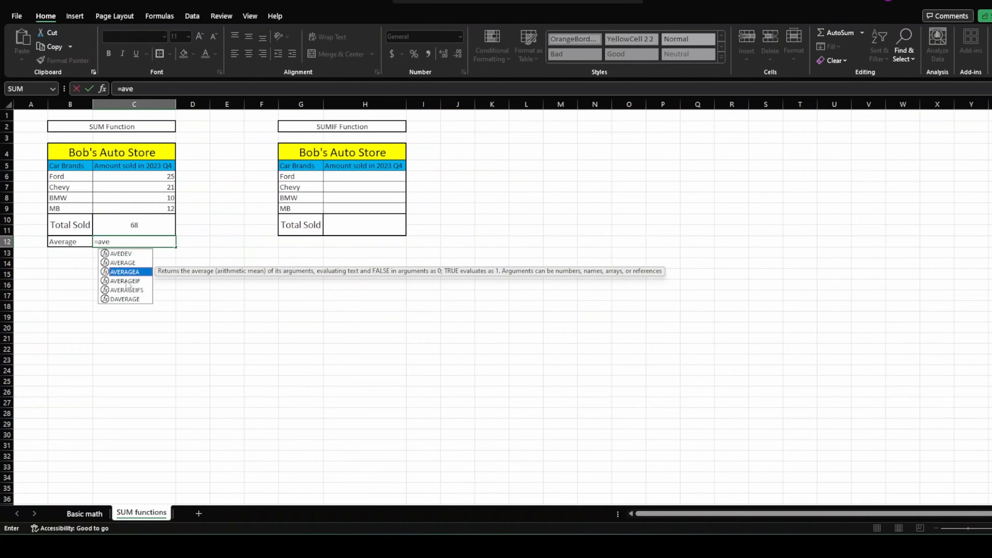
left_click(128, 282)
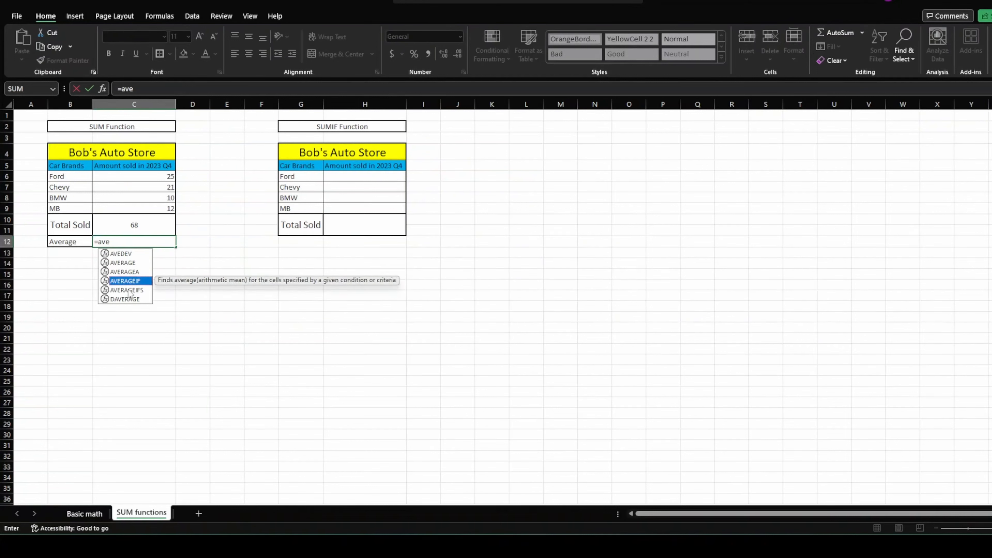
key("Down")
key("Down")
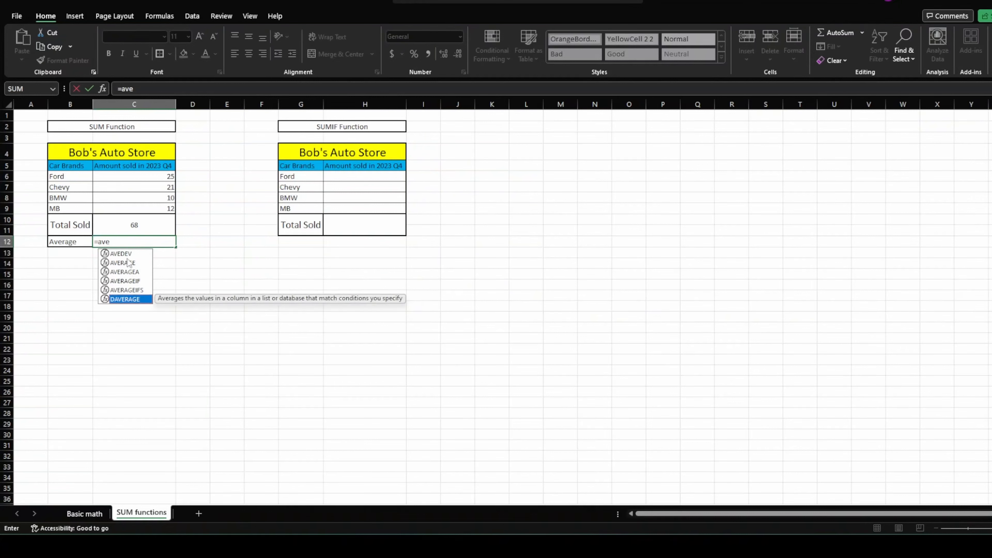
left_click(128, 254)
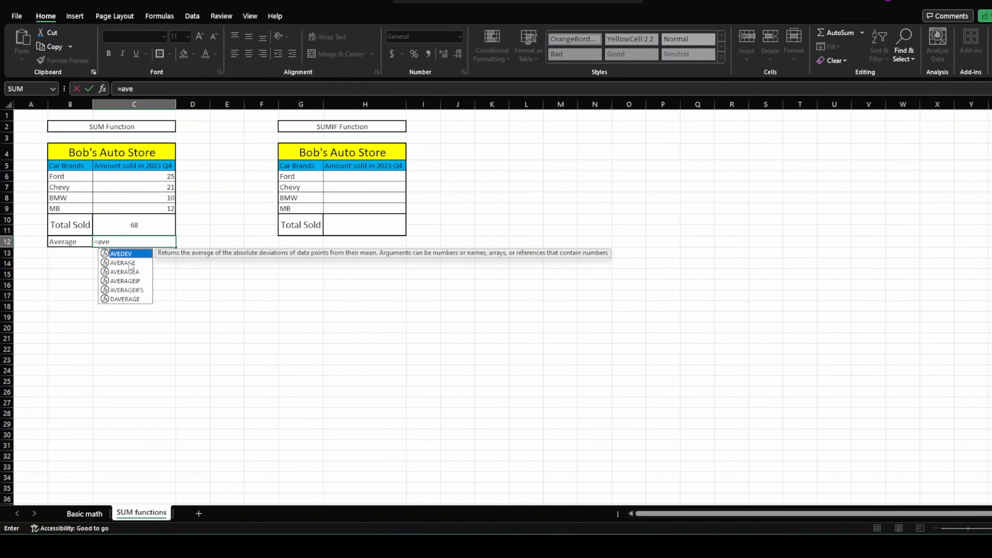
left_click(130, 264)
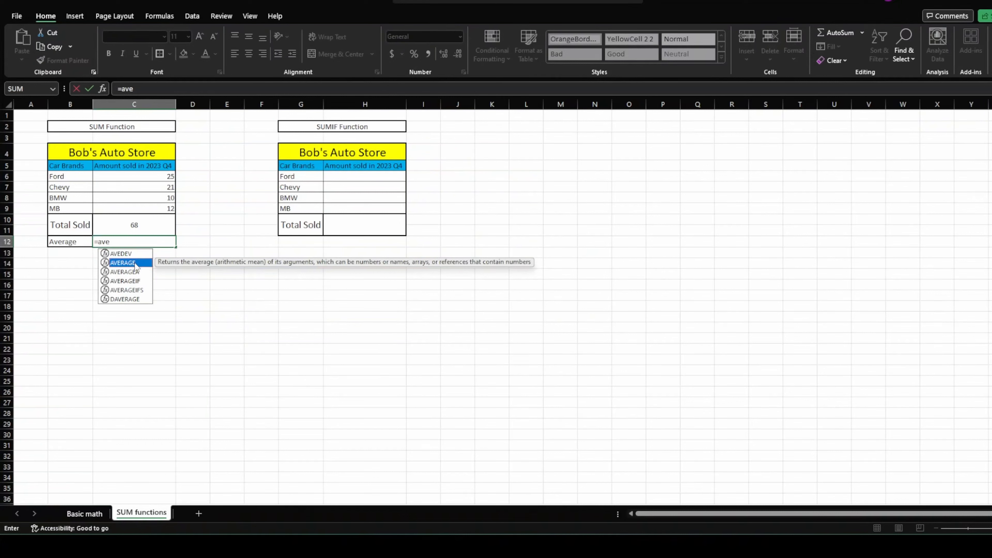
Complete the formula in C12 with the AVERAGE function over the range C6:C9 and commit it
double_click(136, 266)
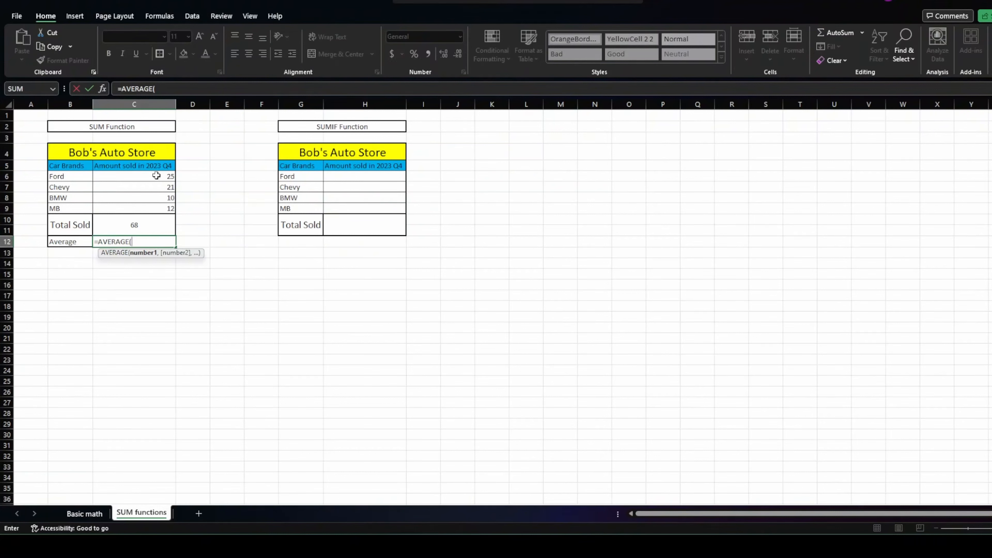
type("c6")
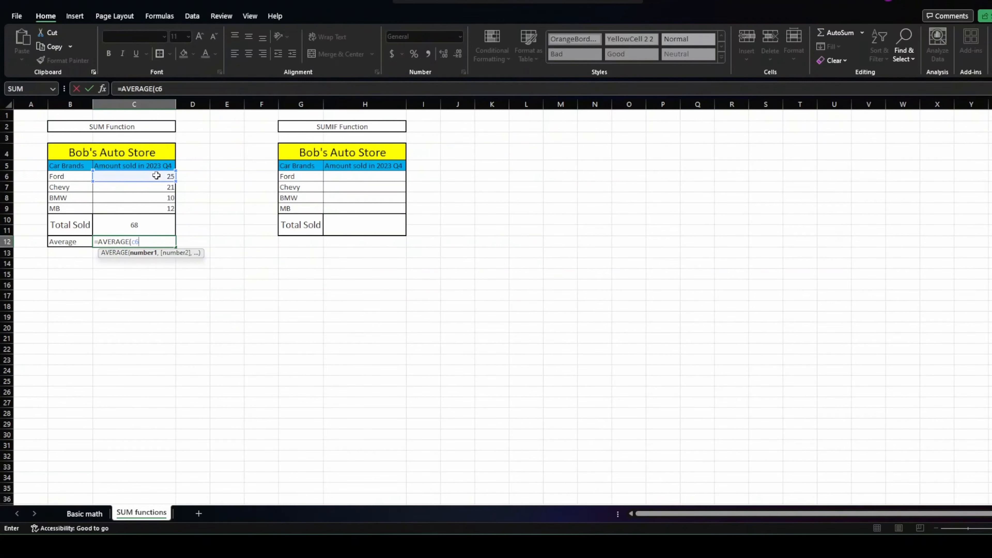
type(":c9")
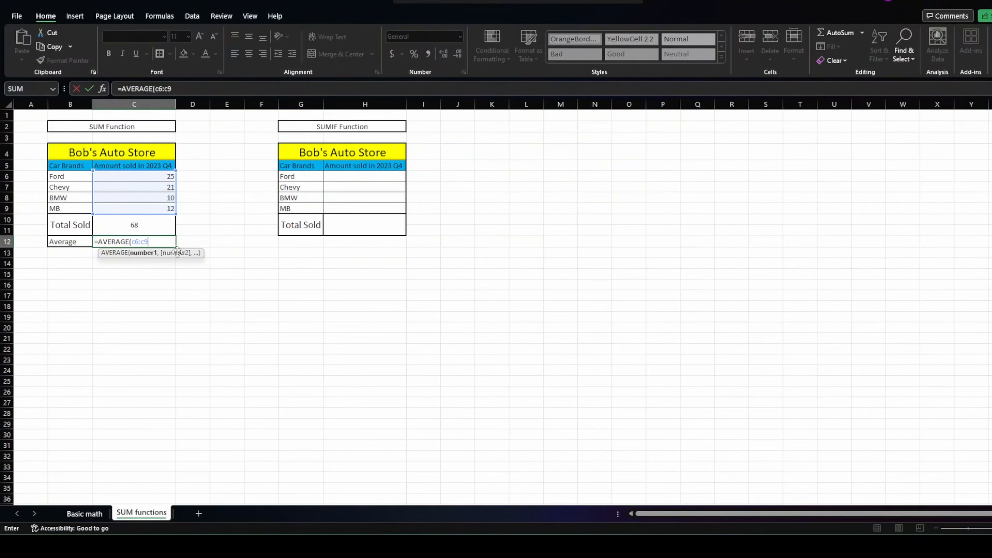
key("Return")
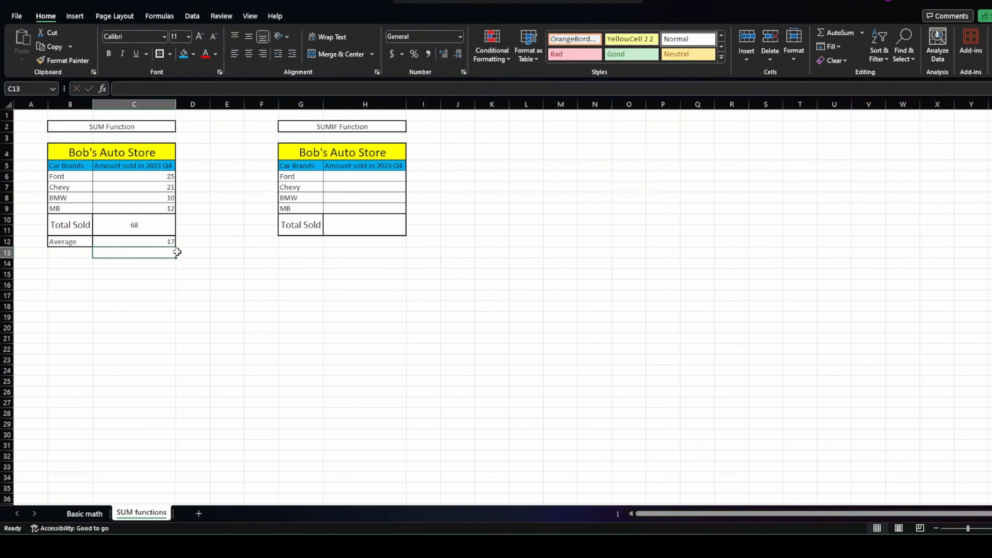
Center the average in cell C12 both vertically and horizontally
left_click(169, 243)
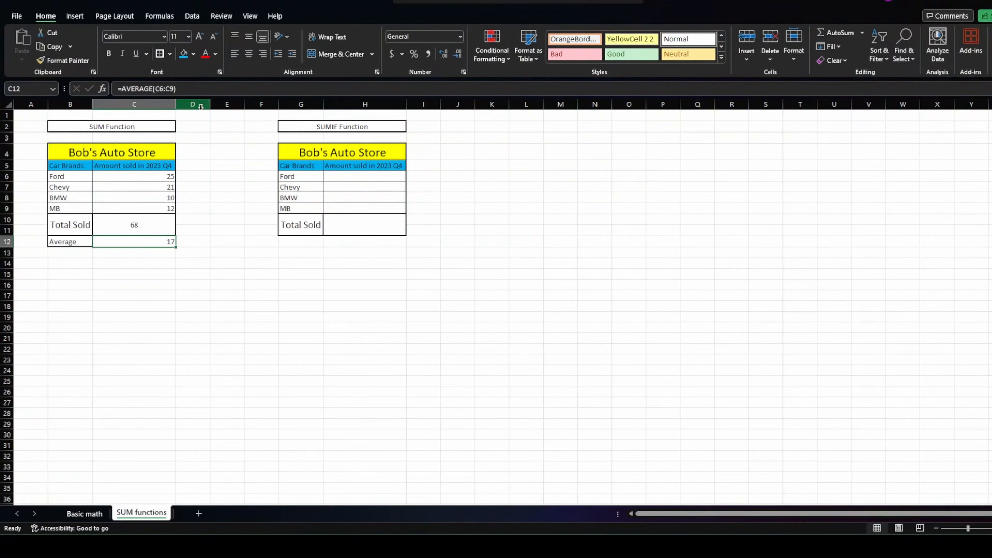
left_click(249, 36)
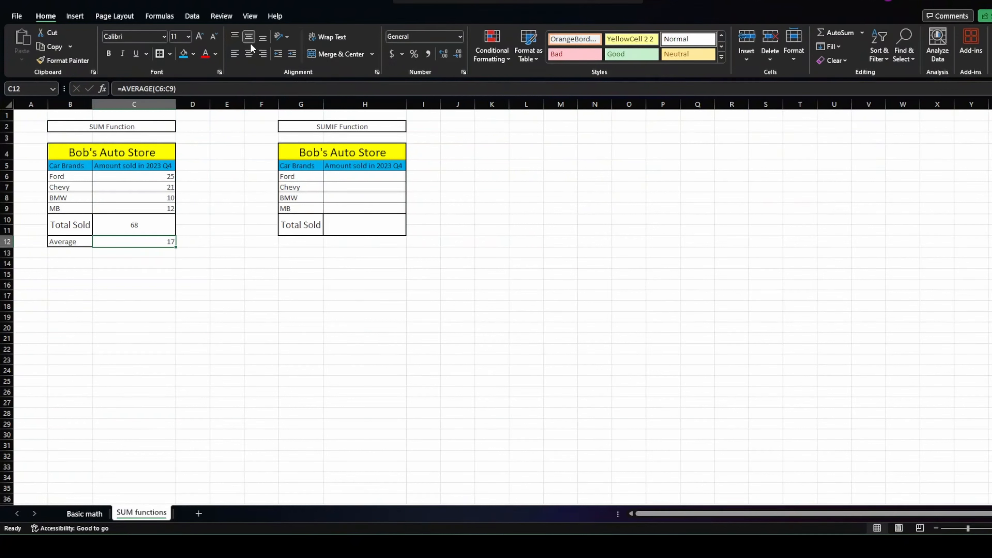
left_click(249, 54)
Enter the label "Count" in cell B13 and a COUNT formula over the range C6:C9 in C13
left_click(77, 252)
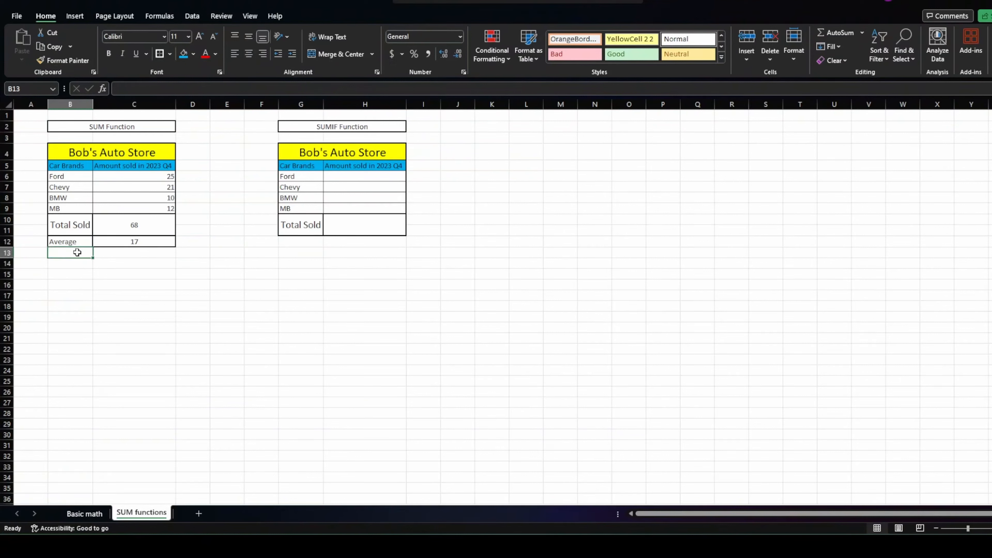
type("Count")
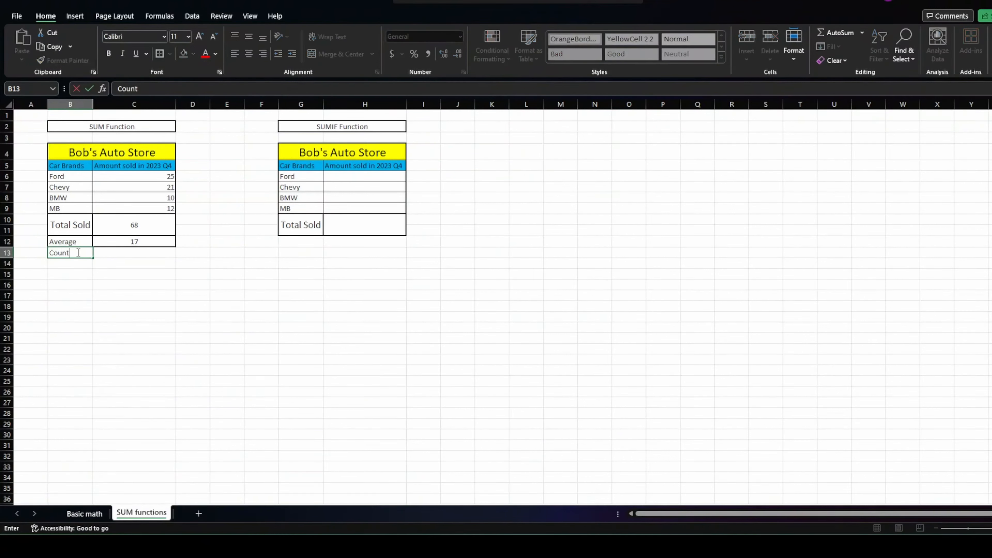
key("Tab")
type("=count")
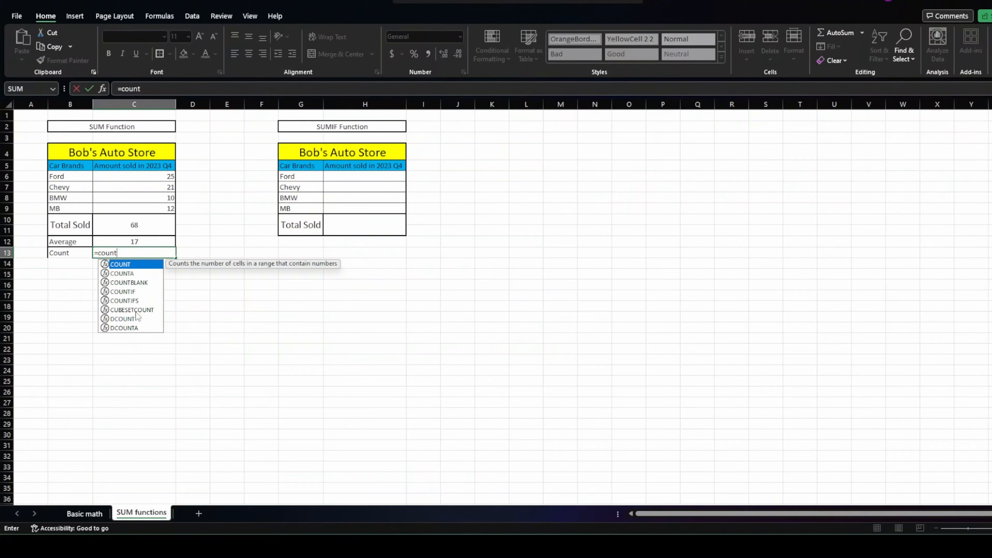
double_click(129, 265)
left_click_drag(135, 176, 145, 207)
key("Return")
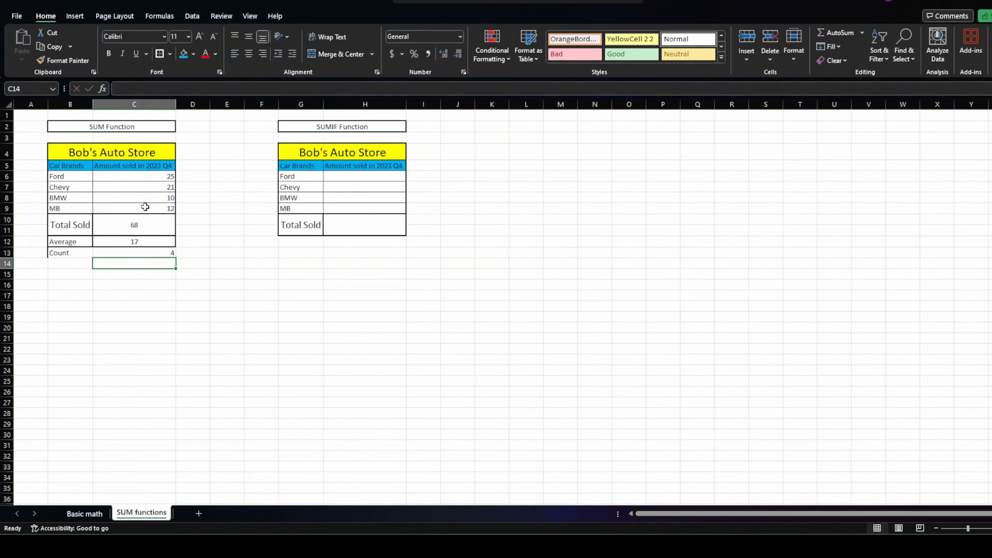
Apply borders to cells B13:C13 and center the count in C13 horizontally
left_click_drag(66, 254, 129, 253)
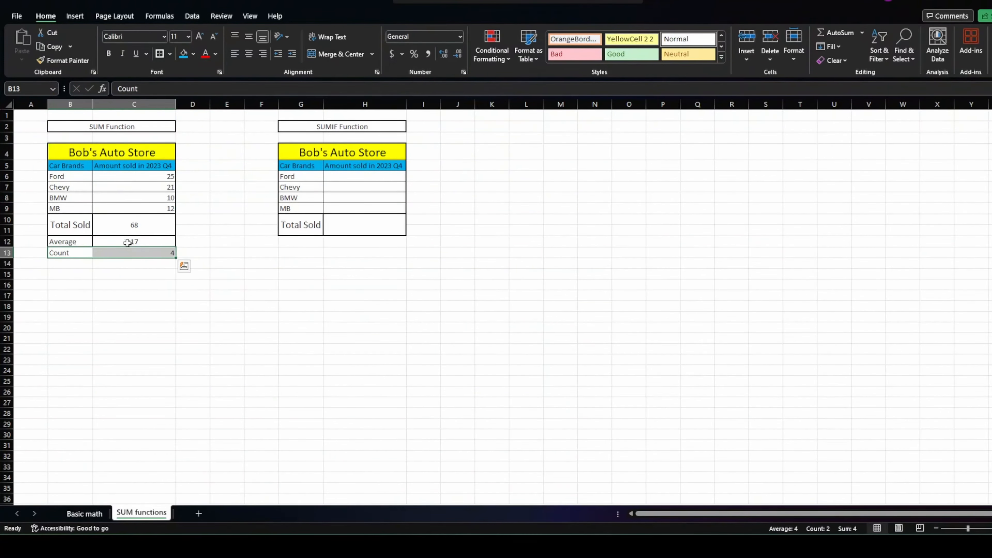
left_click(159, 55)
left_click(116, 255)
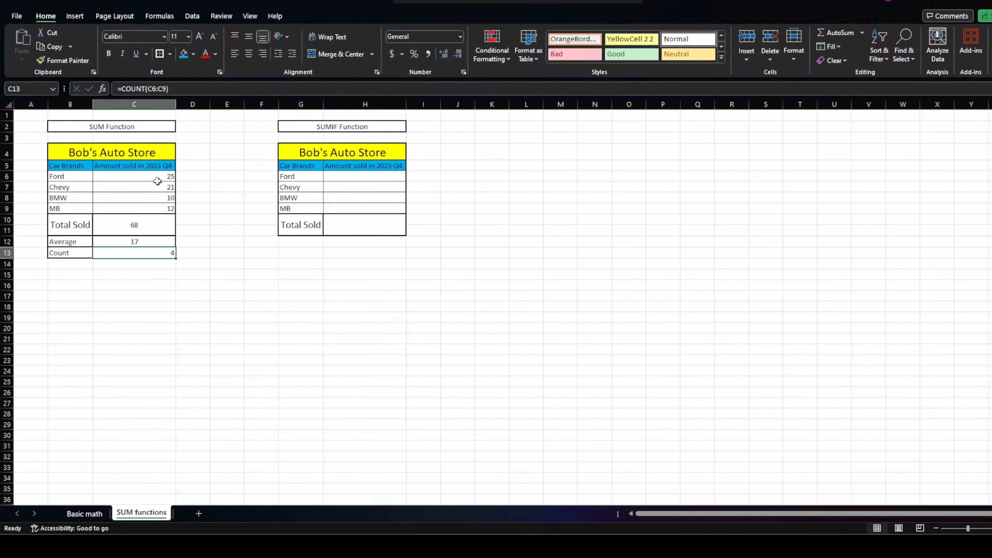
left_click_drag(158, 177, 155, 206)
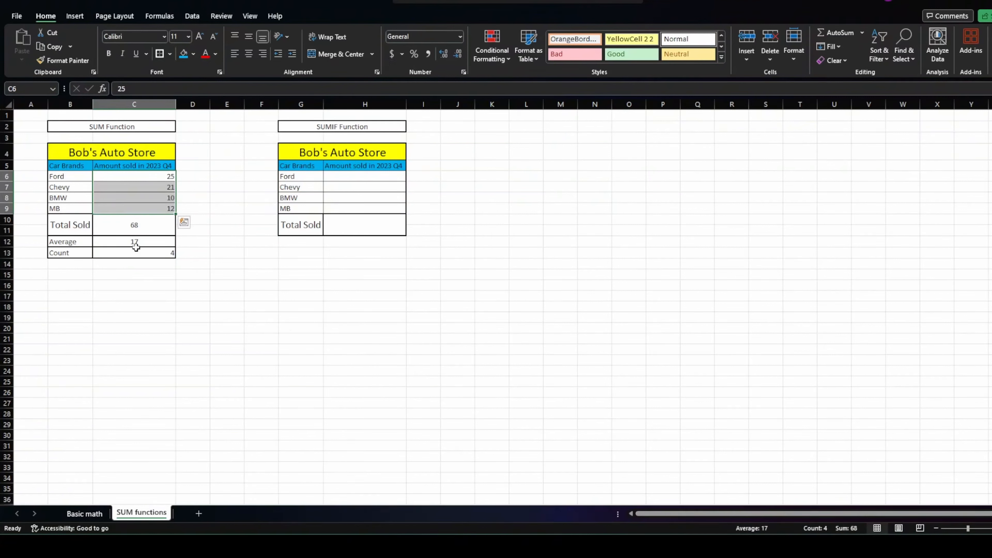
left_click_drag(135, 251, 136, 247)
left_click(248, 54)
left_click(261, 230)
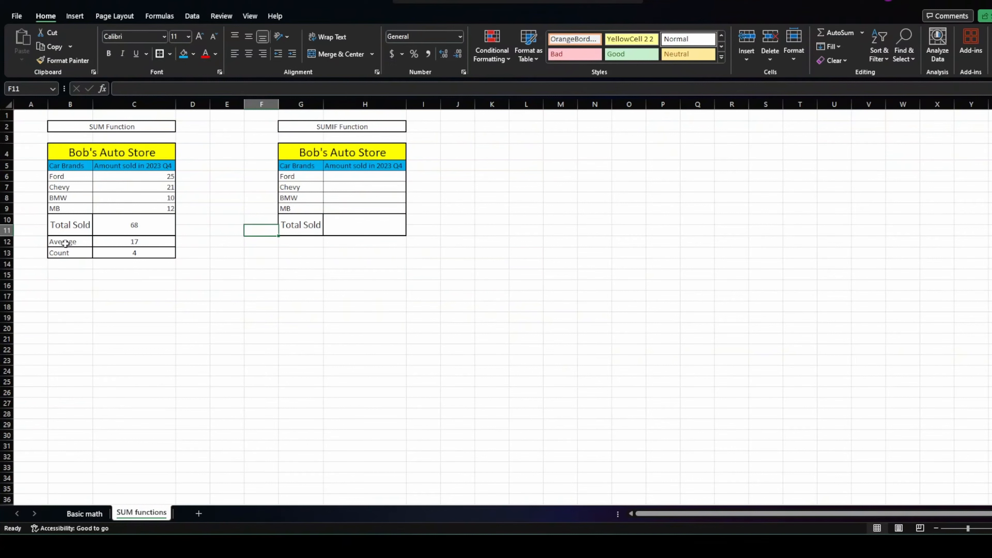
left_click(119, 224)
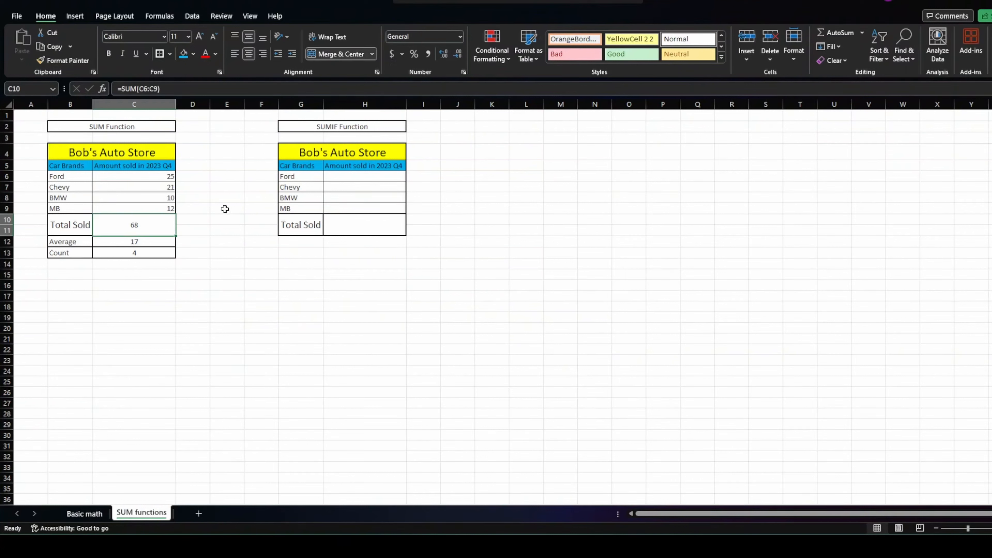
left_click(300, 274)
Fill the SUMIF table's amounts in H6:H9 with 25 for Ford, 21 for Chevy, 10 for BMW and 12 for MB
left_click(363, 177)
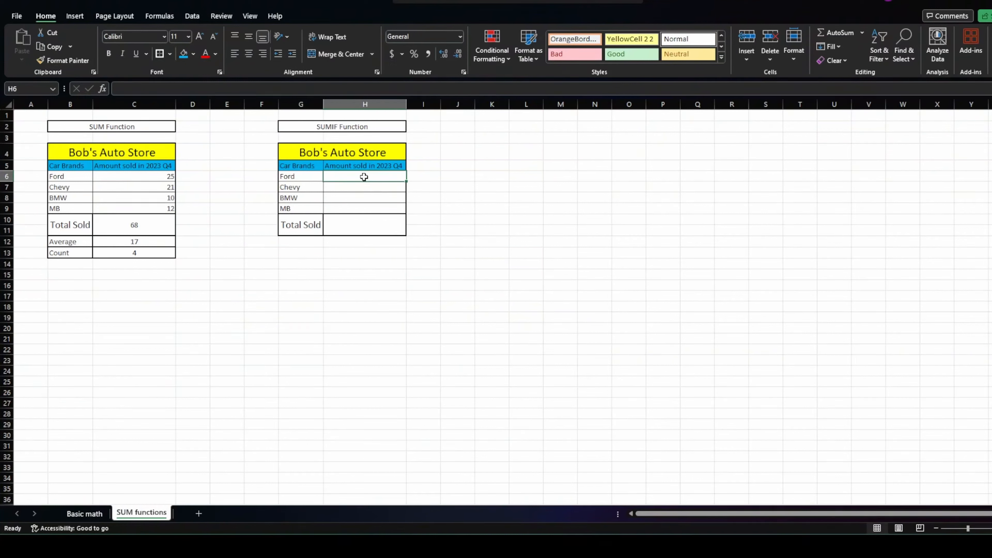
type("25")
key("Return")
type("21")
key("Return")
type("10")
key("Return")
type("12")
key("Return")
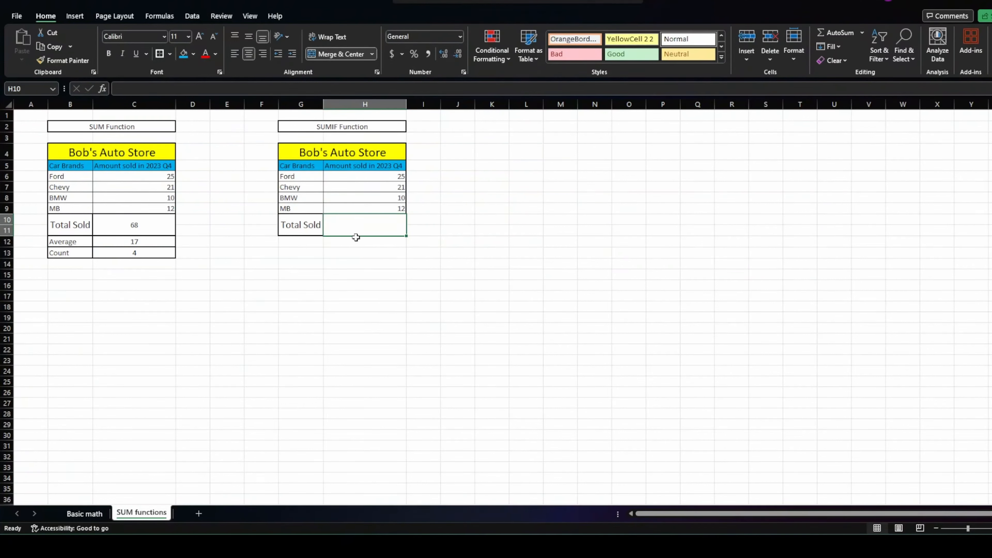
Open the Insert Function dialog for the SUMIF table's Total Sold cell H10 and search for "sum"
left_click(310, 262)
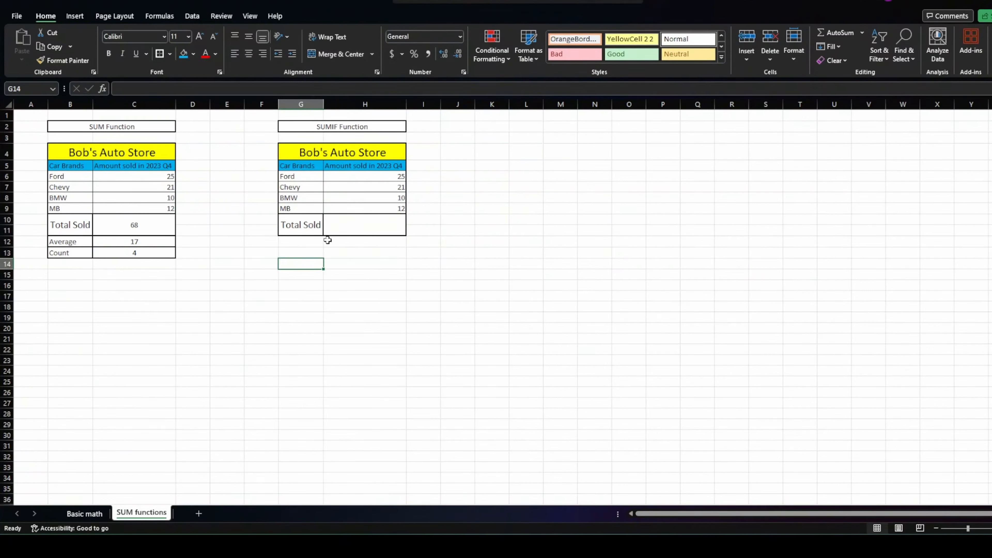
left_click(334, 228)
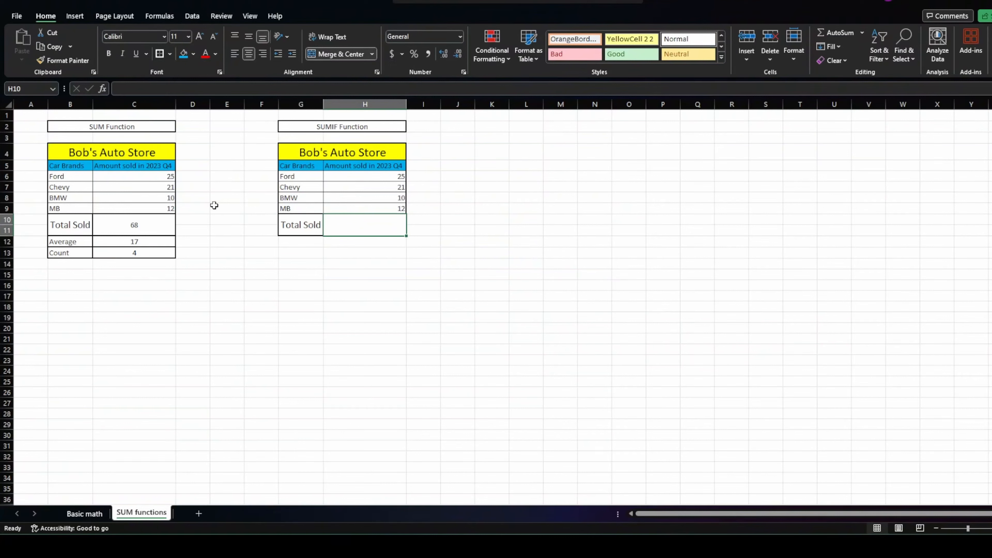
left_click(102, 89)
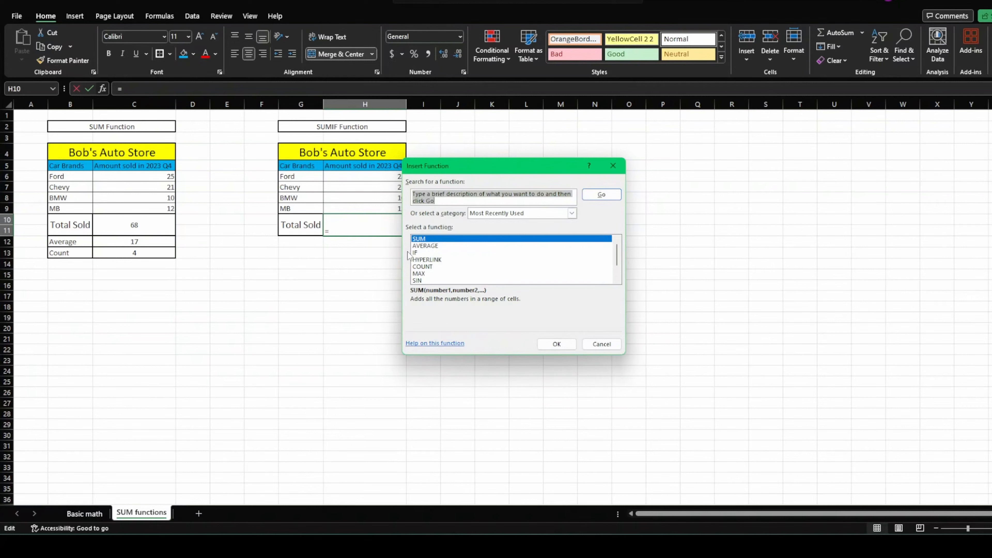
type("sum")
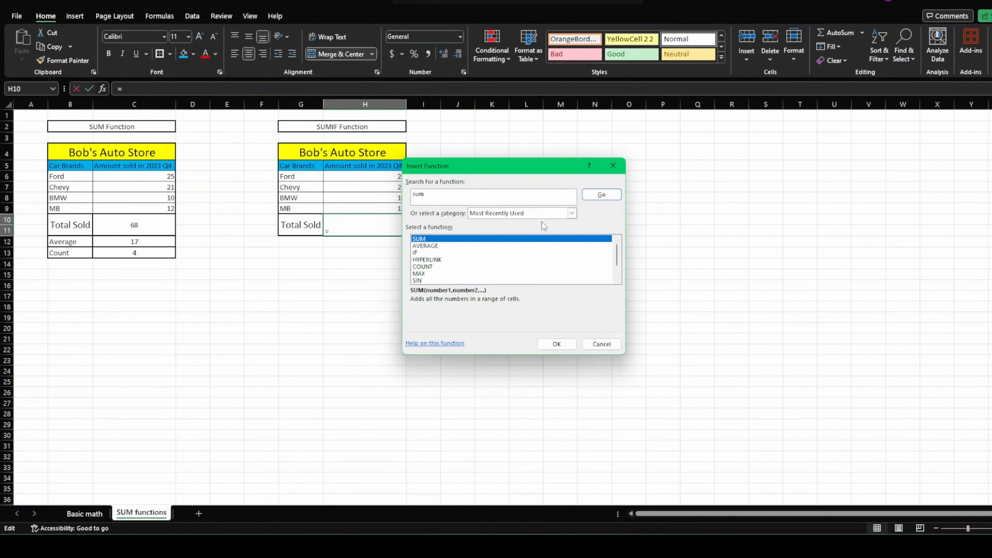
left_click(610, 199)
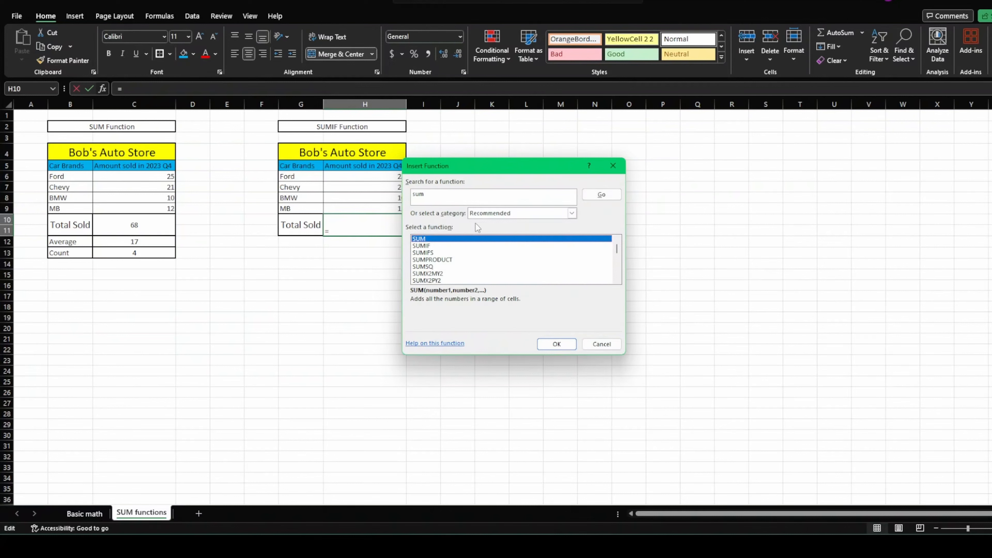
Show the function list for the All category and browse through it from the A functions to the end
left_click(478, 213)
left_click(506, 233)
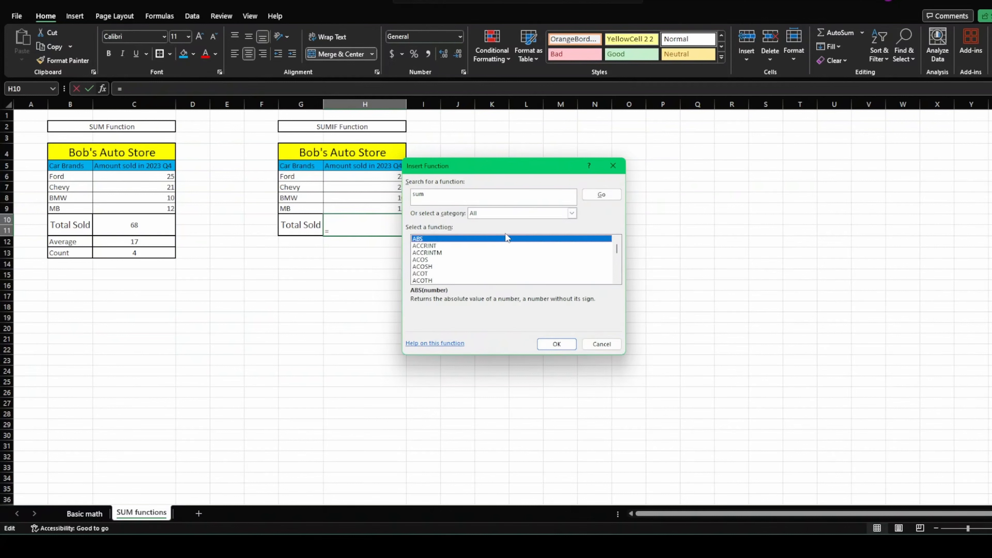
scroll(496, 263, "down", 10)
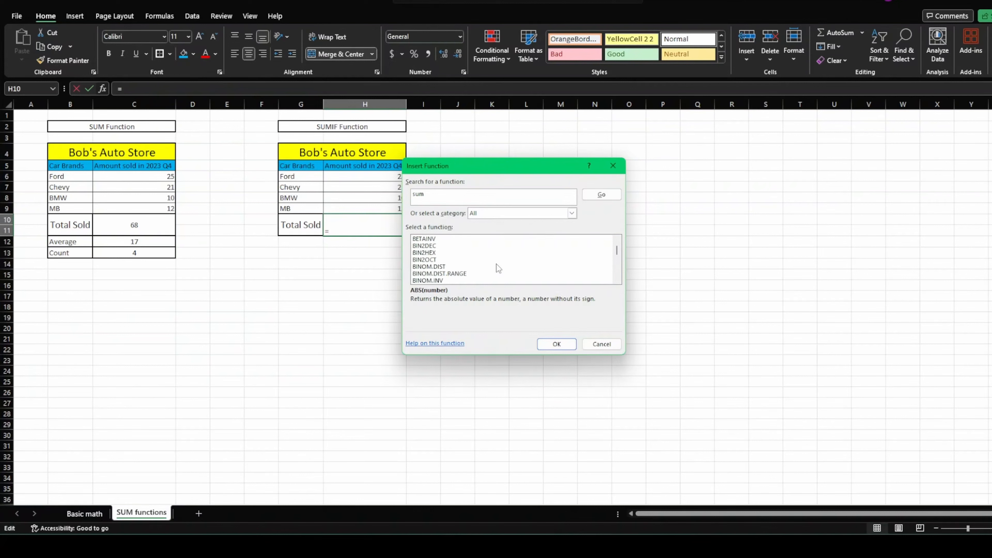
scroll(498, 268, "down", 15)
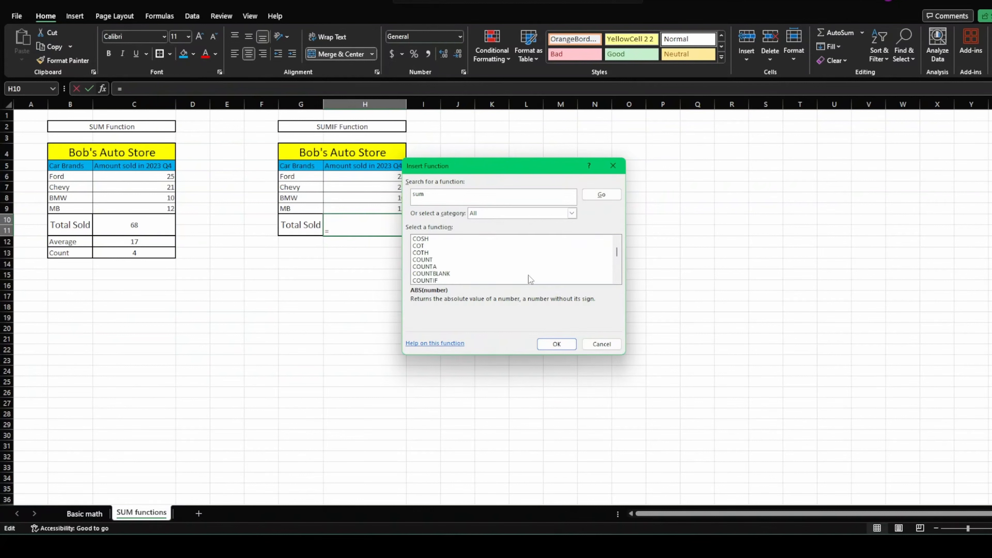
left_click_drag(615, 260, 617, 289)
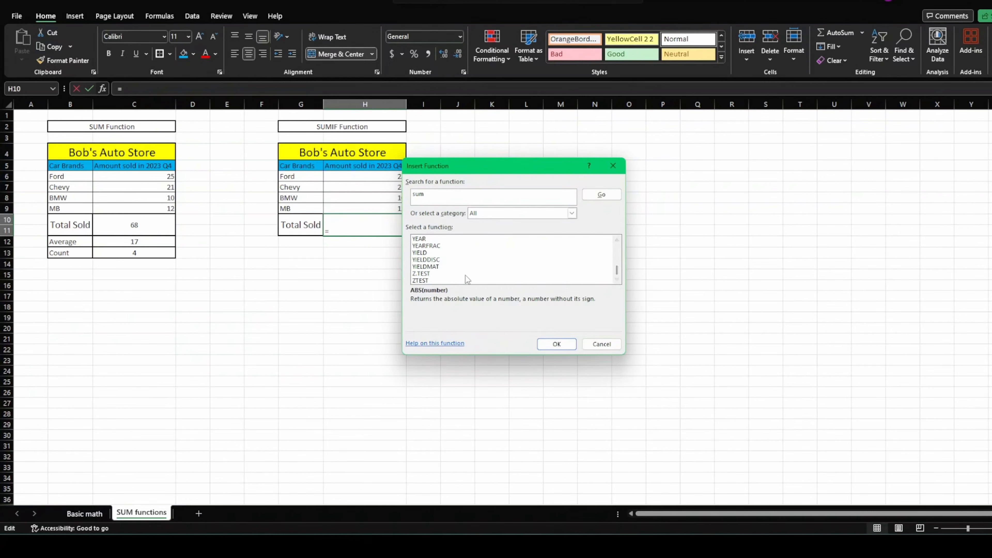
scroll(461, 270, "up", 4)
scroll(461, 268, "up", 12)
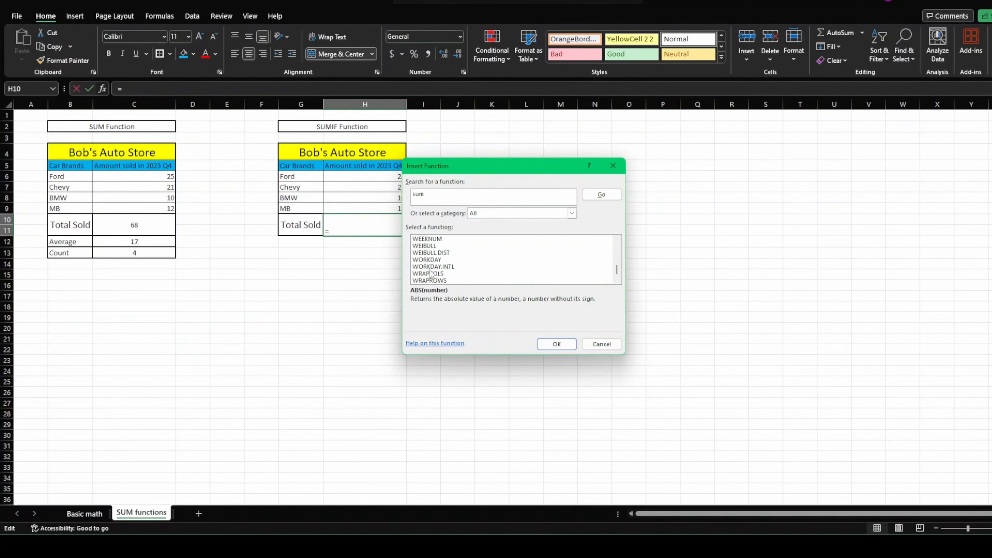
scroll(461, 267, "up", 9)
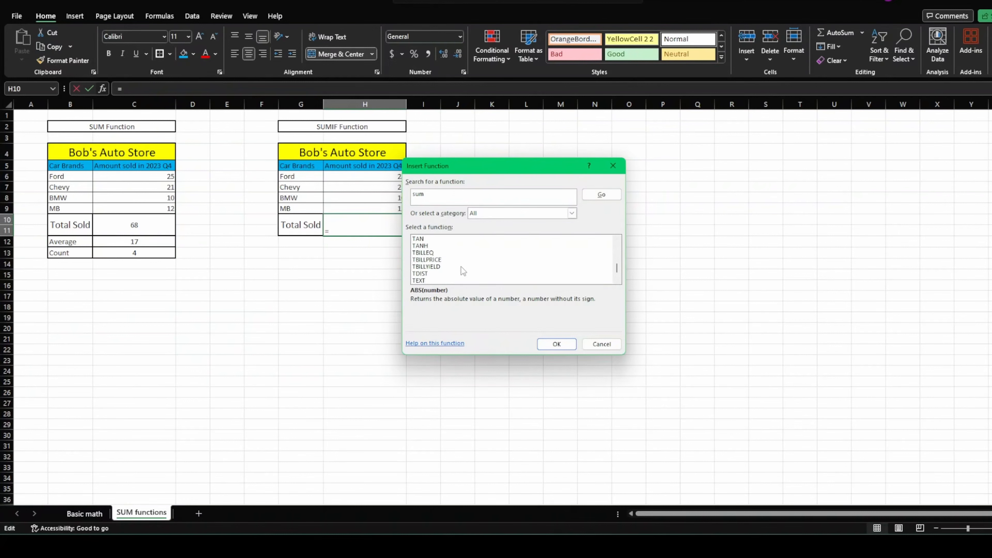
Read the descriptions of the SUM-related functions SUMPRODUCT, SUMX2MY2 and SUMXMY2 in the complete function list
left_click(451, 253)
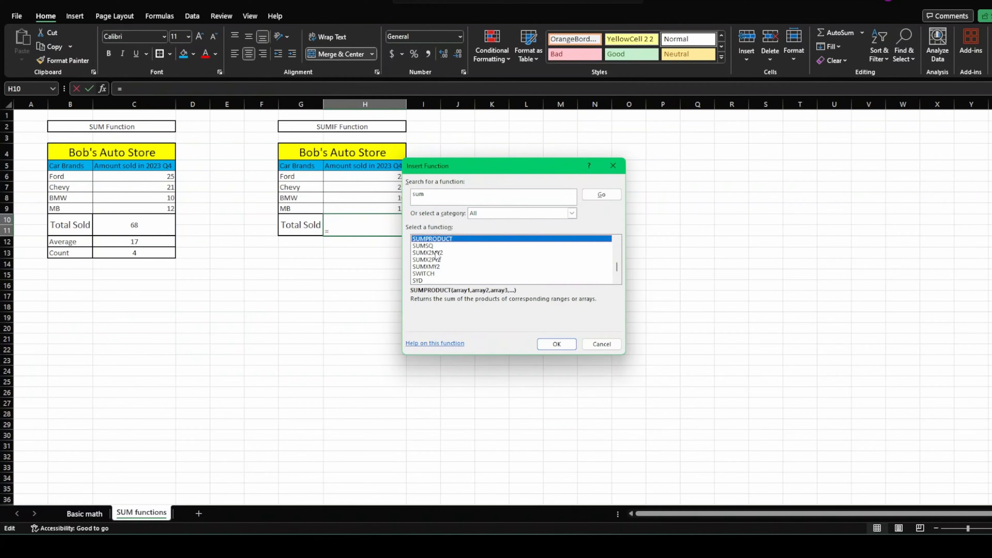
scroll(446, 267, "up", 4)
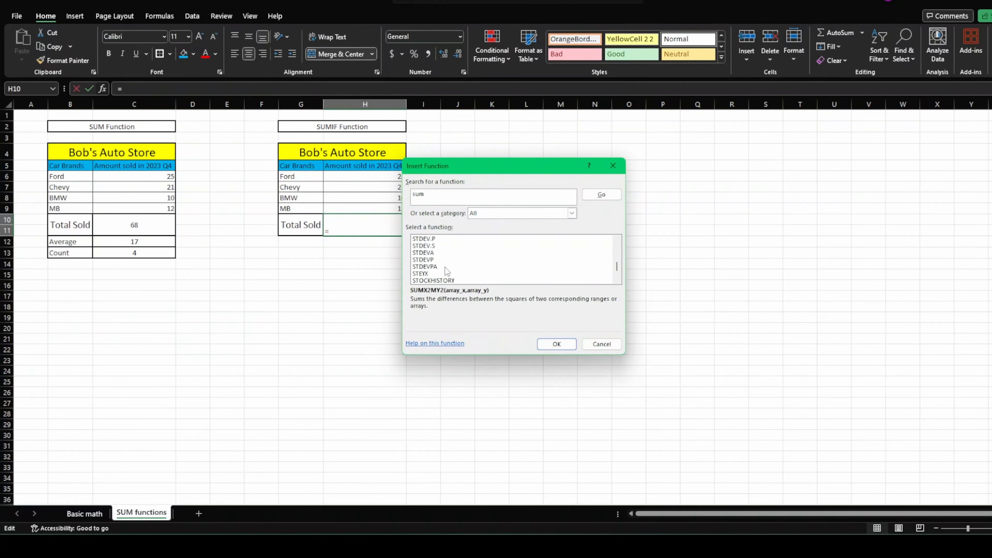
scroll(444, 267, "down", 3)
left_click(445, 267)
scroll(448, 273, "up", 4)
scroll(448, 275, "up", 2)
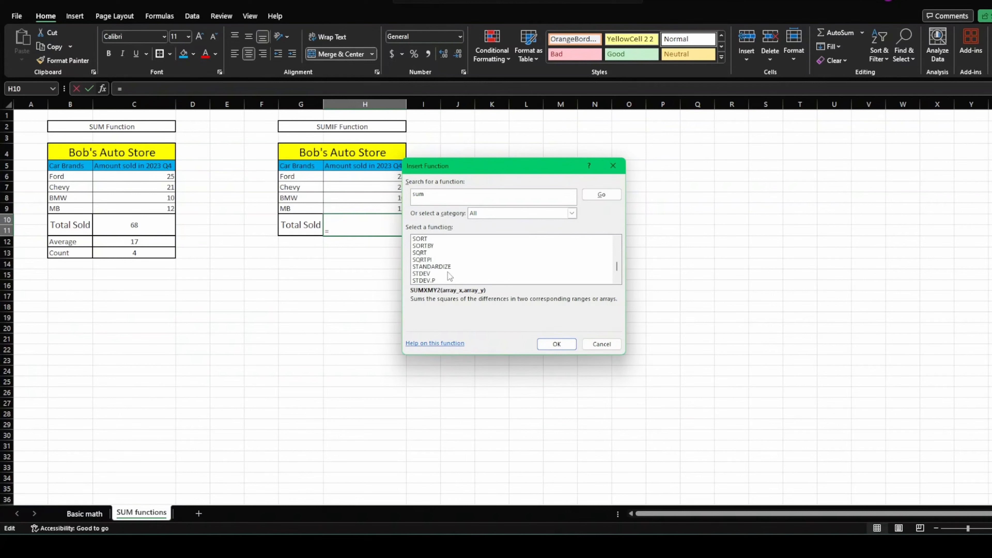
scroll(460, 268, "down", 1)
scroll(452, 272, "up", 1)
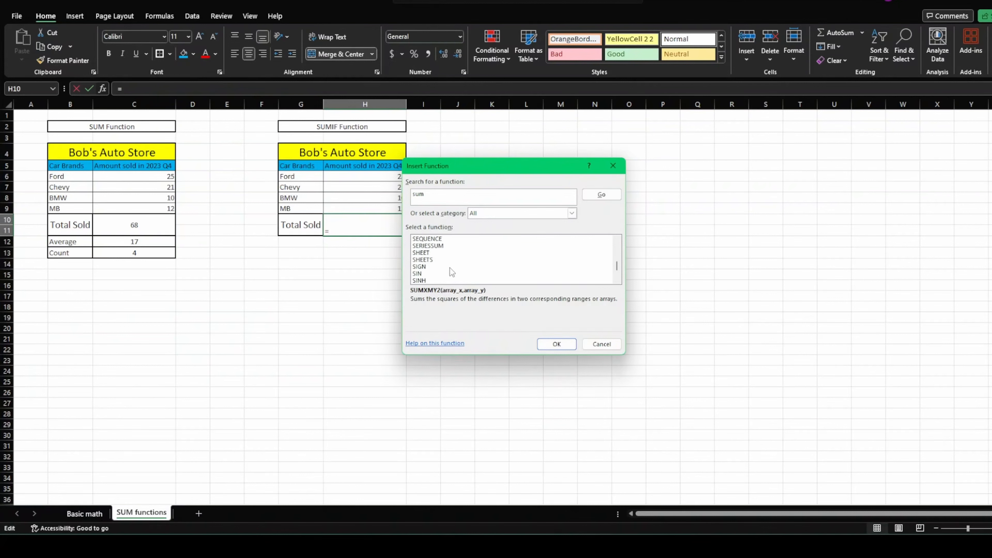
Browse the rest of the complete function list backwards from the S functions to the C functions
scroll(452, 272, "up", 2)
scroll(450, 268, "up", 2)
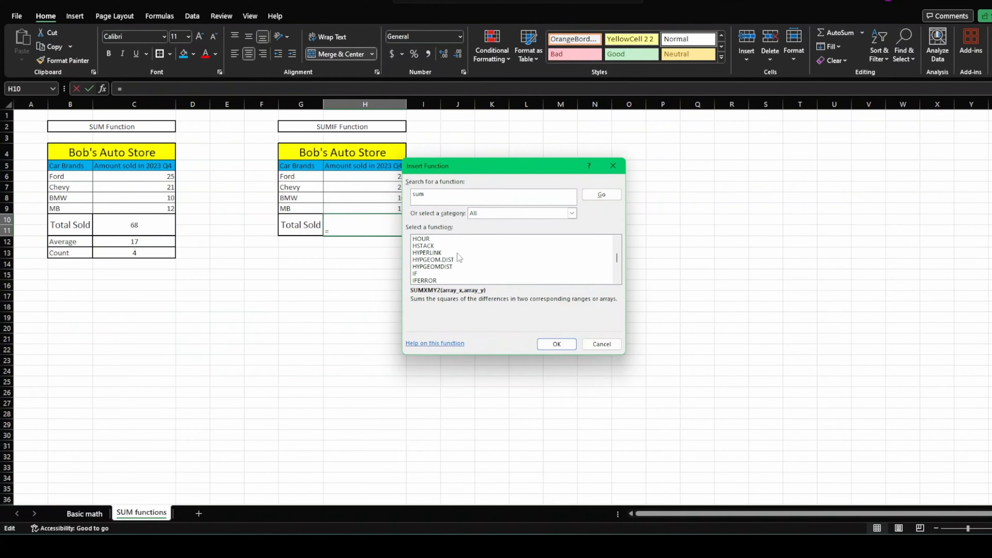
scroll(459, 258, "up", 2)
scroll(461, 269, "up", 2)
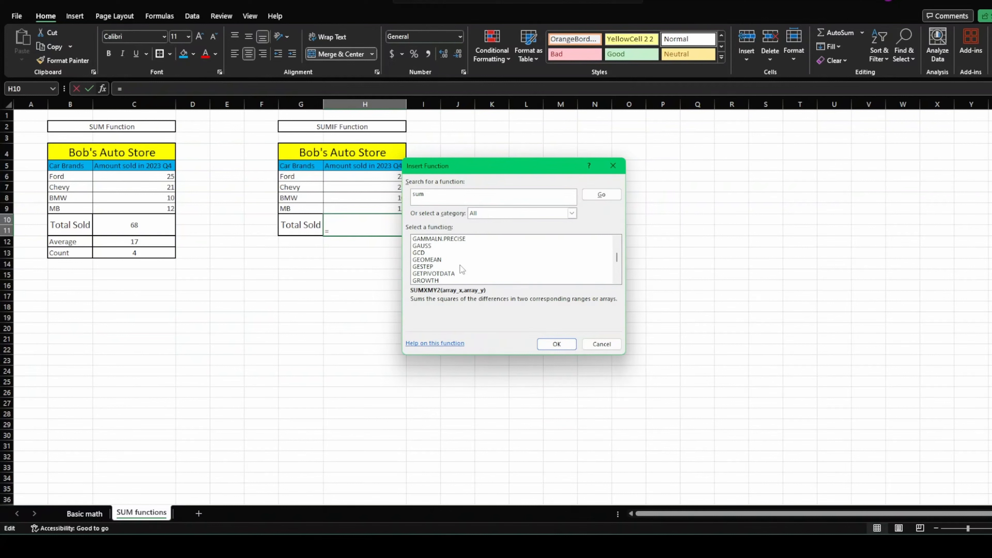
scroll(459, 265, "up", 15)
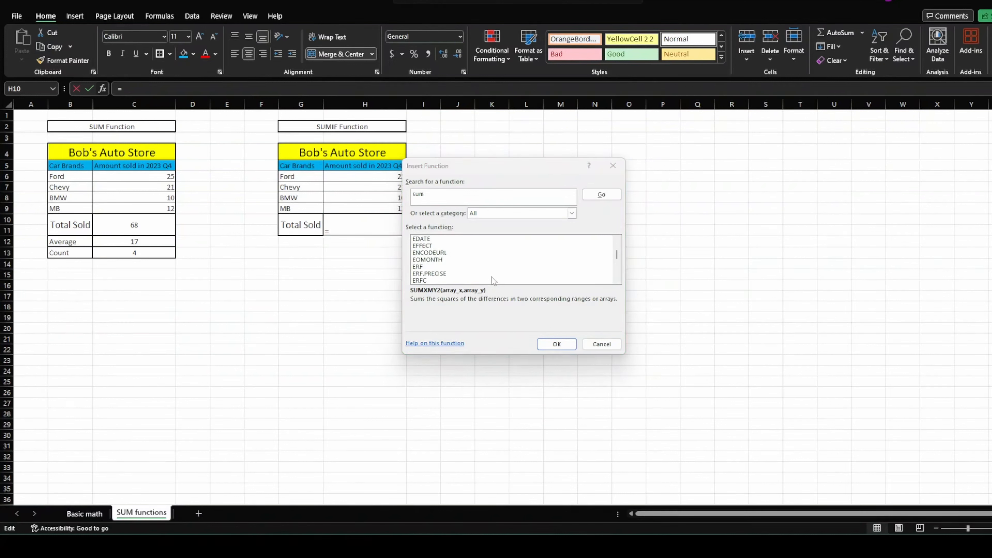
scroll(477, 273, "up", 4)
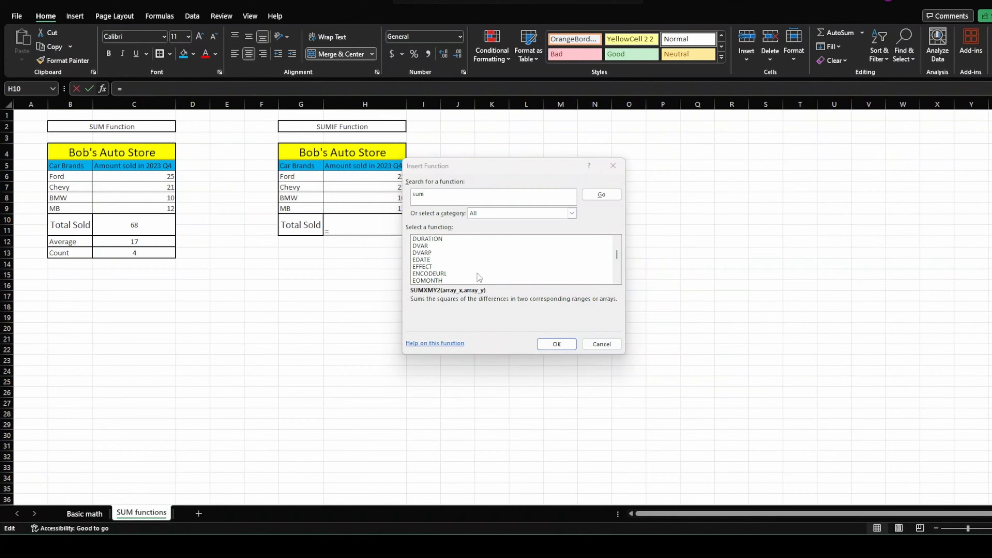
scroll(477, 273, "up", 6)
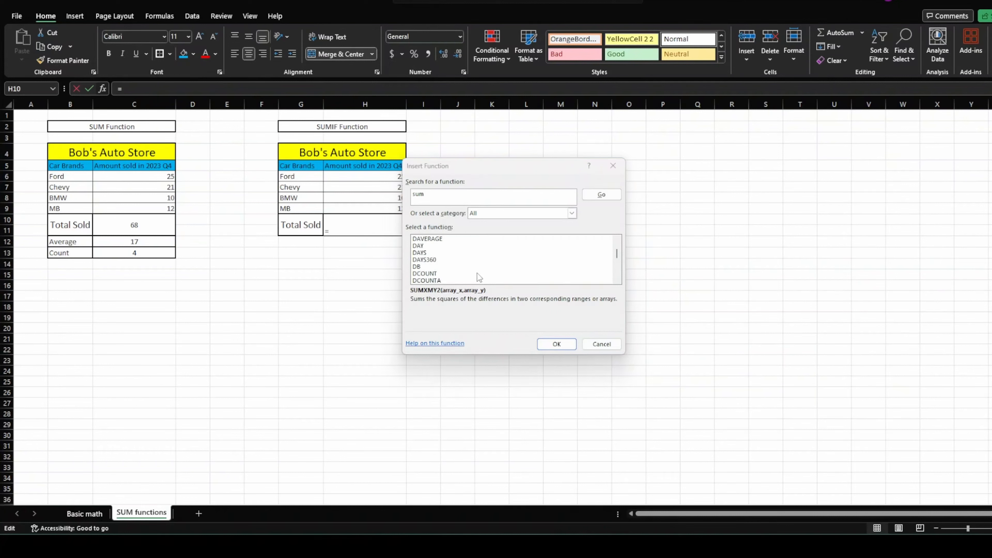
scroll(455, 267, "up", 7)
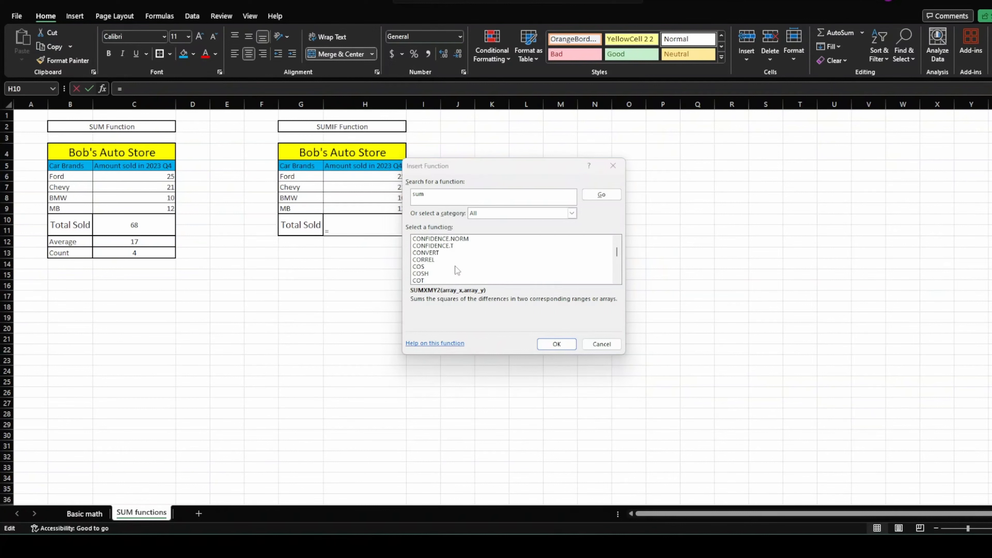
scroll(455, 268, "up", 3)
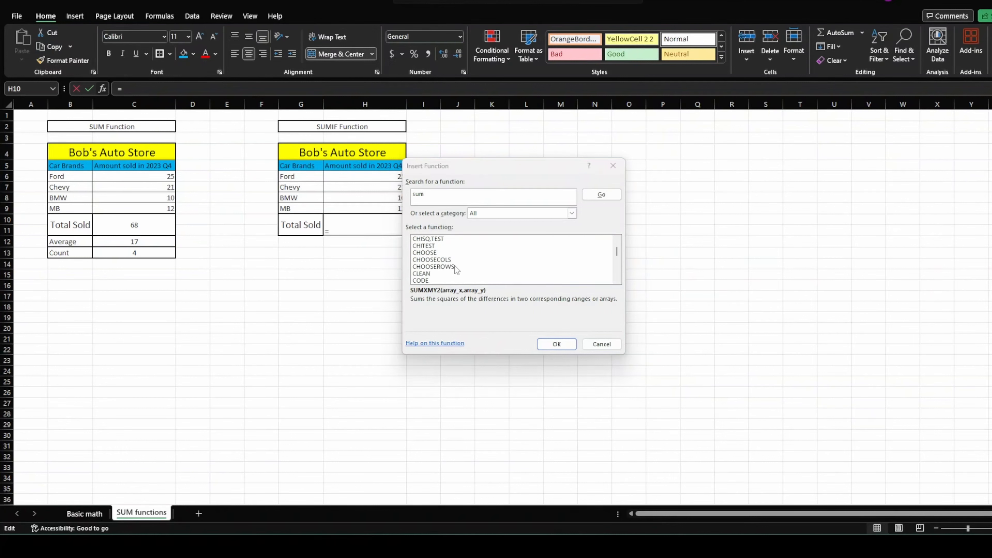
scroll(456, 268, "up", 1)
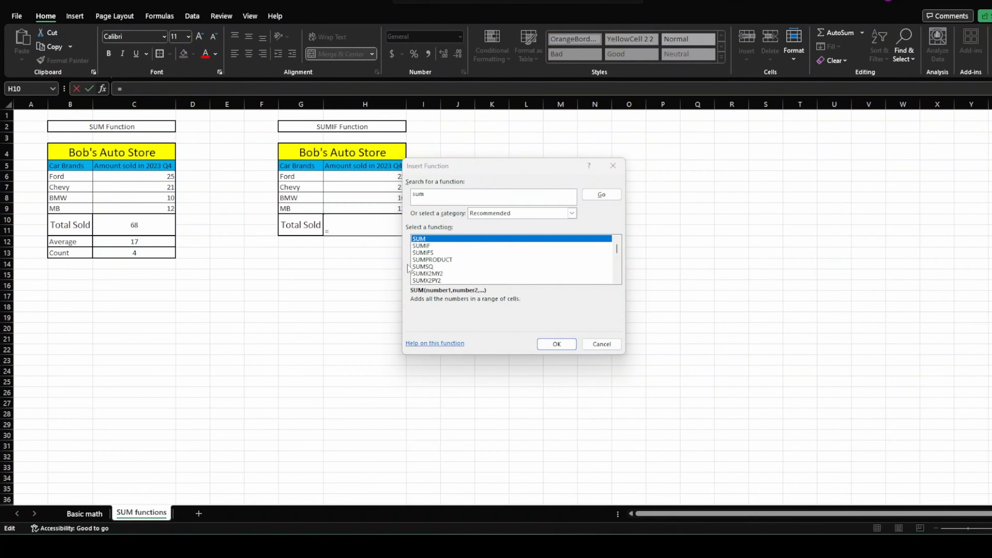
Select SUMIF in the recommended results for "sum" and open its help page
left_click(439, 195)
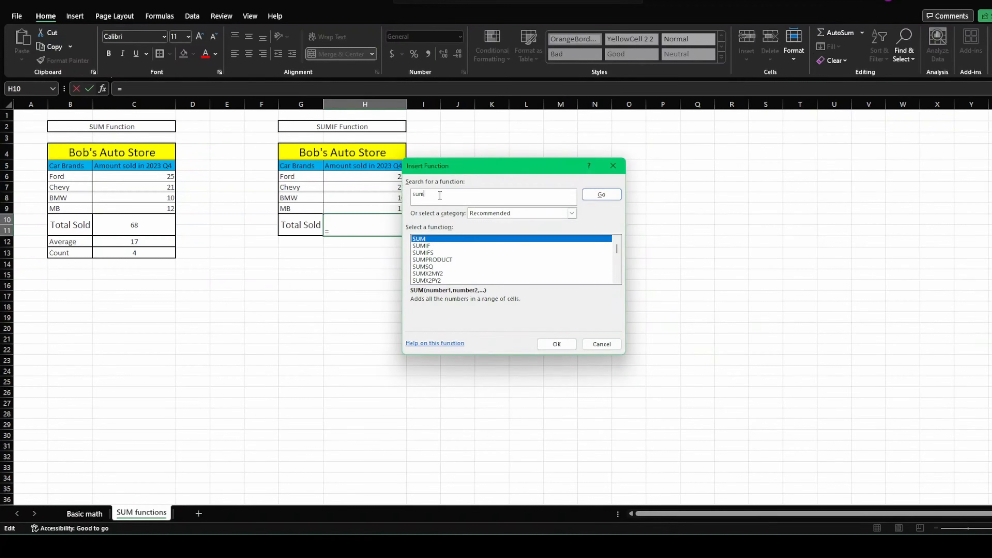
left_click(441, 246)
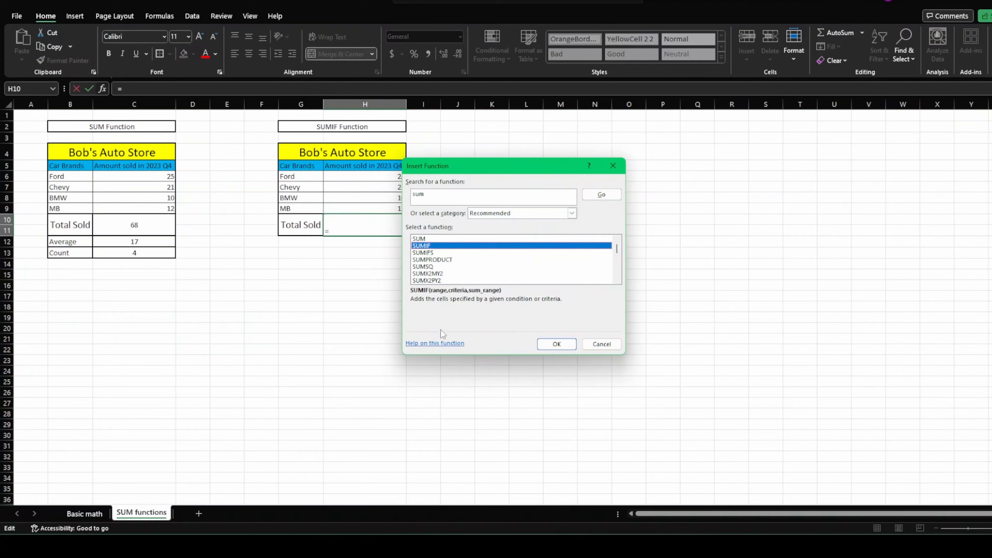
left_click(434, 344)
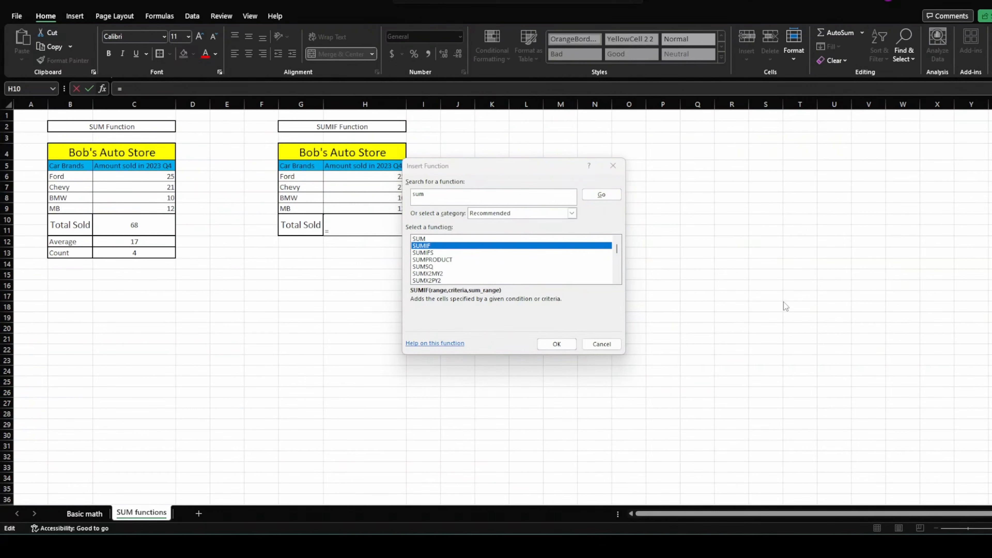
Open the SUMIF arguments for cell H10 and set the range to H6:H9
double_click(429, 246)
left_click_drag(467, 187, 672, 238)
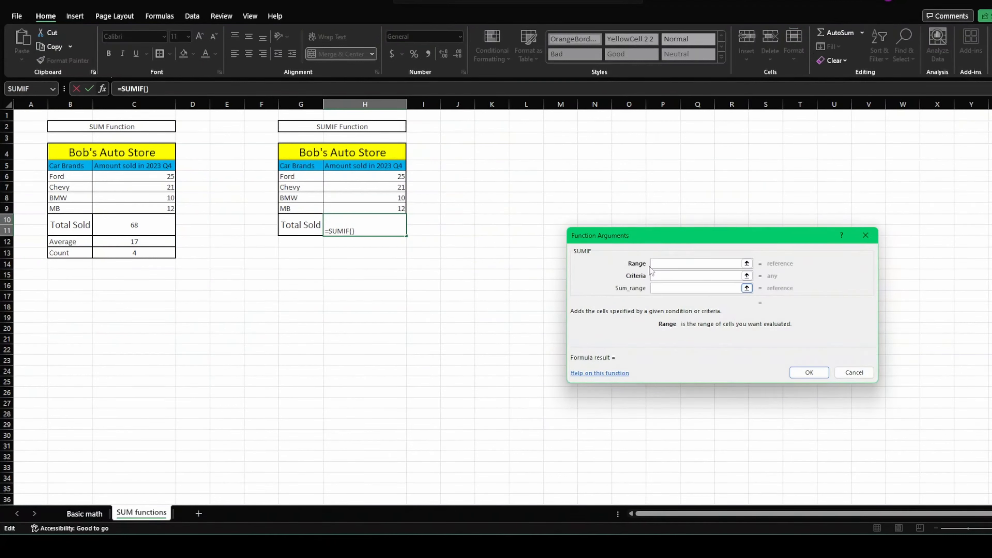
left_click(713, 265)
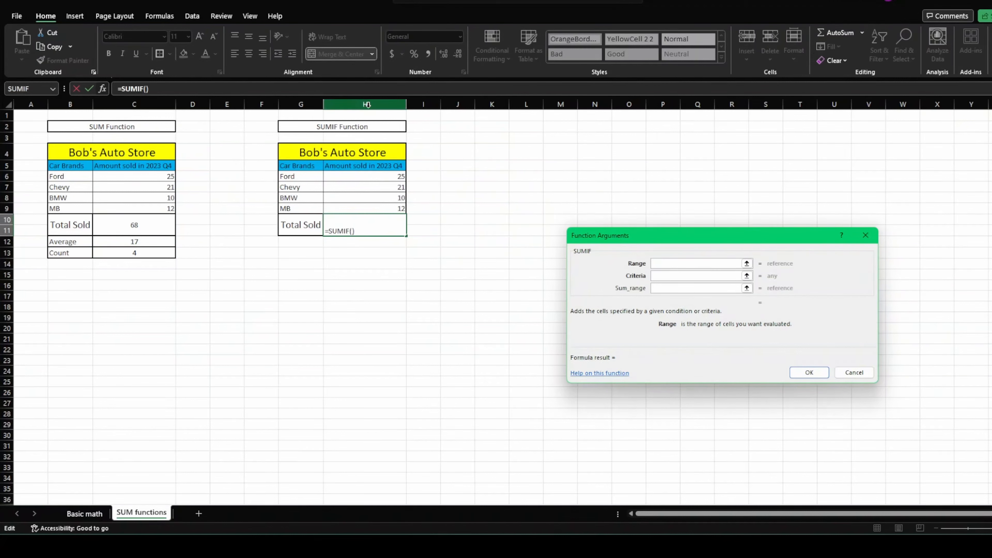
left_click(378, 176)
left_click_drag(378, 176, 377, 208)
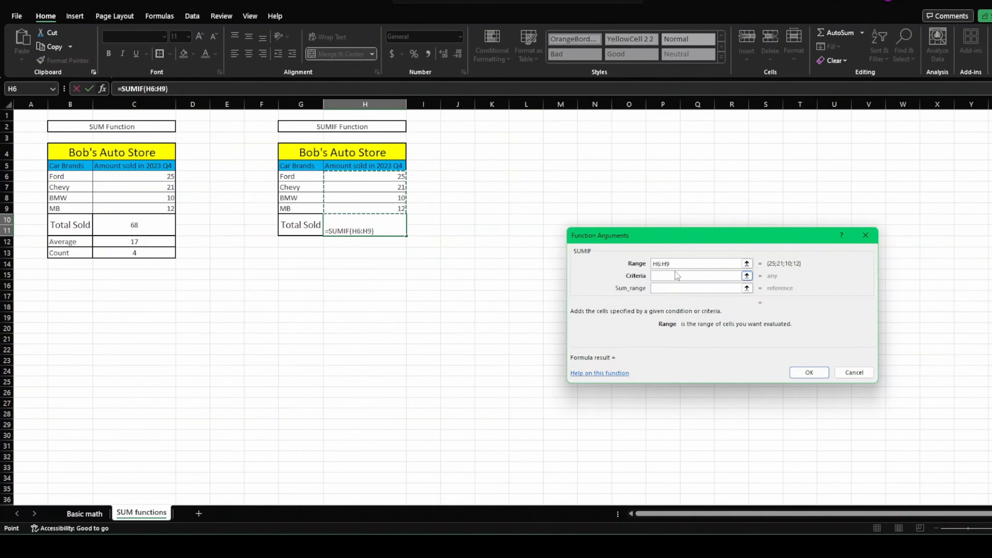
Complete the SUMIF formula in H10 with the criteria ">20" and check it by selecting the Ford and Chevy amounts in H6:H7
left_click(667, 278)
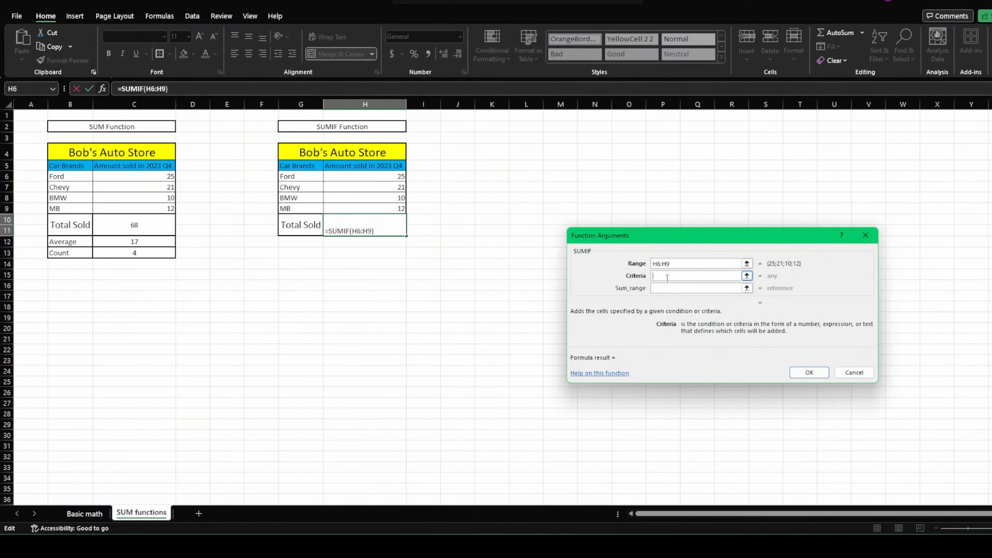
type("\">20\"")
key("Tab")
left_click(670, 289)
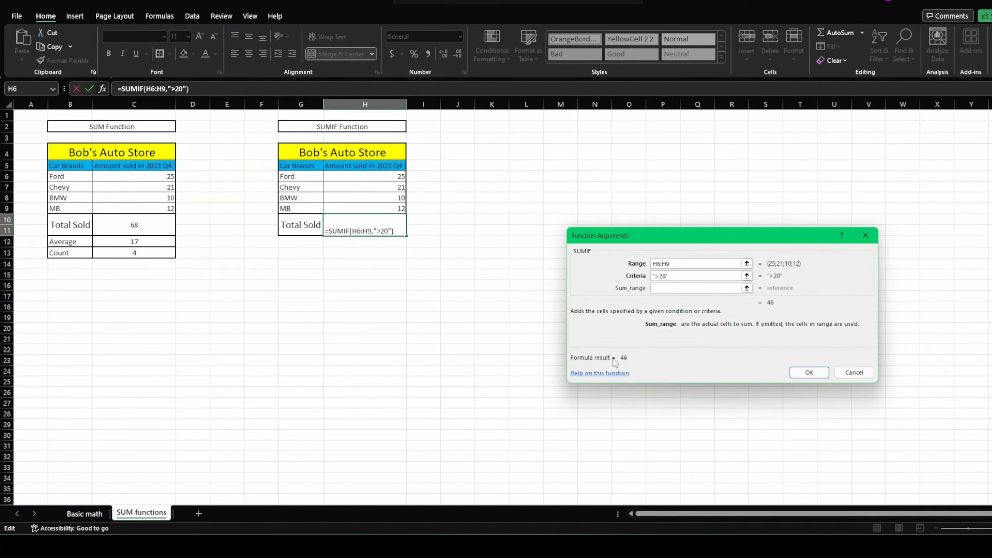
key("Return")
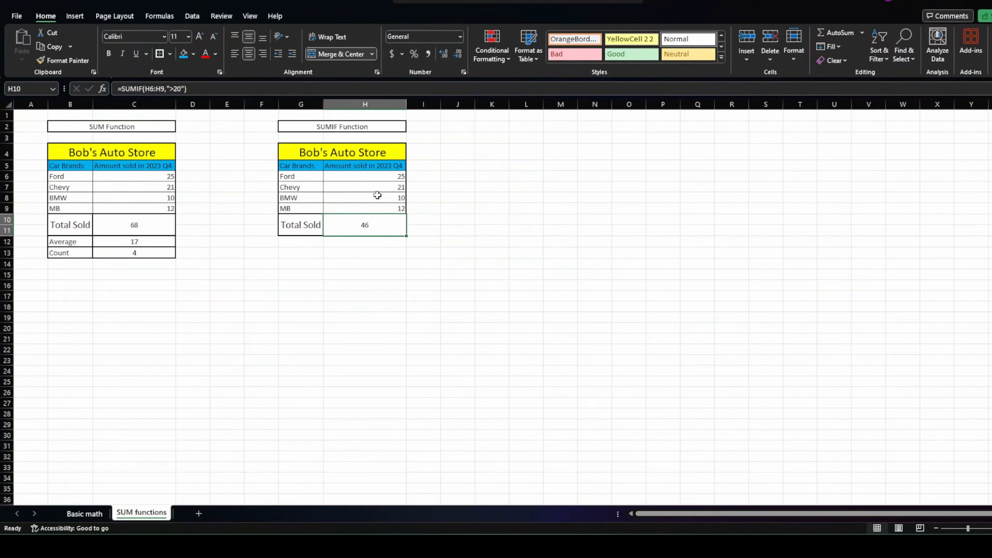
left_click(399, 180)
left_click_drag(399, 181, 398, 187)
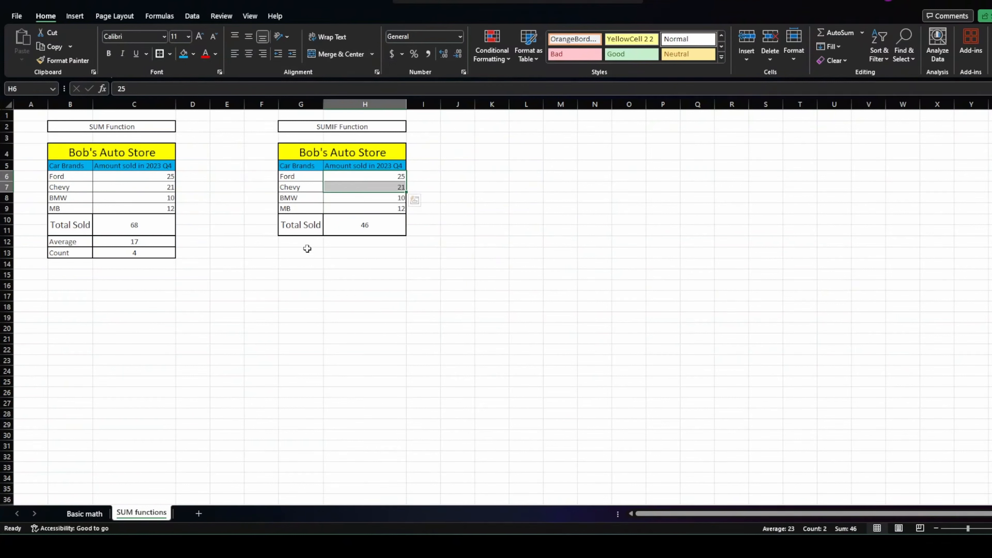
Enter the label "average if" in cell G12 below the SUMIF table's Total Sold row
left_click(301, 240)
type("aver")
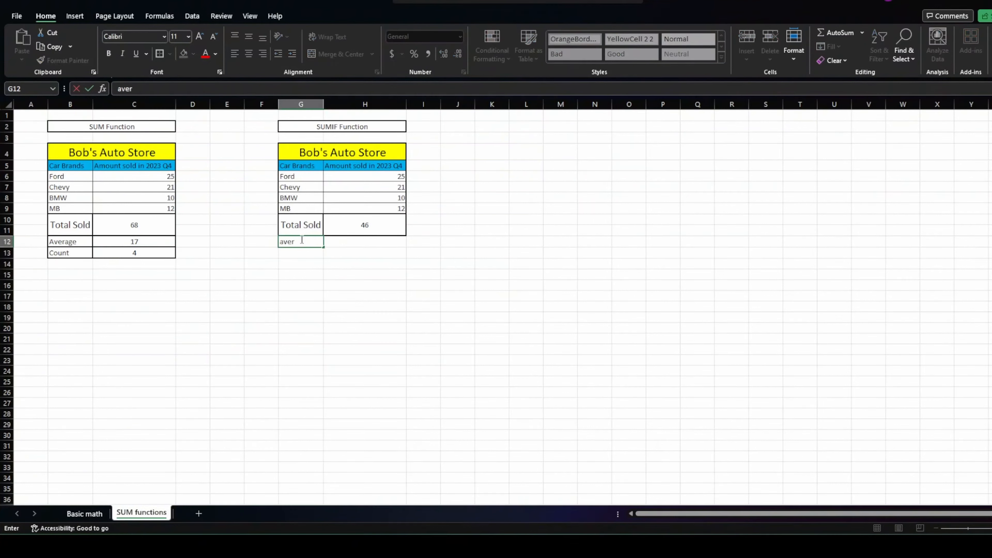
type("age if")
key("Tab")
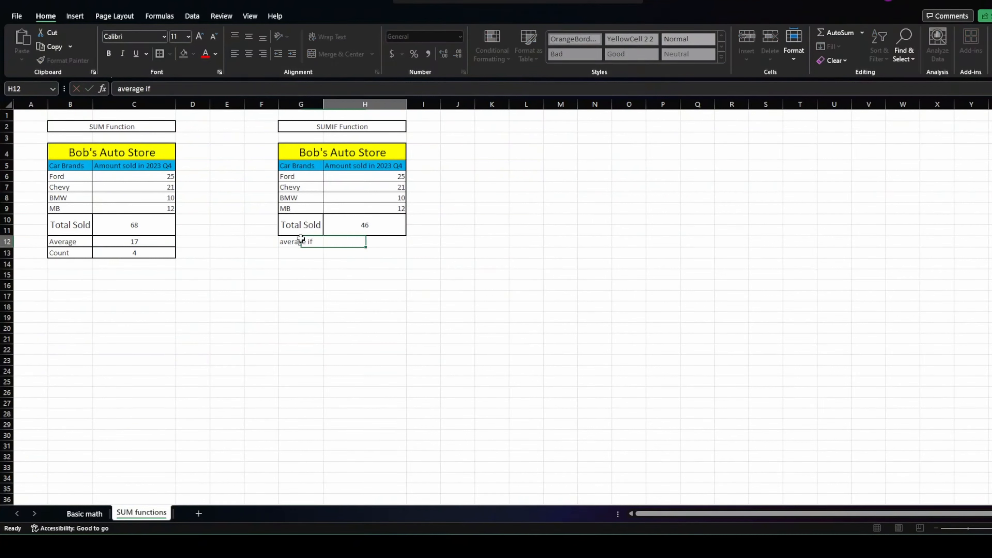
Enter an AVERAGEIF formula in H12 for range H6:H9 with criteria ">20" and check it by selecting H6:H7
type("=")
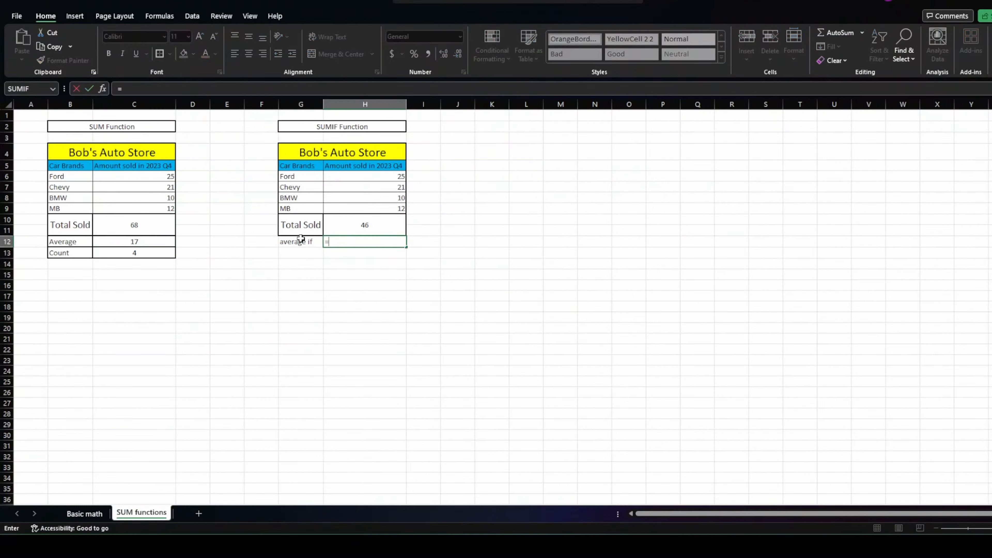
type("av")
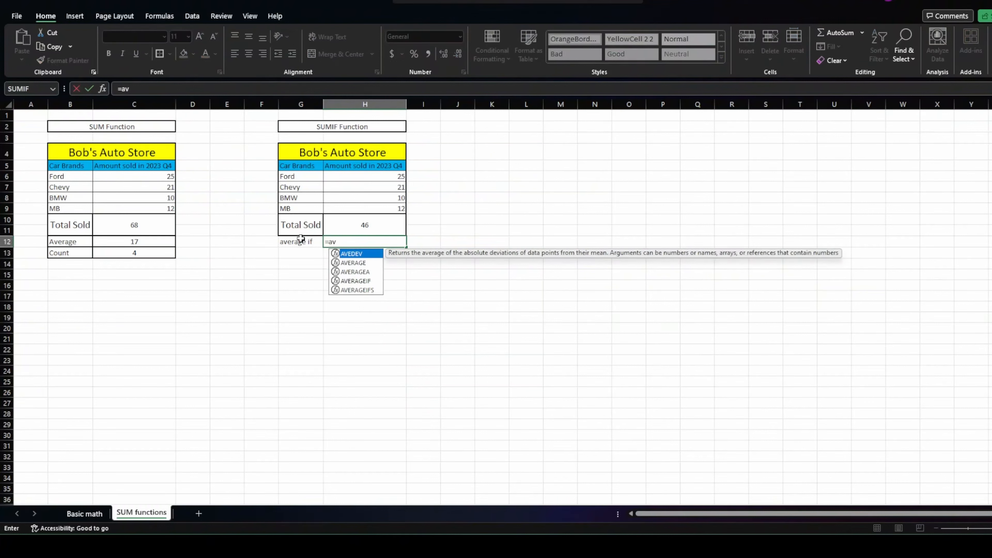
left_click(359, 285)
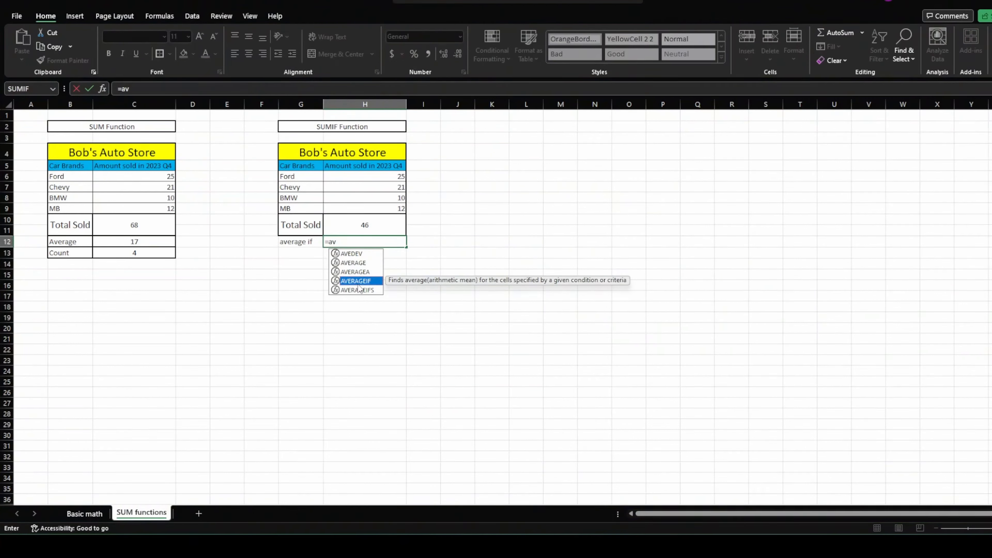
double_click(358, 285)
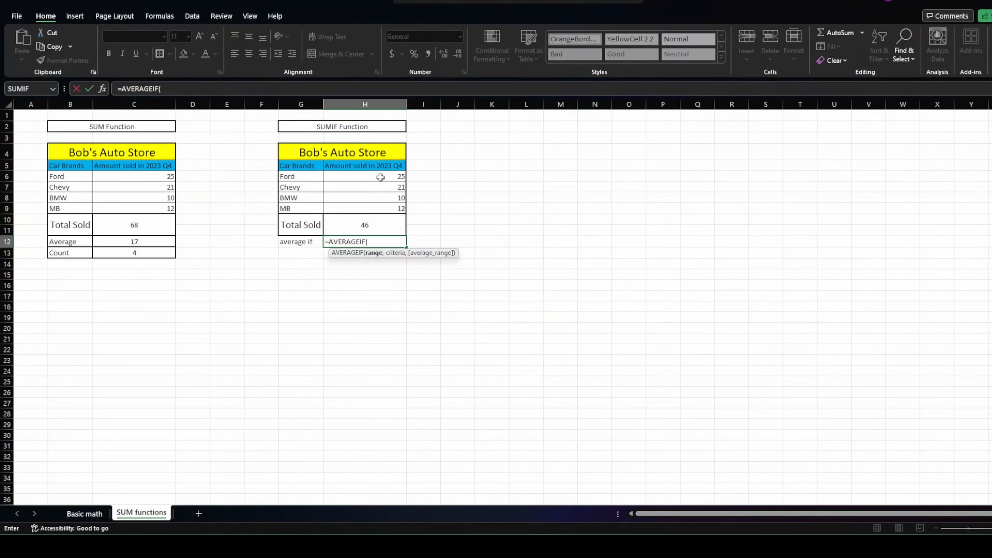
left_click_drag(381, 177, 381, 204)
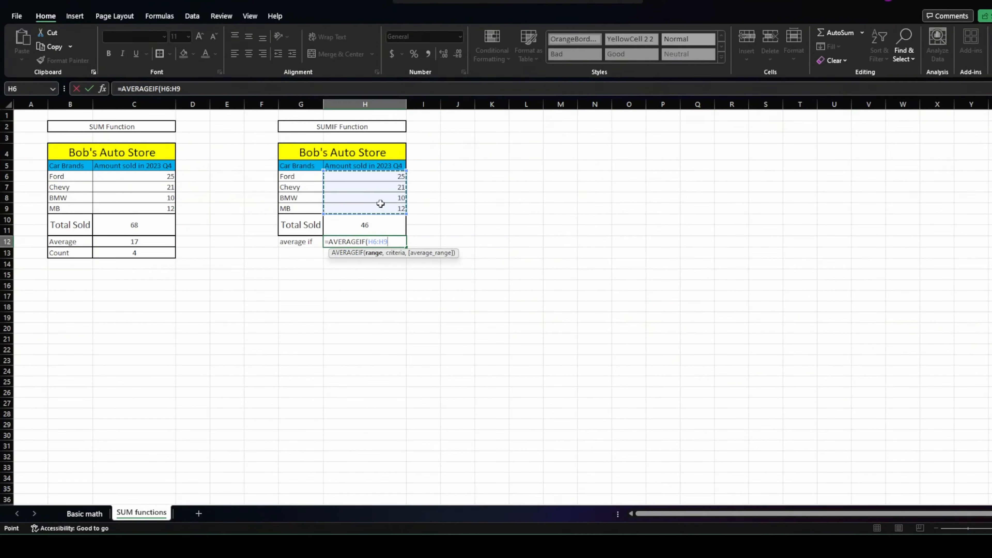
type(",\"")
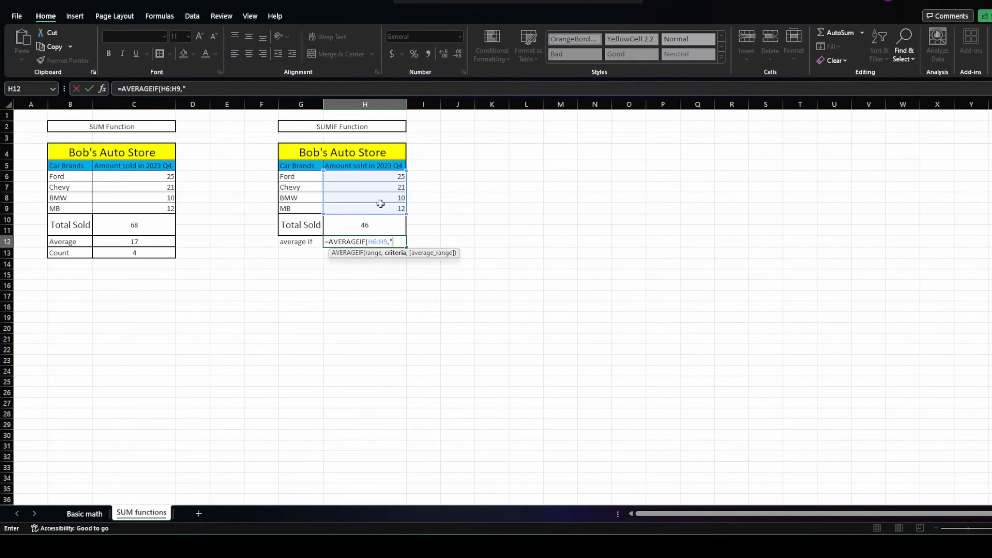
type(">20\")")
key("Return")
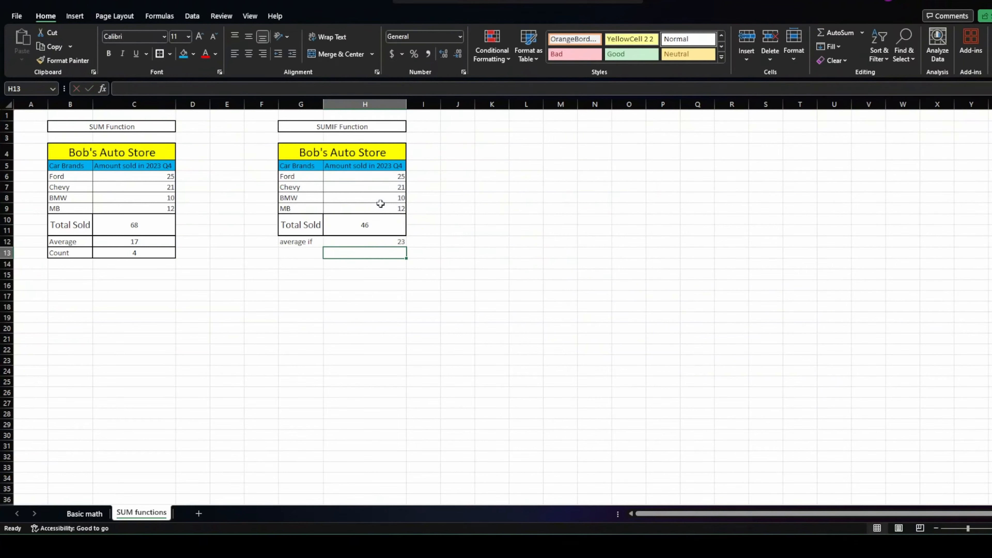
left_click(394, 241)
left_click_drag(395, 175, 396, 184)
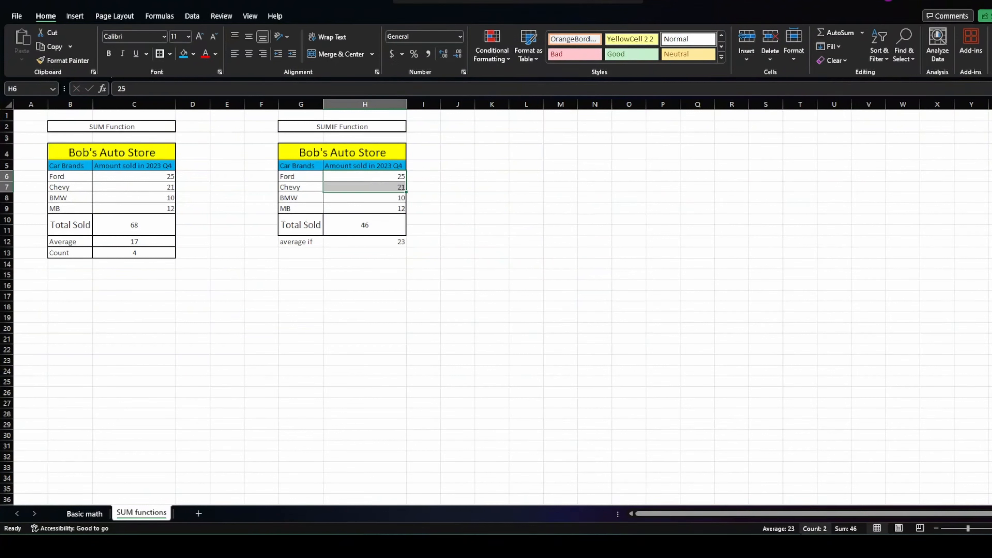
Enter the label "countif" in cell G13 below the "average if" label
left_click(313, 256)
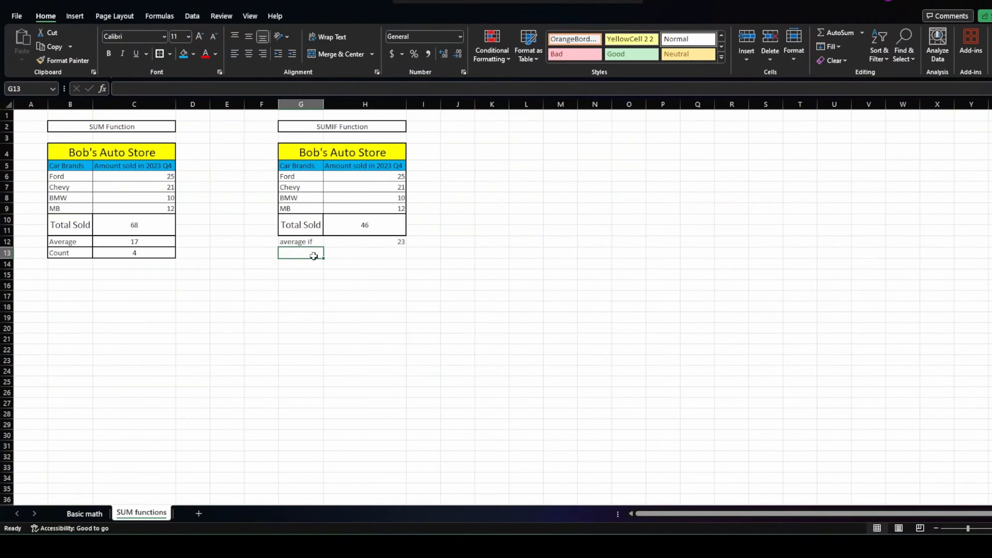
type("co")
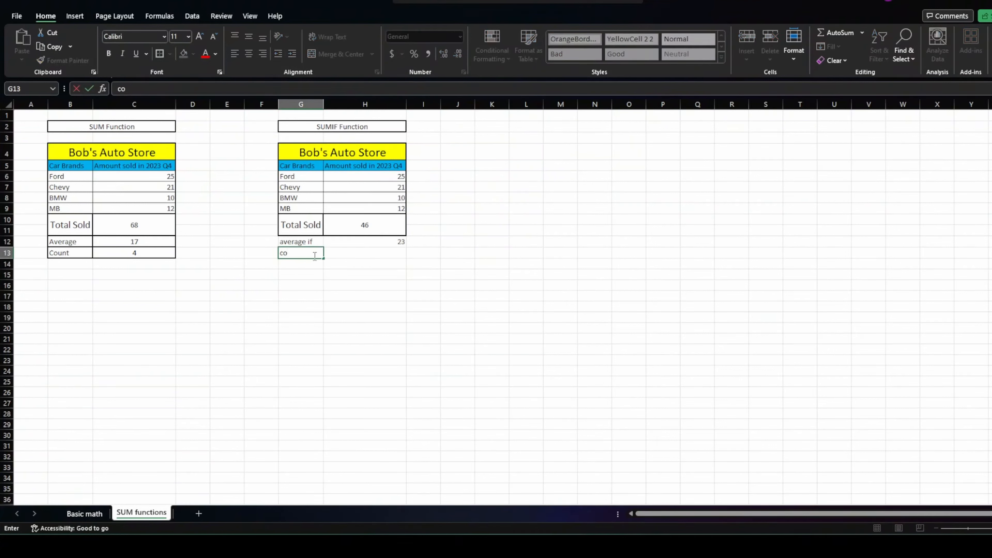
type("untif")
key("Tab")
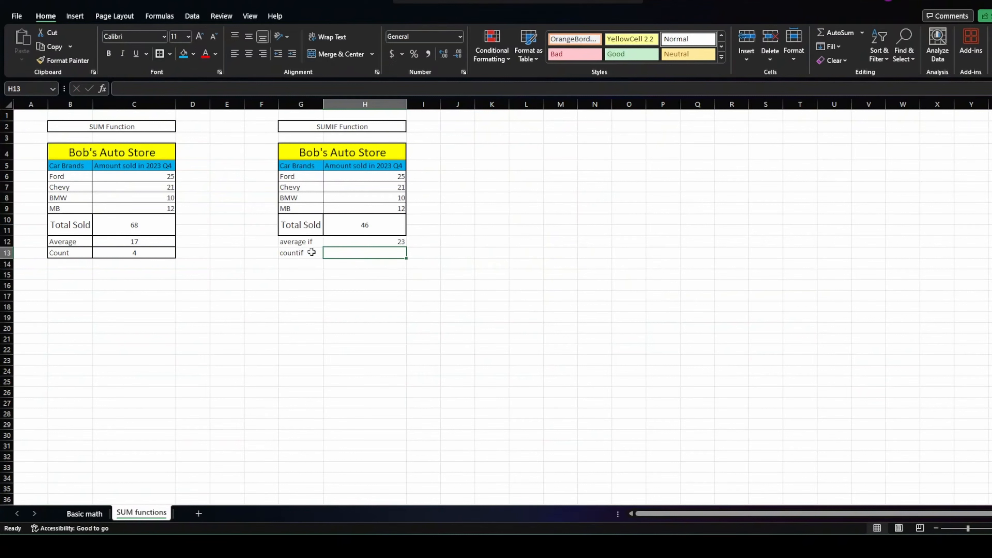
Enter a COUNTIF formula in H13 for range H6:H9 with criteria ">20"
type("=")
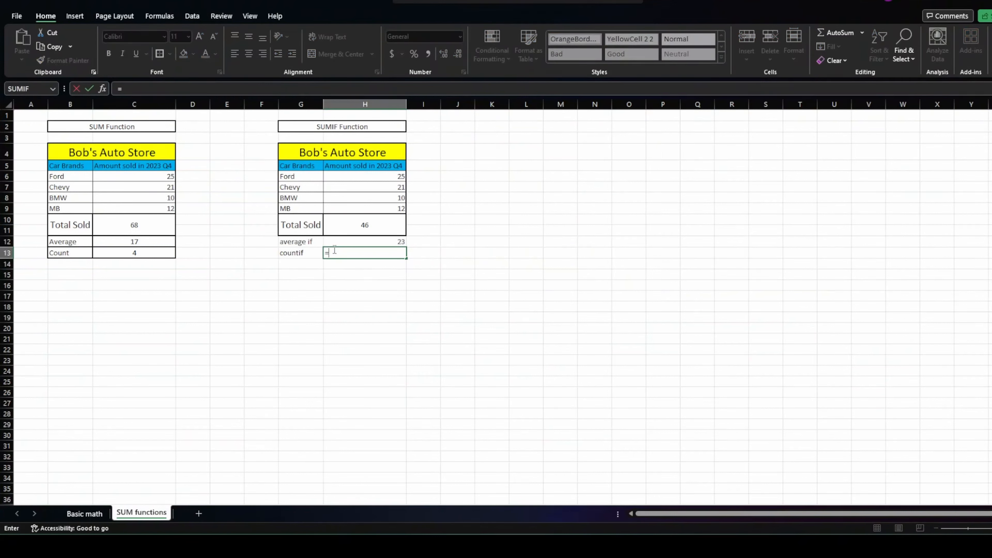
type("count")
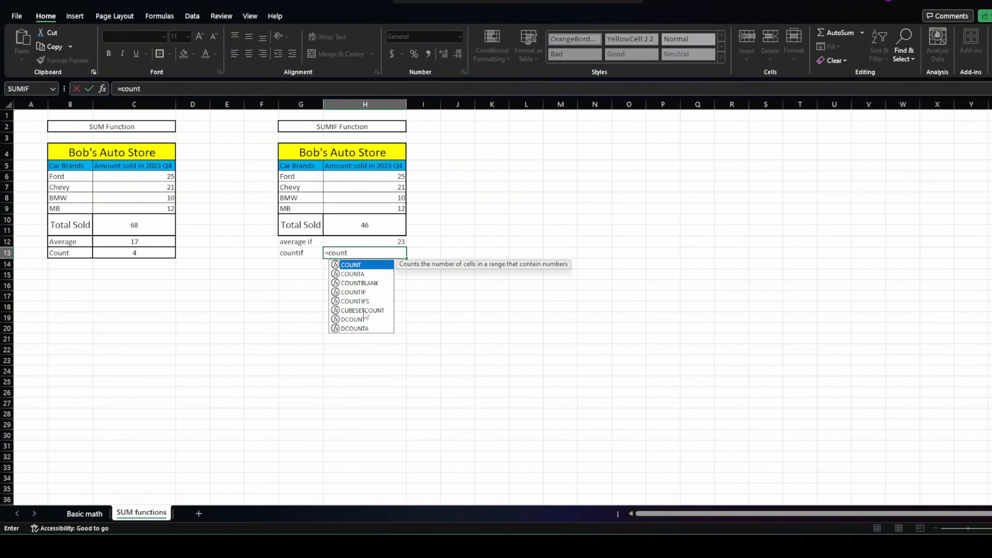
left_click(370, 294)
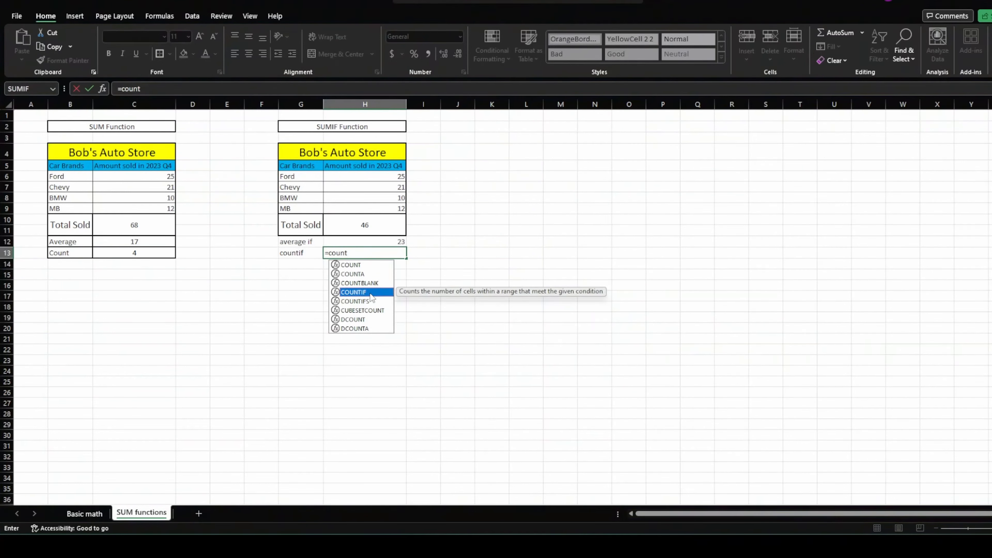
double_click(370, 293)
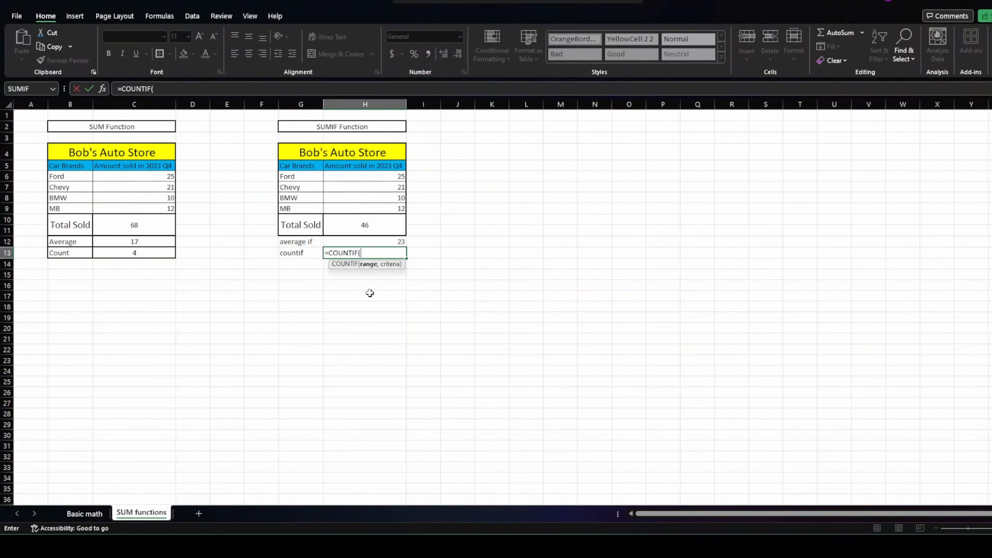
left_click_drag(395, 175, 398, 207)
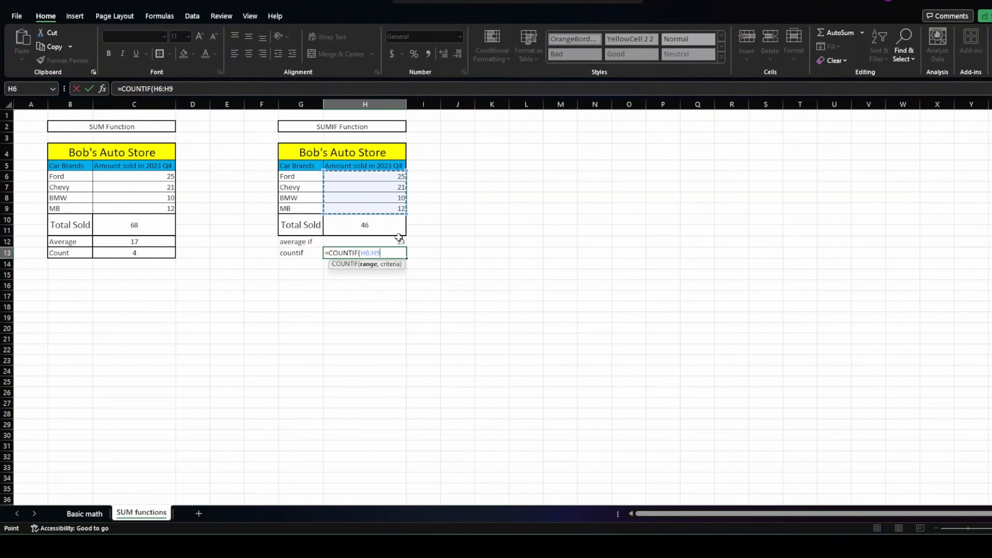
type(",")
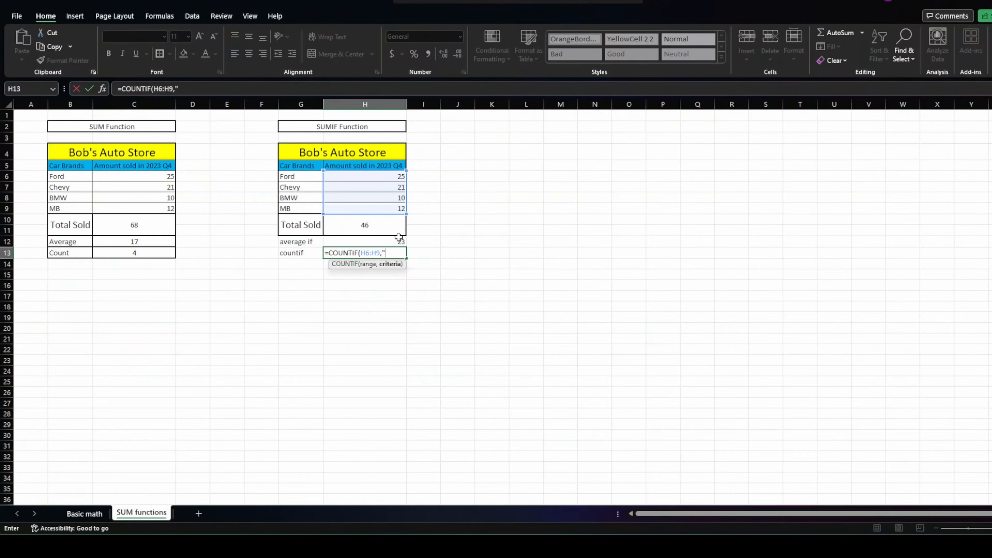
type("\">20\")")
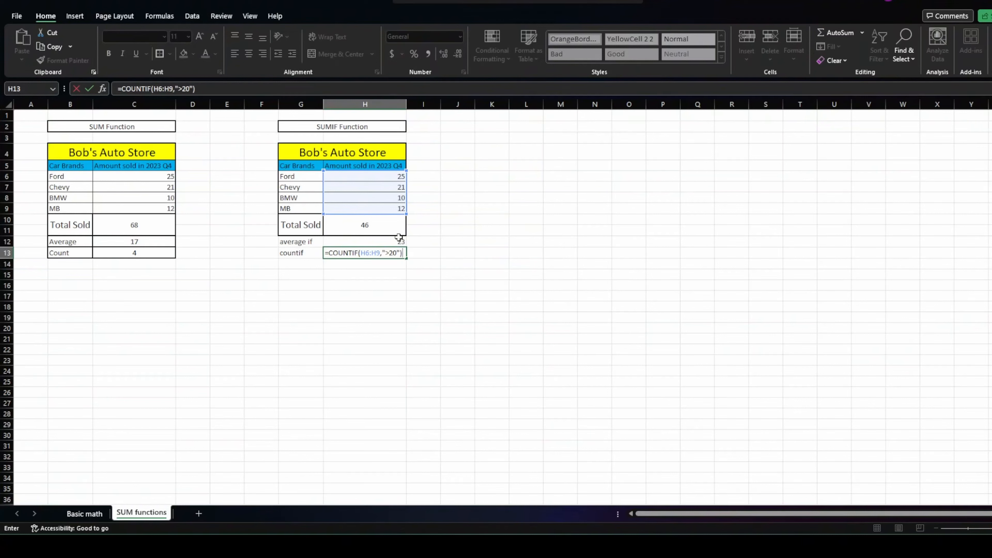
key("Return")
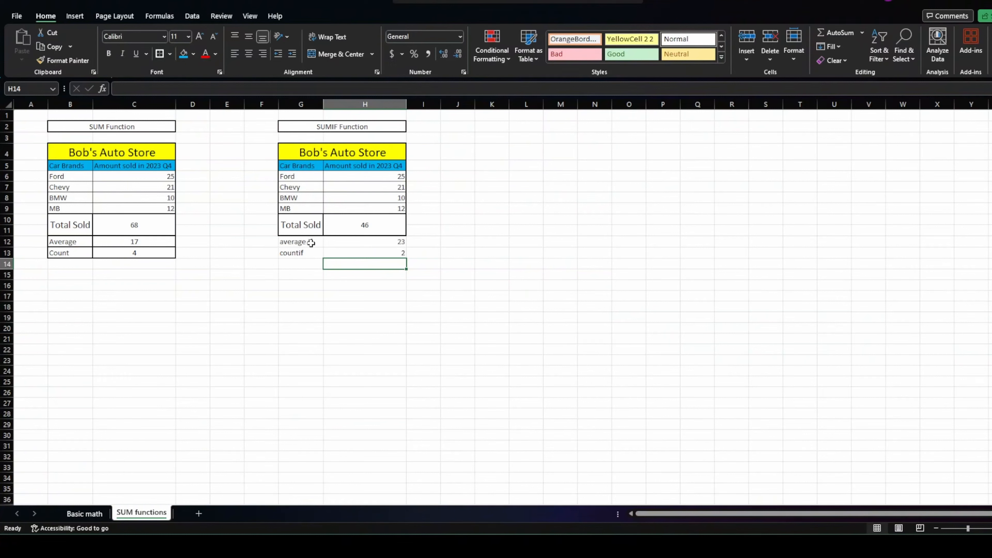
Add borders around the cells in G12:H13, center the values in H12:H13, and select the SUMIF total in H10
left_click_drag(311, 242, 344, 254)
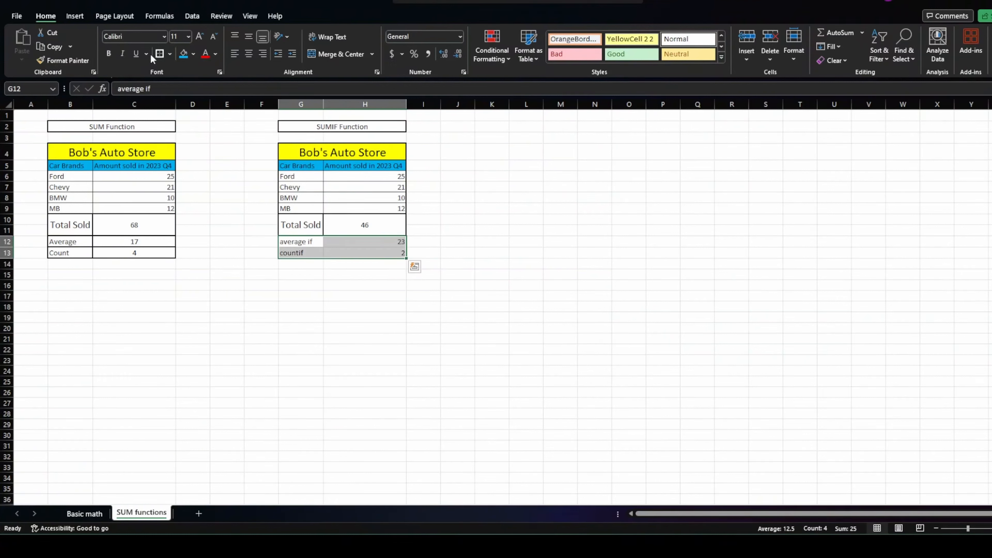
left_click(159, 54)
left_click_drag(299, 241, 365, 253)
left_click(159, 53)
left_click(160, 53)
left_click(248, 53)
left_click(364, 225)
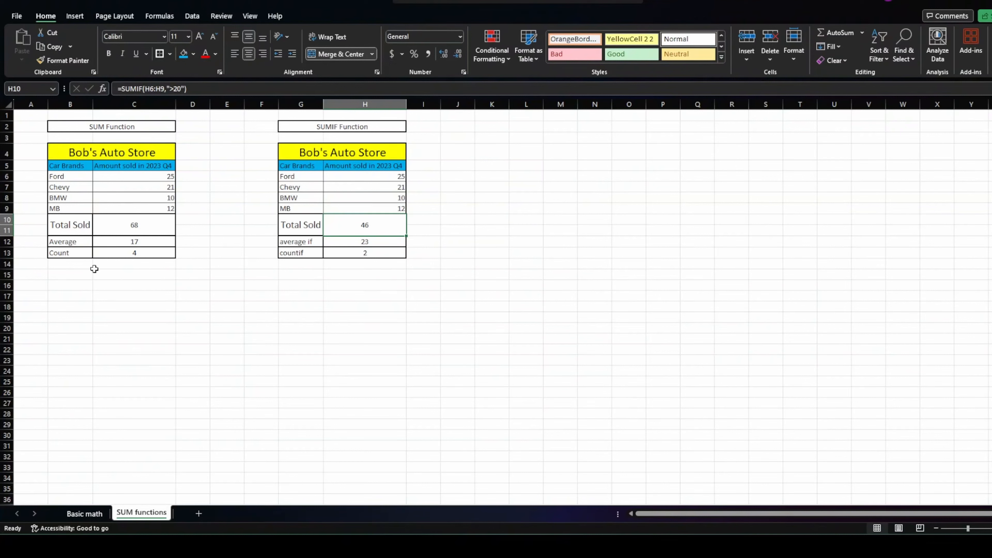
Copy the SUM Function table B2:C11 to K2 and autofit columns K and L to their contents
left_click_drag(90, 128, 164, 214)
right_click(132, 181)
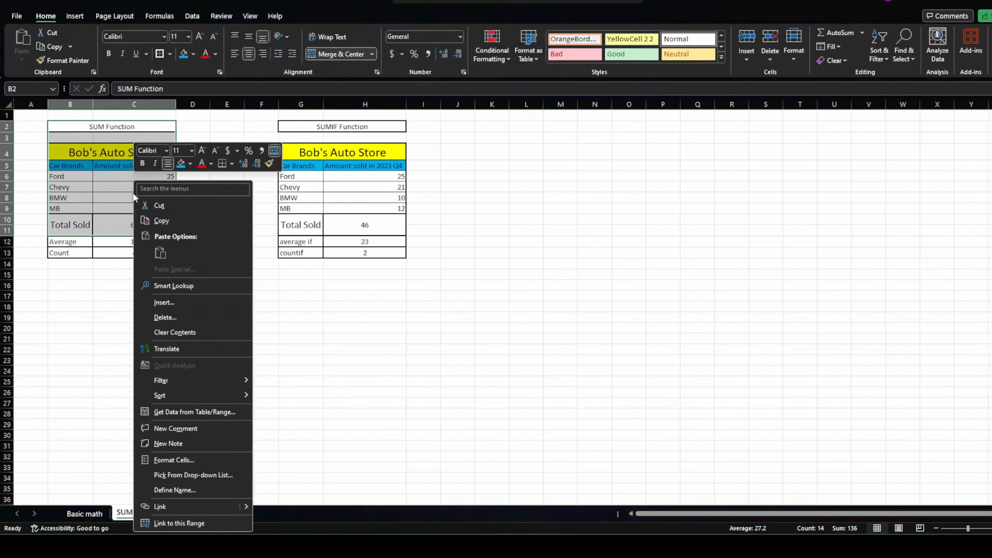
left_click(162, 221)
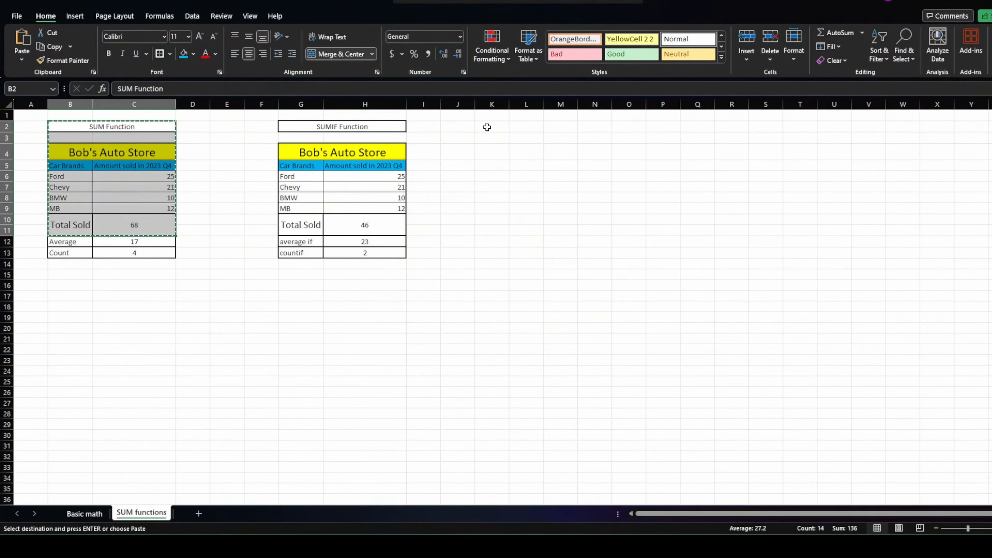
right_click(488, 127)
left_click(509, 195)
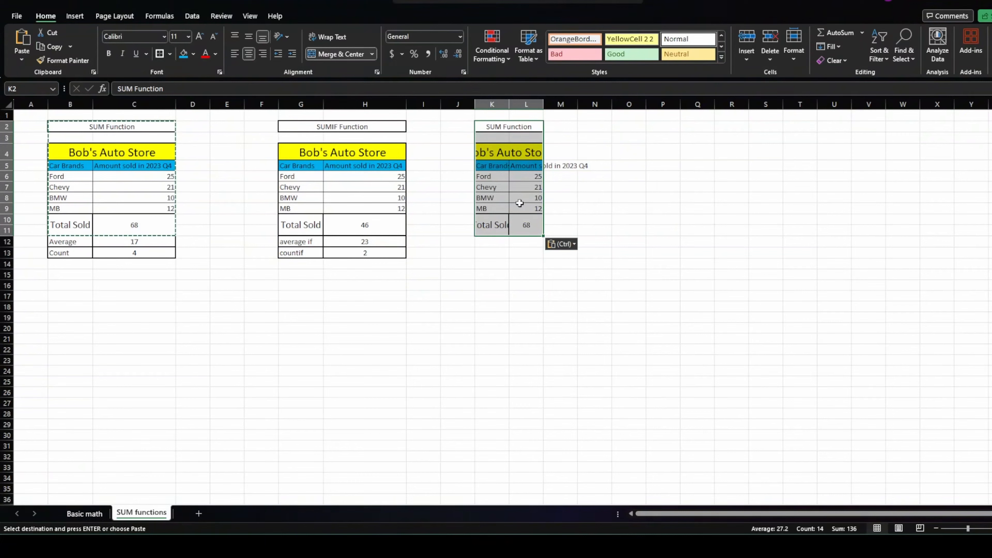
double_click(509, 103)
double_click(553, 104)
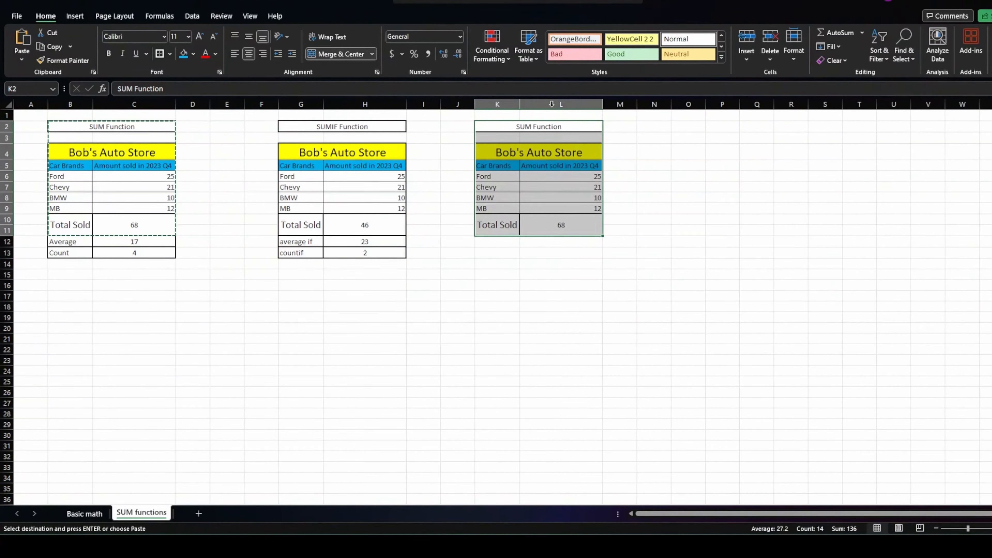
Clear the copied table's Total Sold value in L10 and re-enter it with AutoSum over L6:L9
left_click(565, 226)
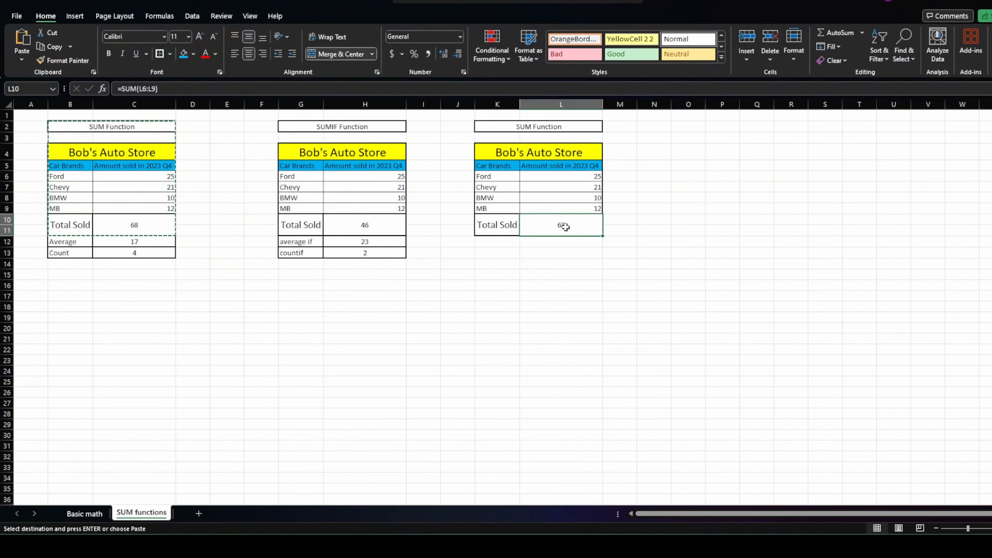
key("Escape")
key("Delete")
left_click(567, 263)
left_click(568, 229)
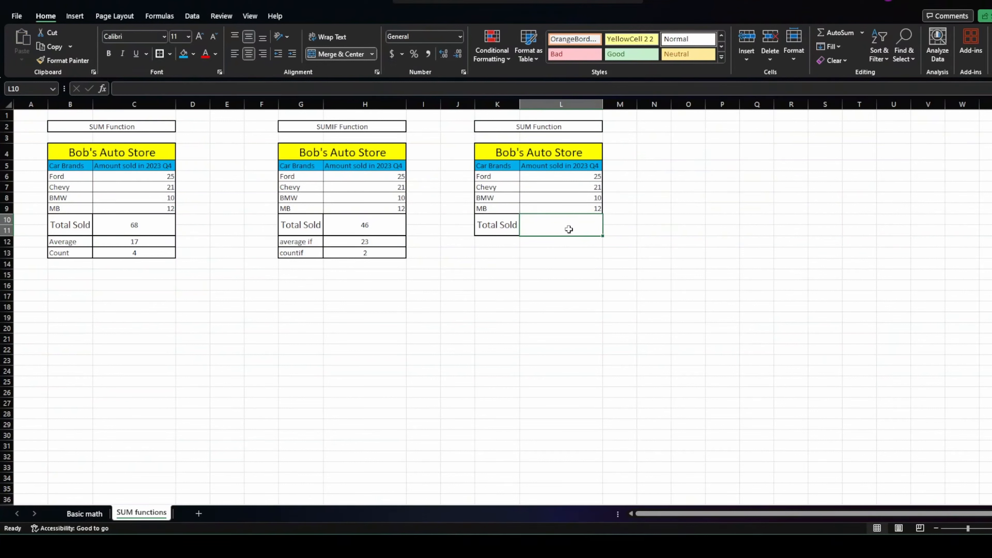
key("alt+equal")
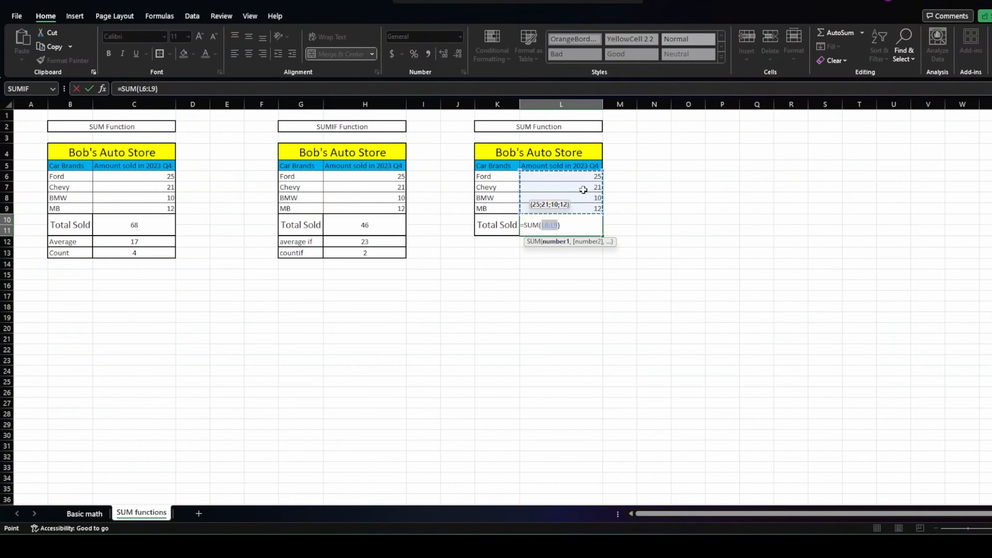
key("Return")
Add the column header "Q3" in cell M5 beside the copied table's Q4 header
left_click(622, 156)
key("Down")
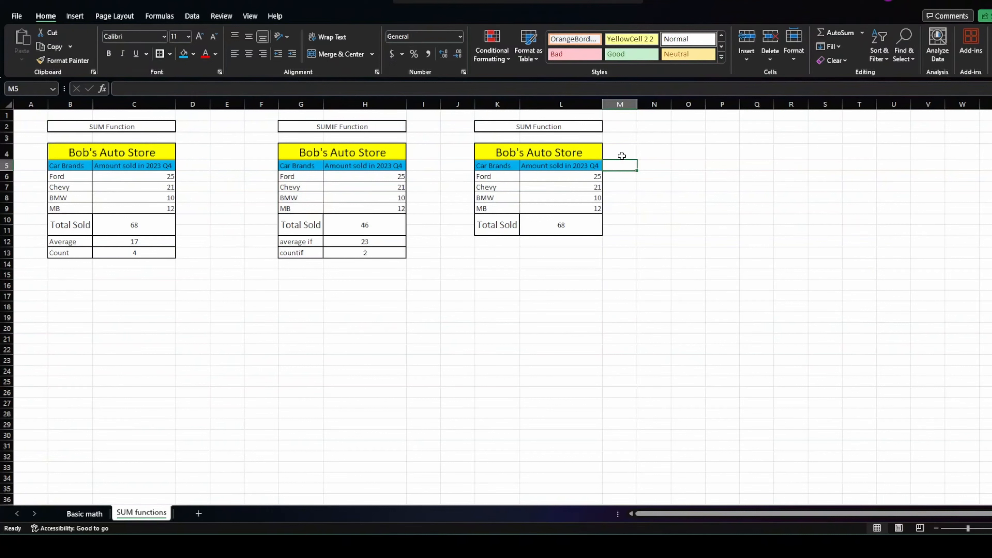
type("#")
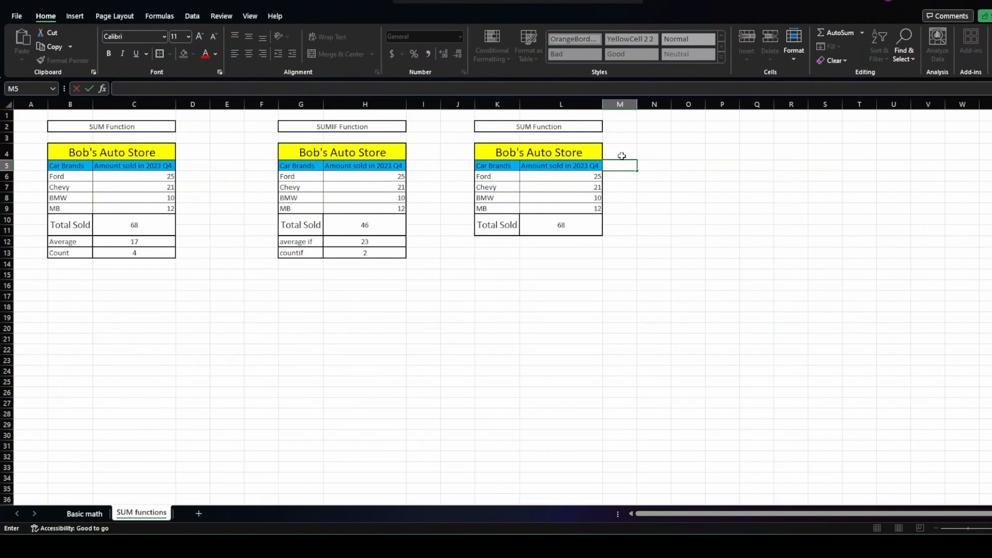
type("Q3")
key("Return")
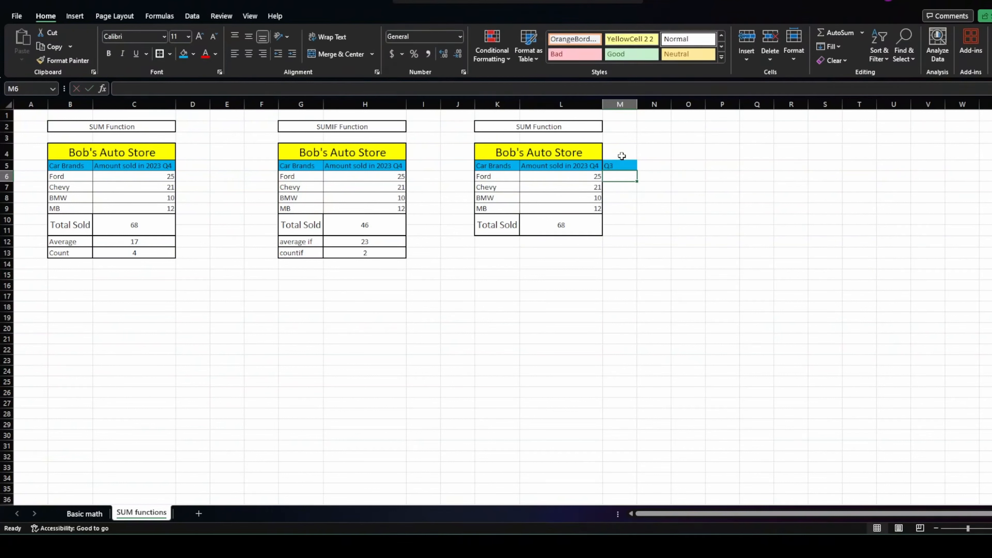
Enter the Q3 sales figures 21, 26, 15 and 15 in M6:M9
type("21")
key("Return")
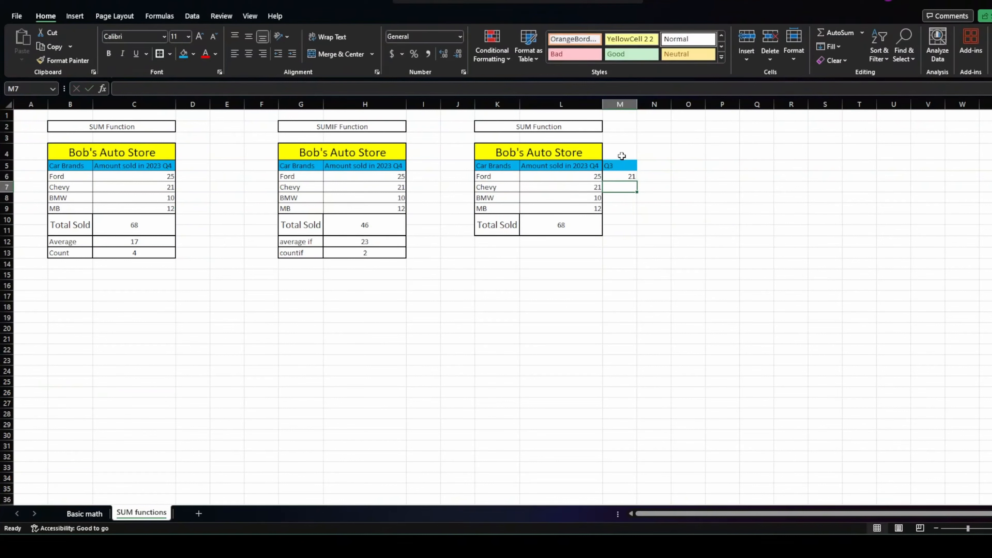
type("26")
key("Return")
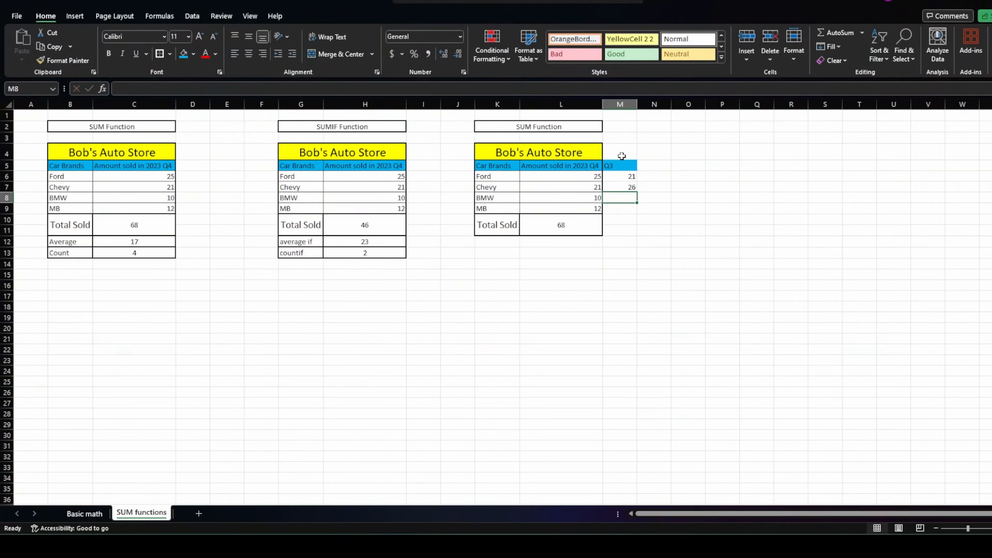
type("15")
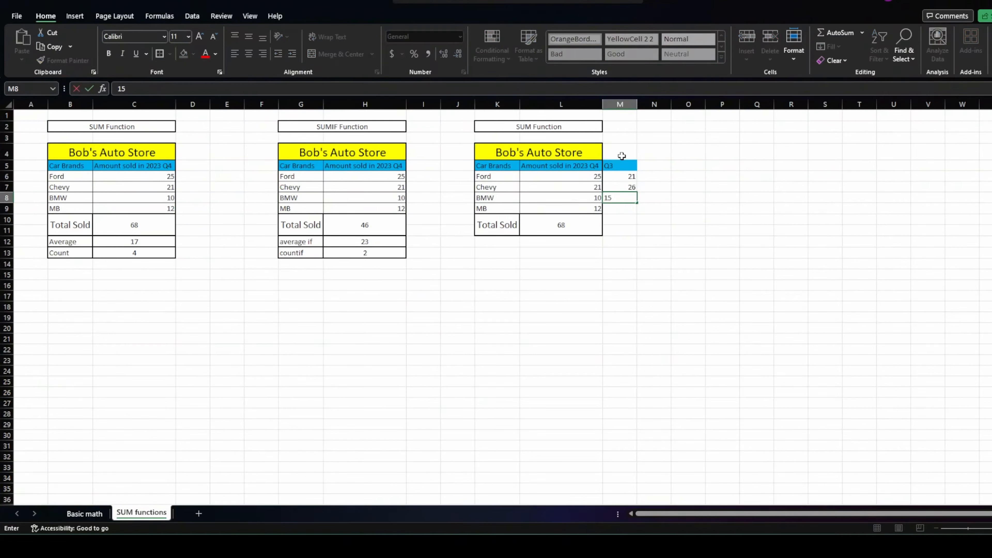
key("Return")
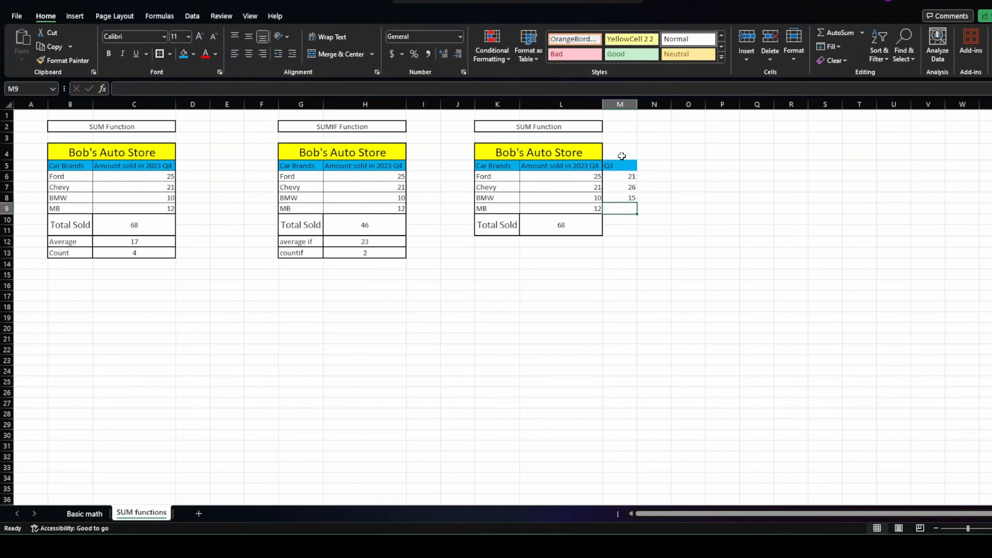
type("15")
key("Return")
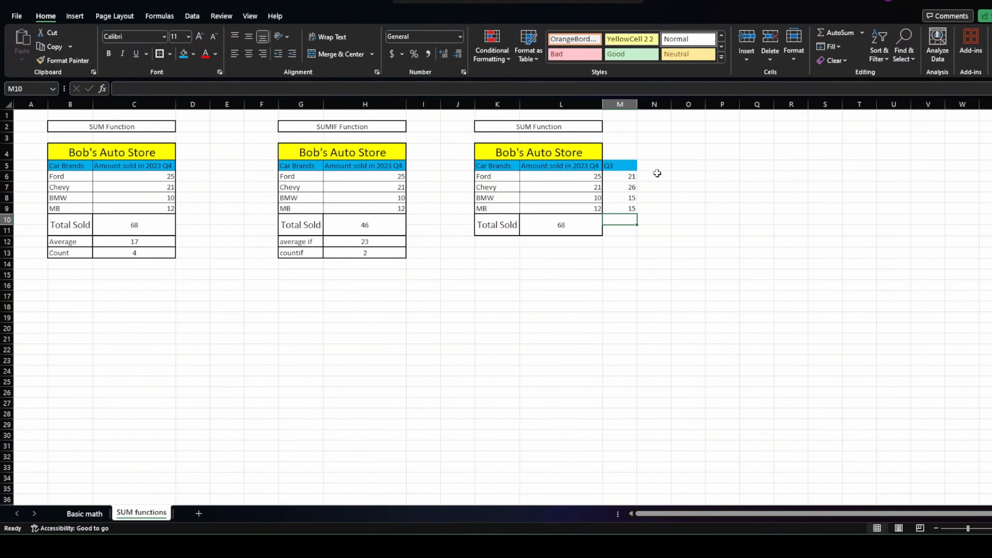
Add Ford's Q4 and Q3 sales in N6 with AutoSum over L6:M6 and fill the formula down to N9
left_click(657, 179)
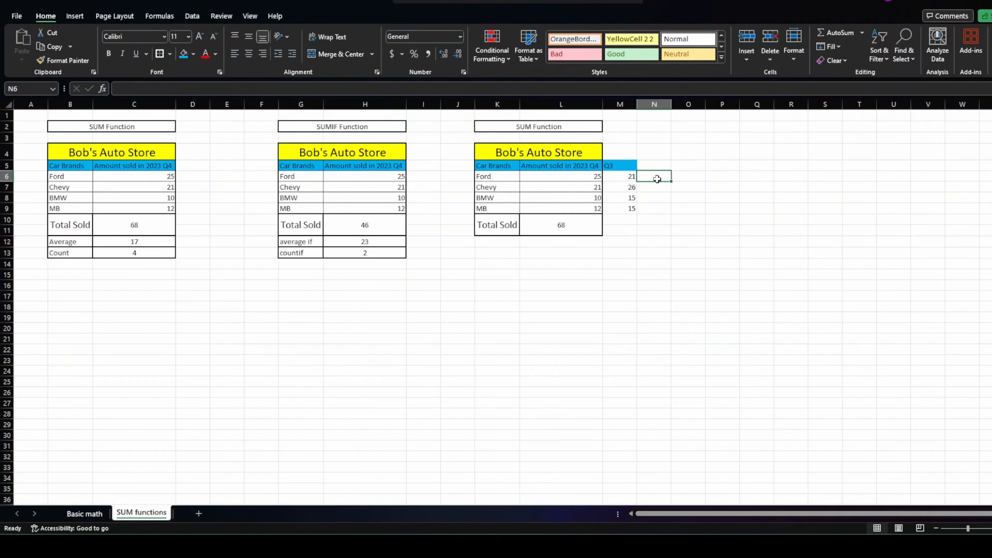
key("alt")
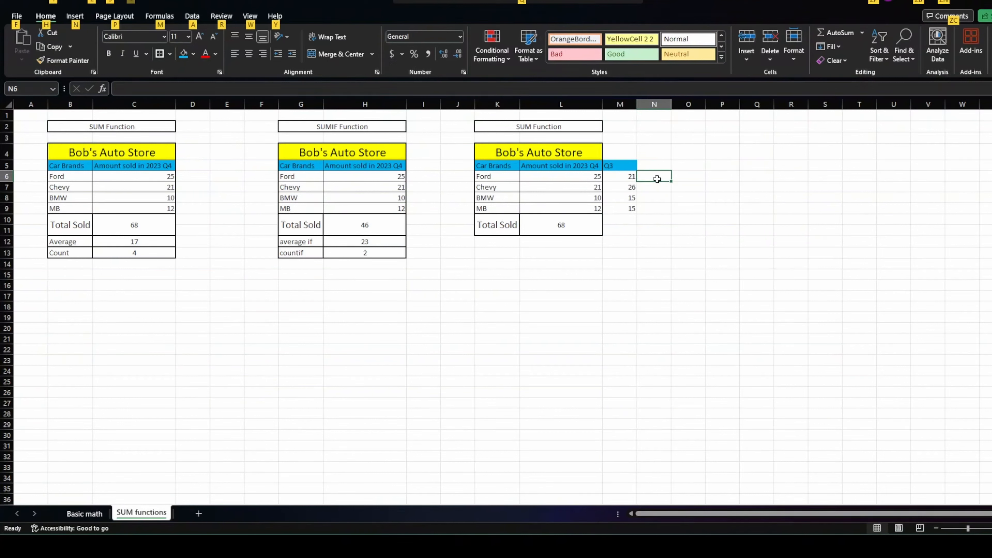
key("alt+equal")
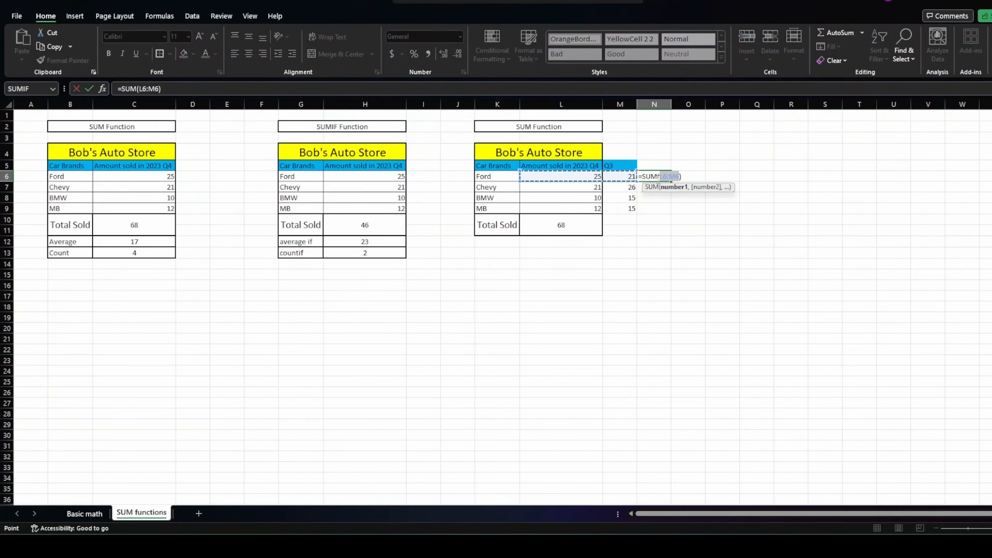
key("Return")
left_click_drag(574, 178, 618, 176)
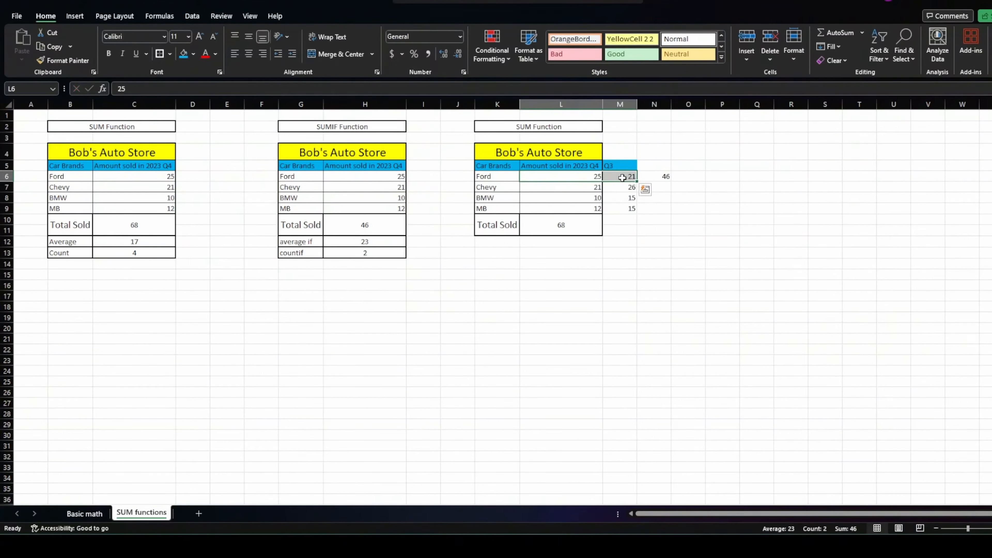
left_click(663, 184)
left_click(651, 175)
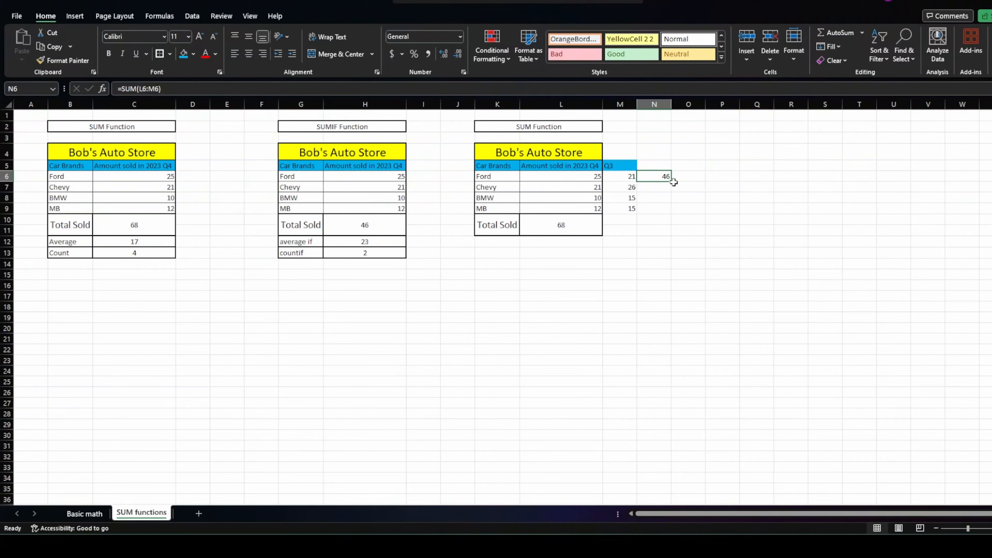
left_click_drag(671, 181, 670, 211)
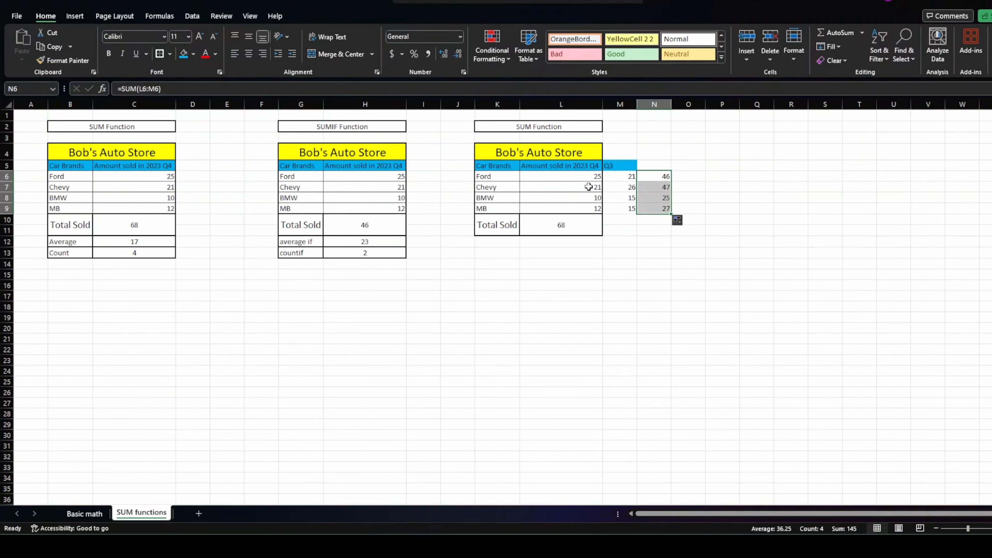
Examine the filled formulas in N6:N9 to see how their row references change, and compare them with the L6:M6 source cells
left_click(657, 178)
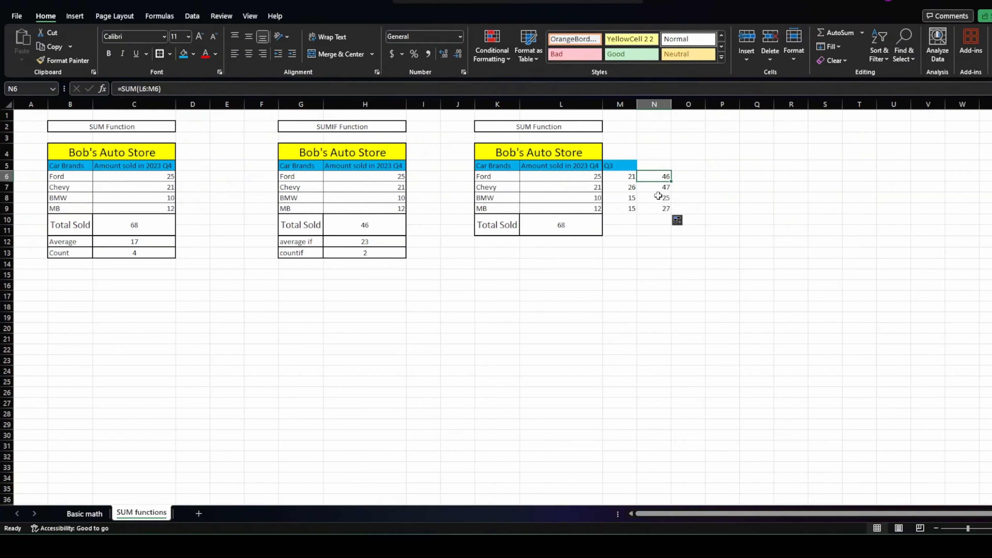
left_click(664, 188)
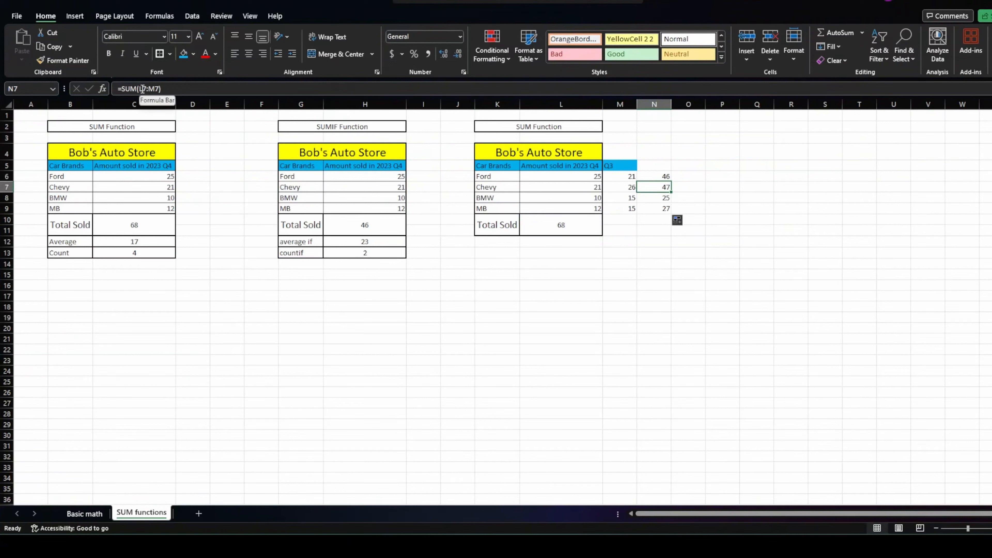
left_click(654, 200)
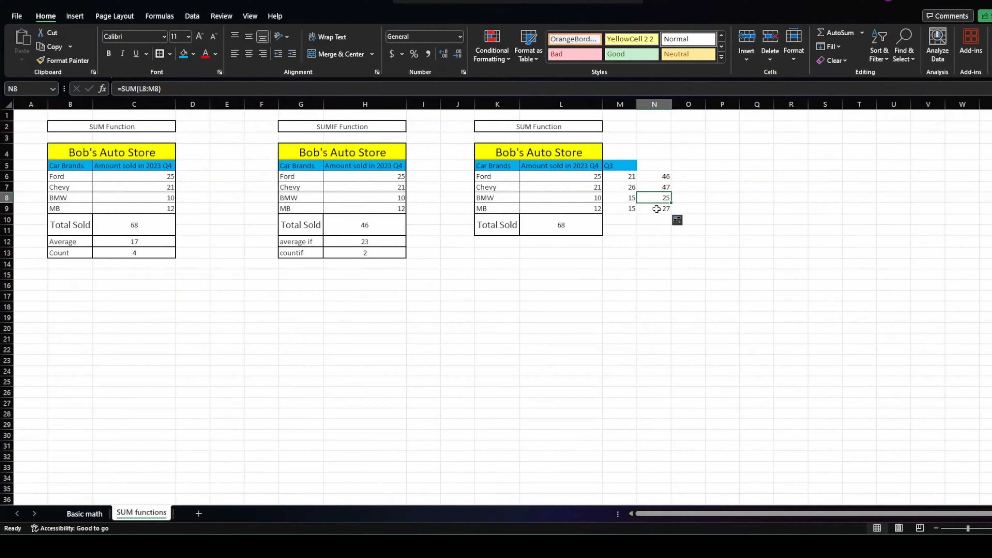
left_click(656, 208)
left_click(656, 174)
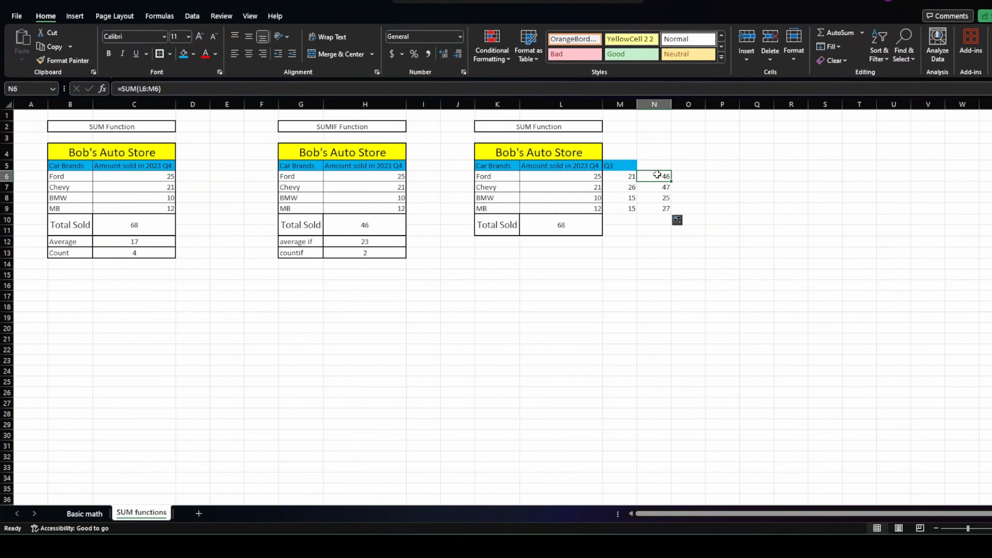
left_click(659, 186)
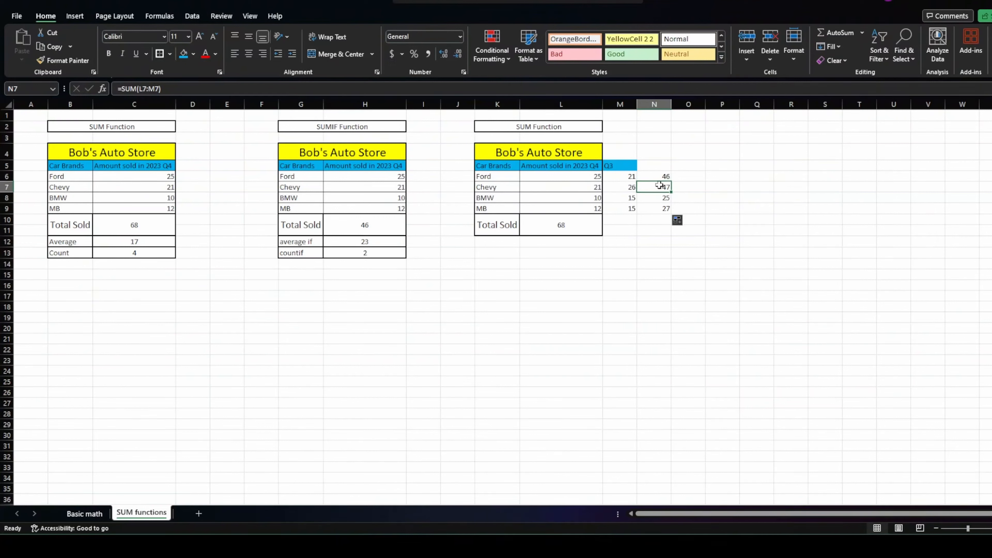
left_click(659, 196)
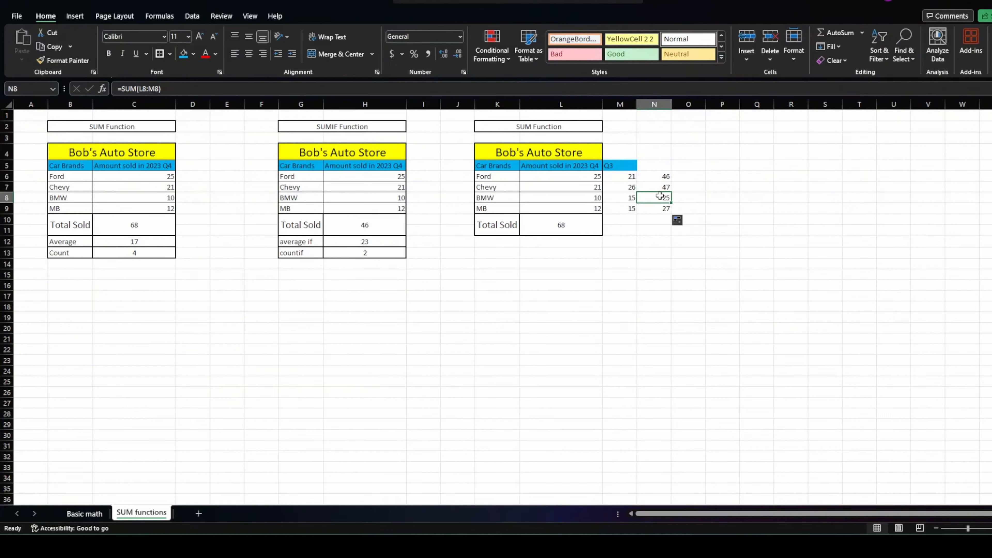
left_click(655, 210)
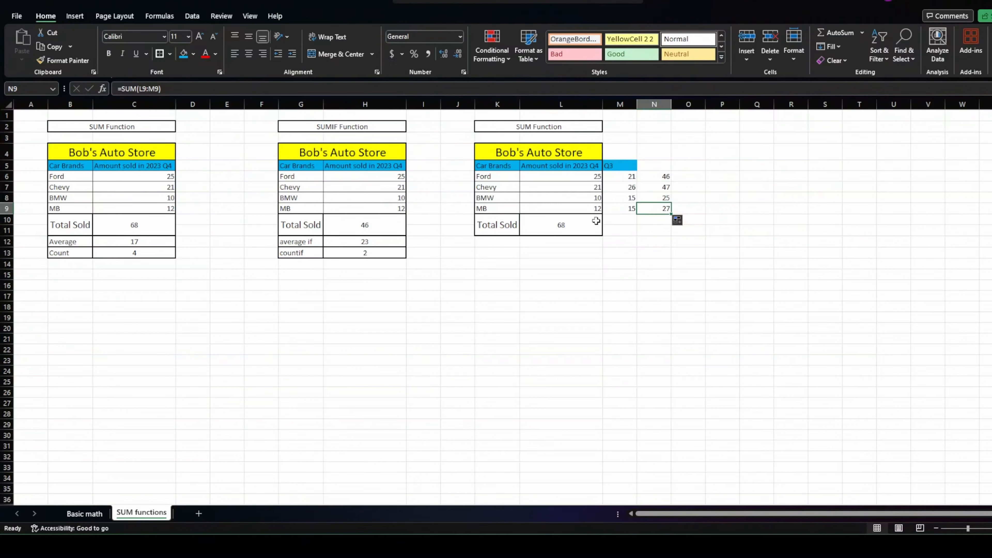
left_click_drag(585, 176, 617, 176)
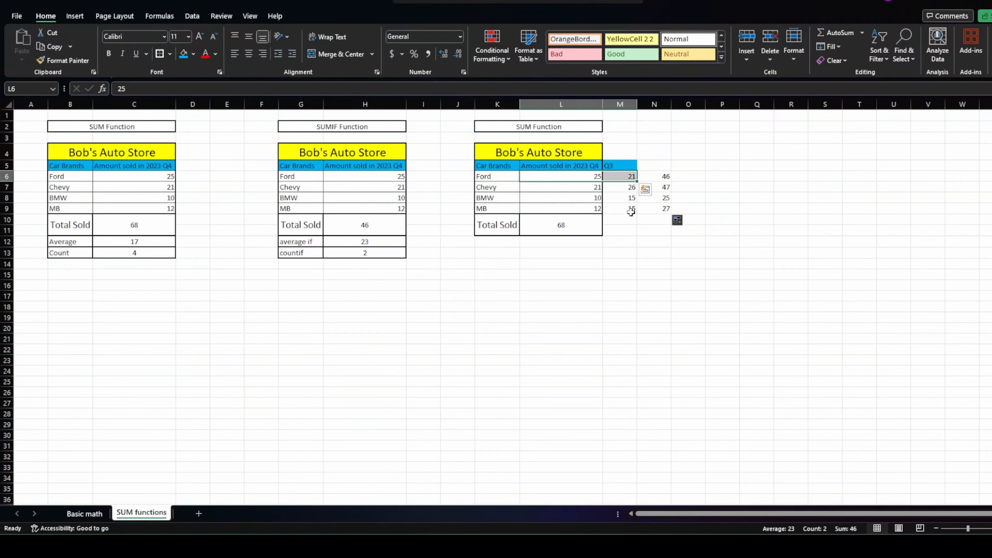
Total the Q3 values M6:M9 with AutoSum in merged cell M10:M11, and give it borders and middle alignment
left_click(630, 221)
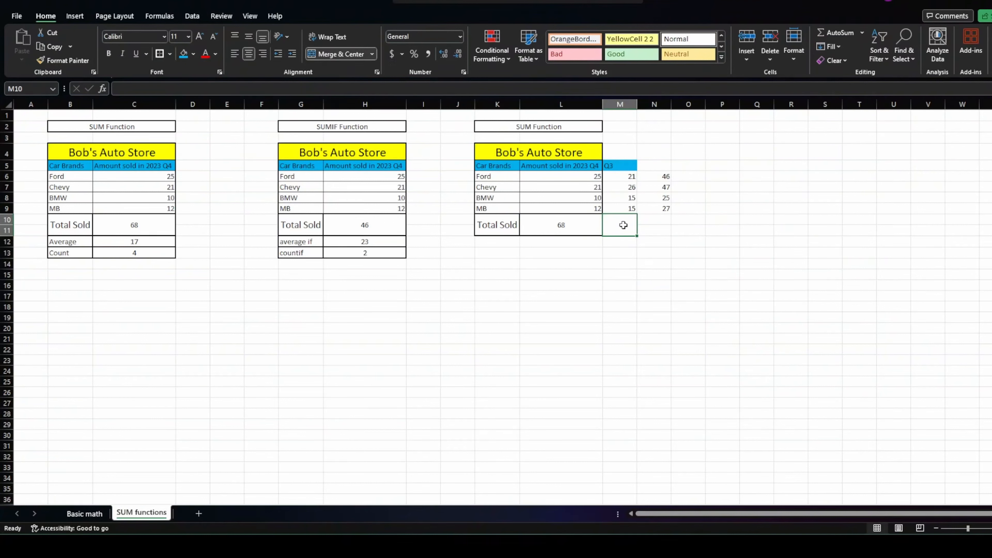
key("alt+equal")
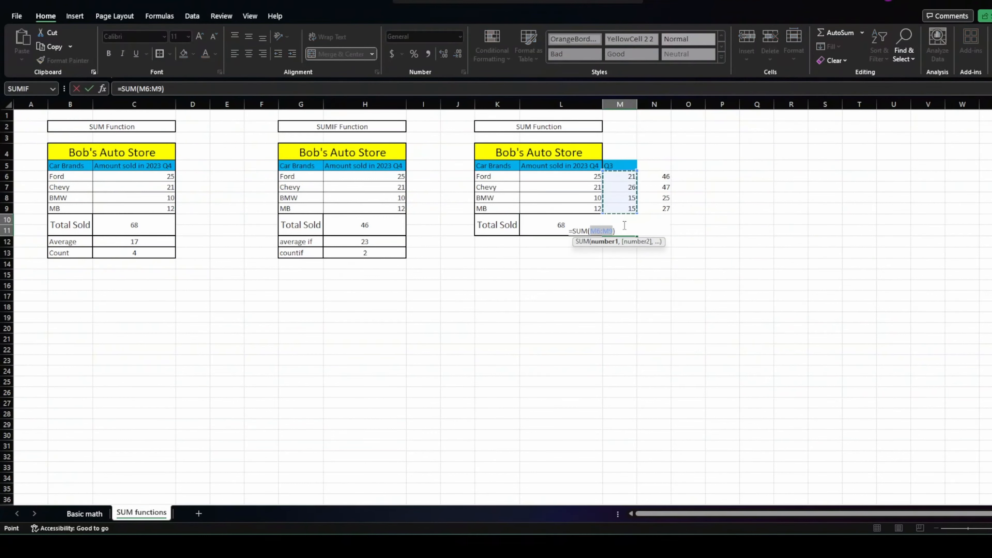
key("Return")
left_click(622, 226)
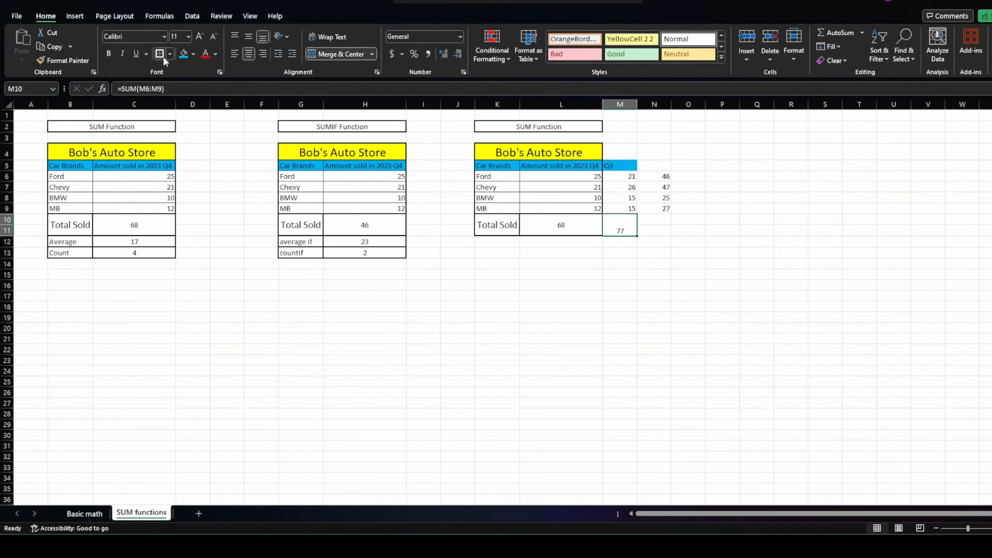
left_click(691, 286)
left_click(621, 225)
left_click_drag(624, 176, 621, 206)
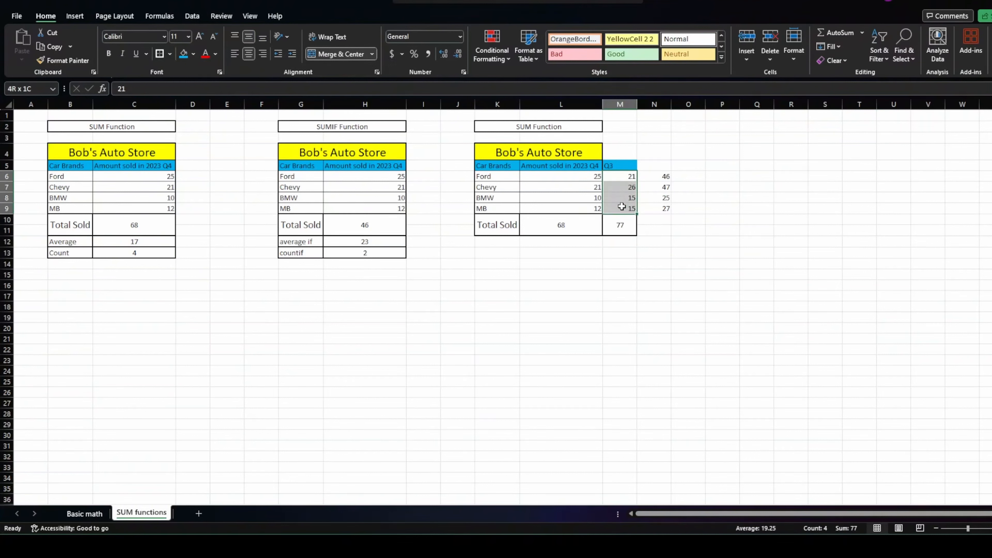
Total N6:N9 with AutoSum in merged cell N10:N11, middle-align it, and check it against the totals in L10 and M10
left_click(666, 224)
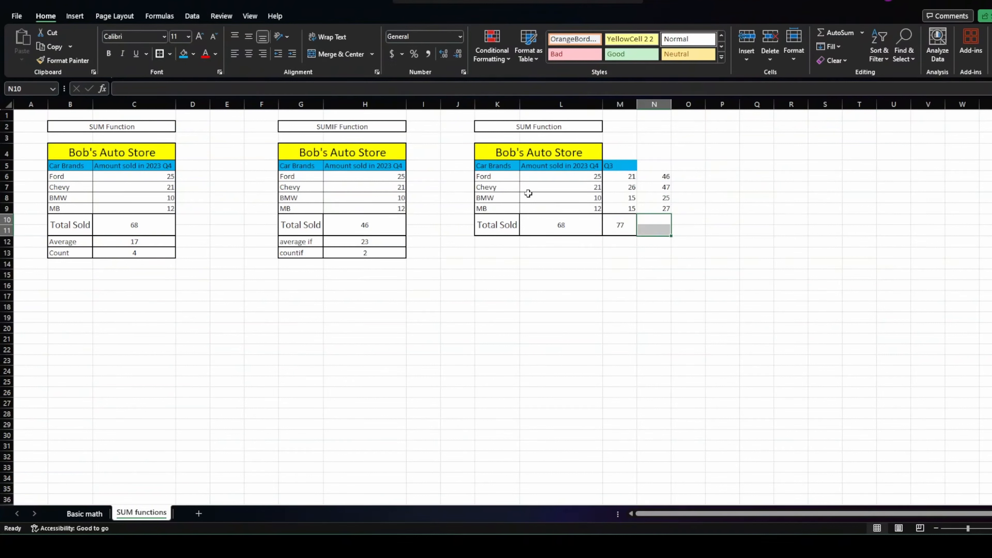
key("alt")
key("alt+equal")
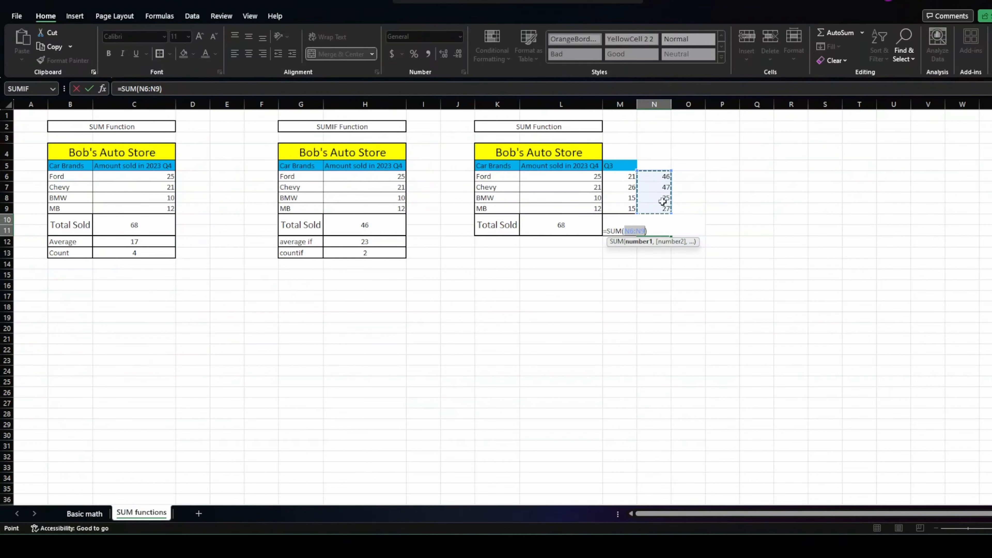
key("Return")
left_click(654, 230)
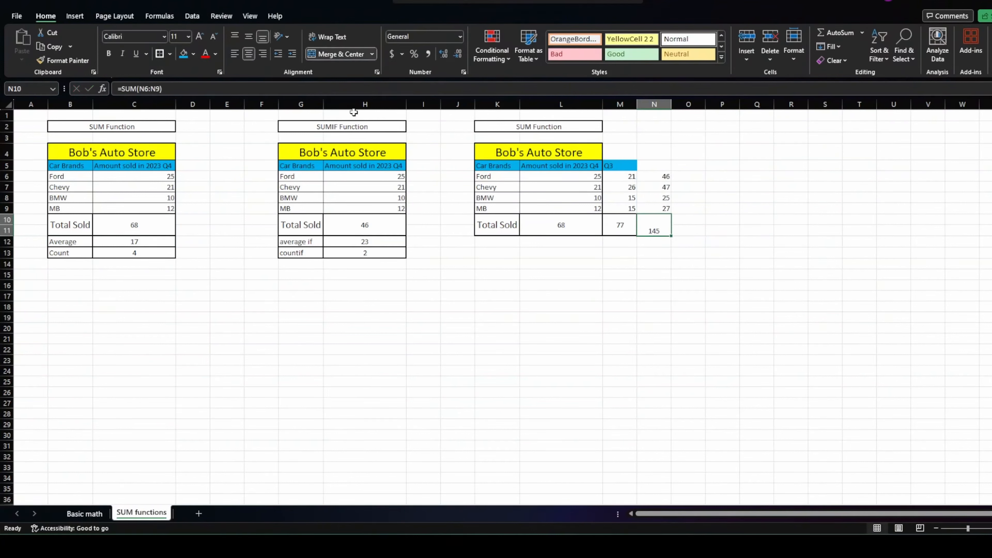
left_click(248, 35)
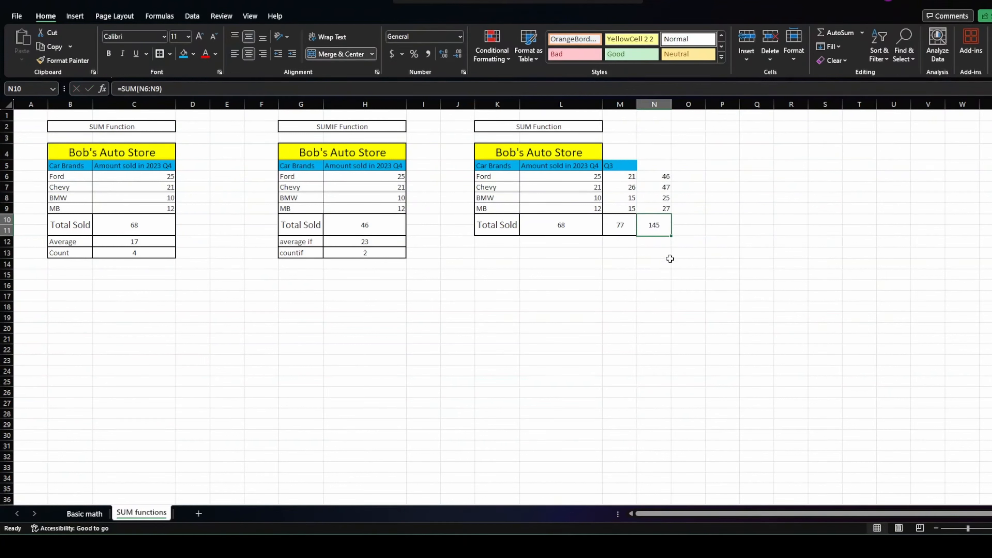
left_click(652, 287)
left_click(653, 225)
left_click_drag(586, 225, 614, 227)
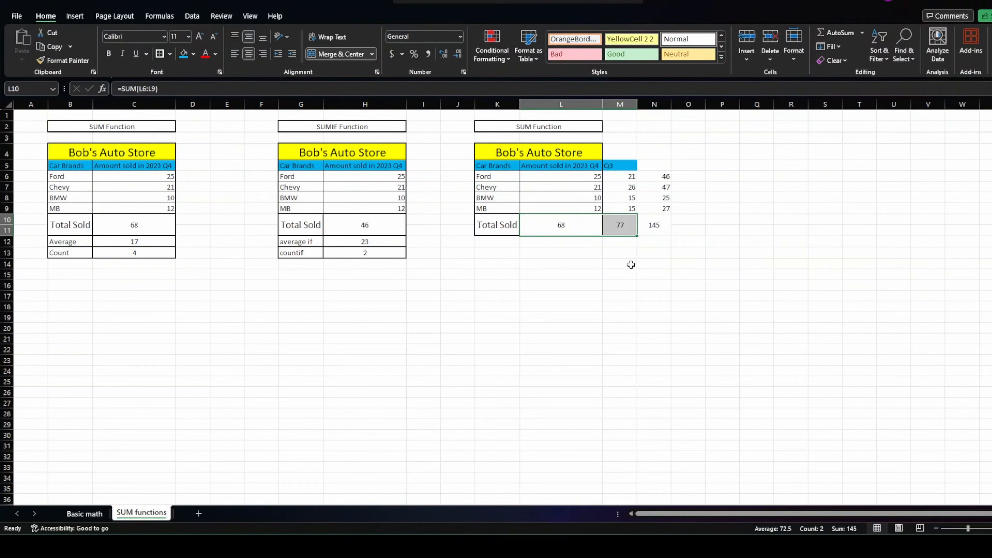
left_click(664, 177)
Enter the numbers 1, 2, 3 and 4 down cells P4:P7
left_click(728, 157)
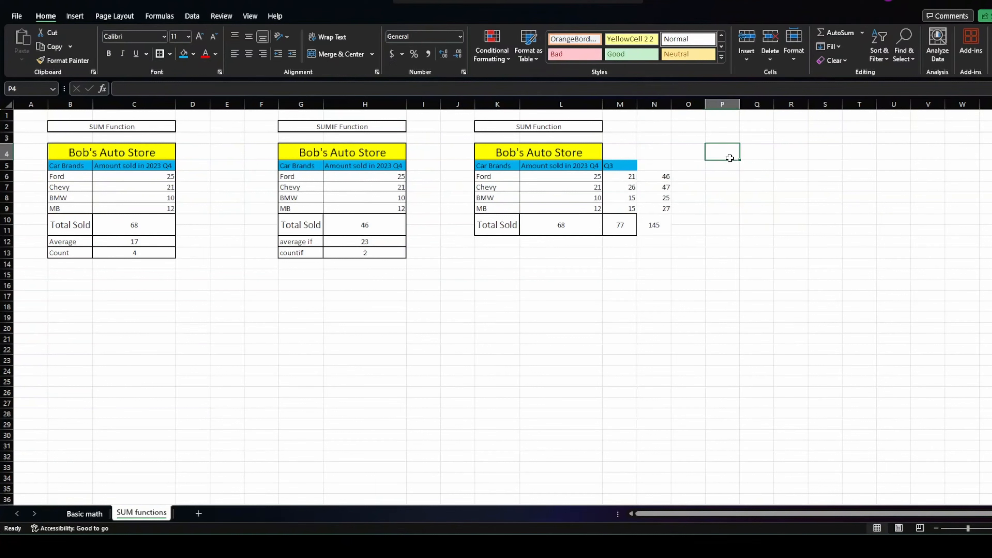
type("1")
key("Return")
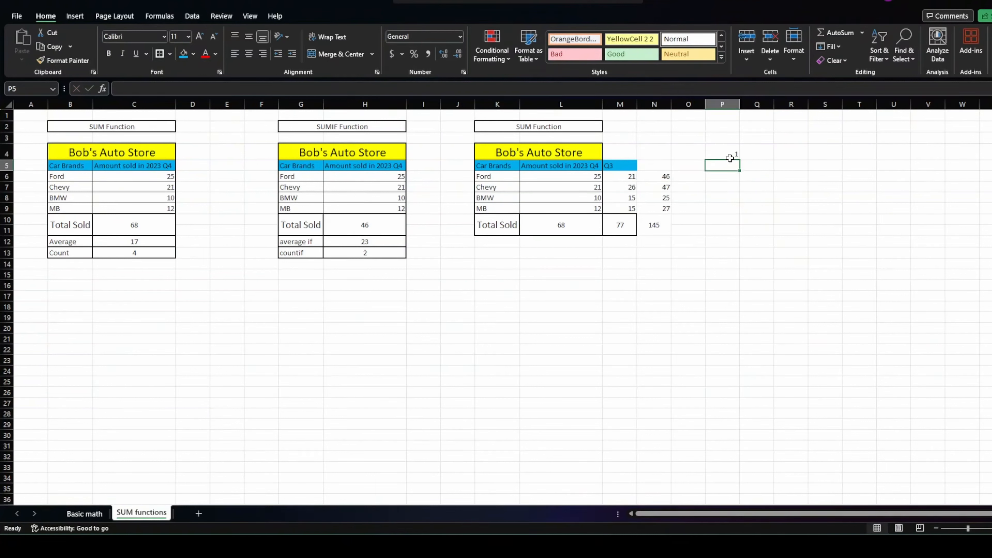
type("2")
key("Return")
type("3")
key("Return")
type("4")
key("Return")
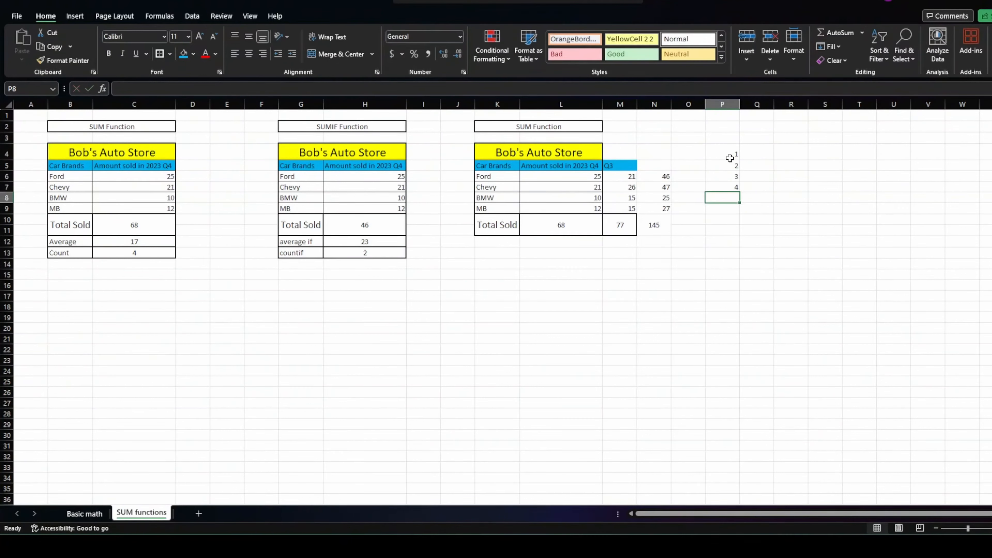
Try to fill from cell P7 alone down to P12, and undo the fill
left_click(730, 187)
left_click_drag(739, 192, 739, 245)
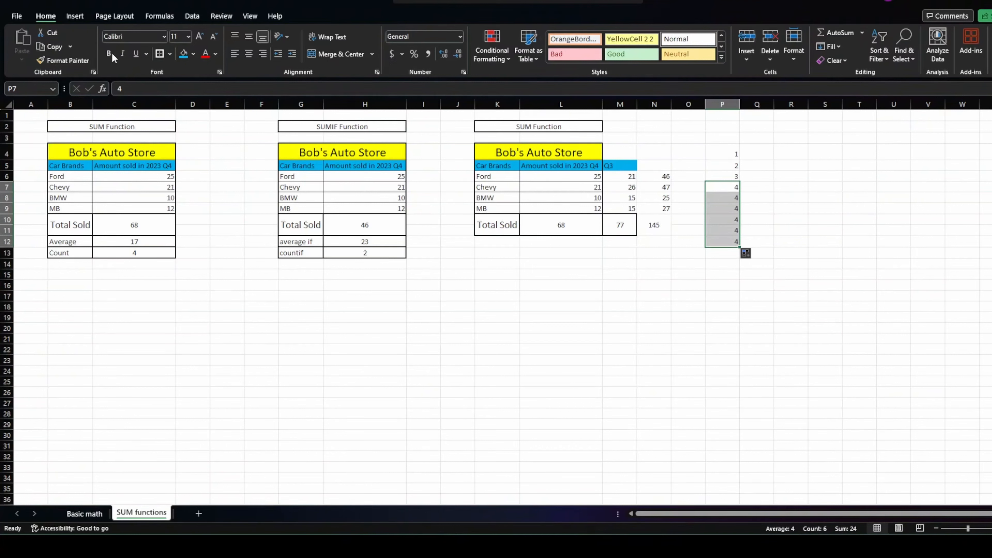
left_click(103, 1)
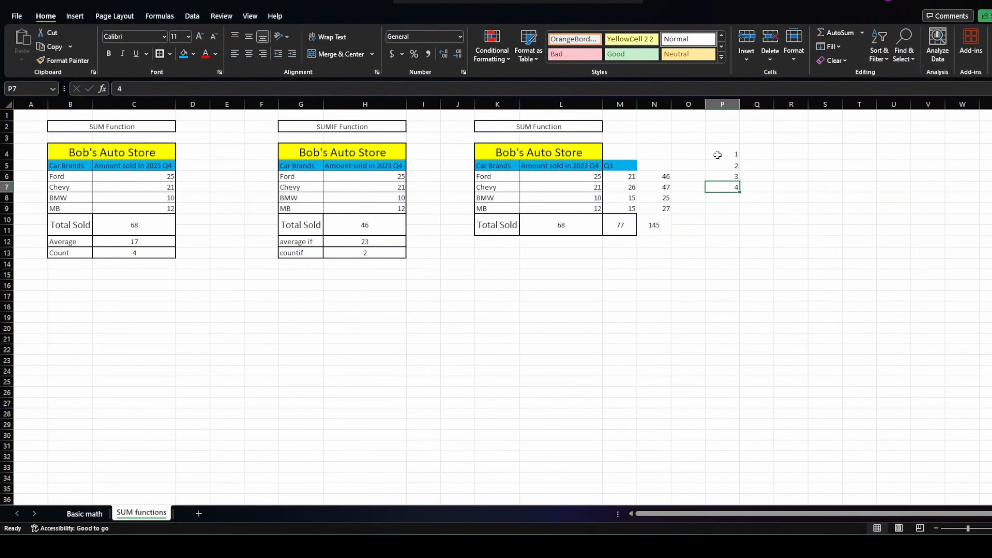
Extend the number series in P4:P7 down to P24 with the fill handle, and select P4
left_click_drag(715, 154, 739, 377)
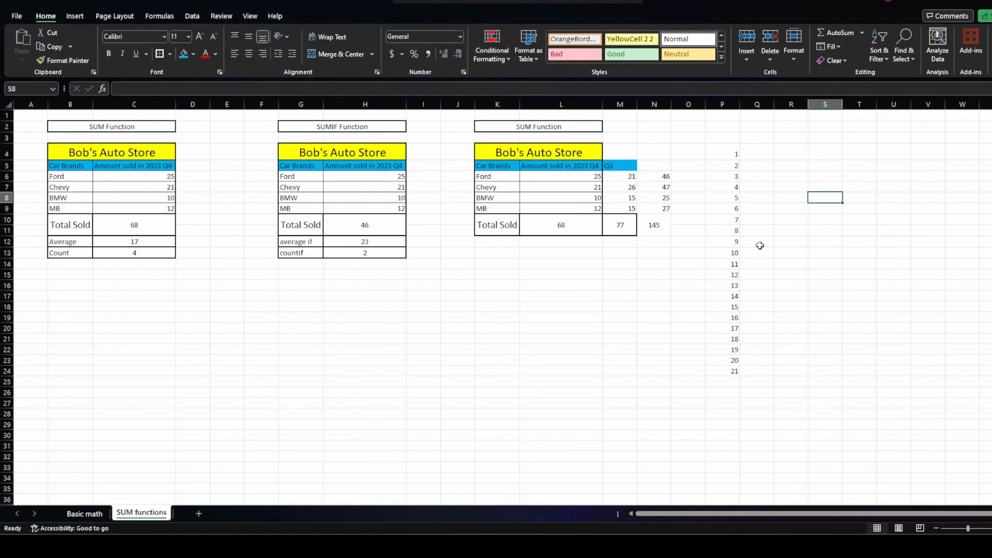
left_click(725, 155)
mouse_move(740, 160)
left_mouse_down()
mouse_move(734, 221)
mouse_move(731, 160)
left_mouse_up()
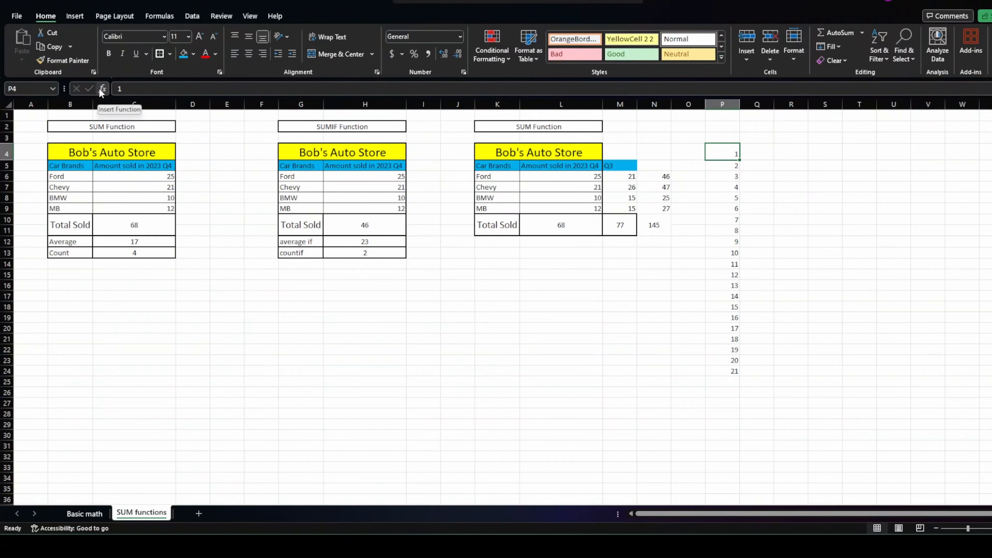
Try starting a SUM formula in E17 from the function suggestions, and delete the entered text
left_click(129, 89)
left_click(242, 292)
left_click(149, 90)
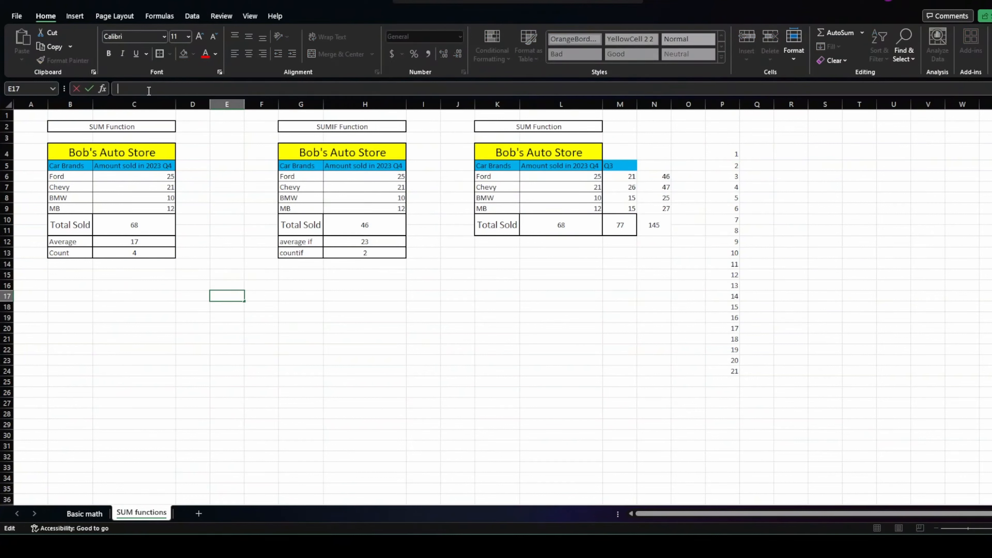
type("=")
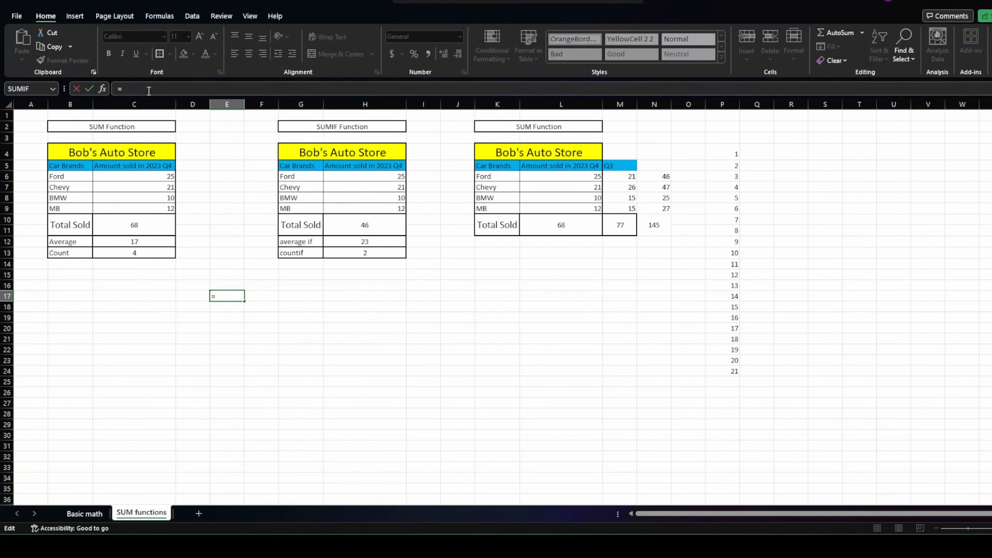
type("sum")
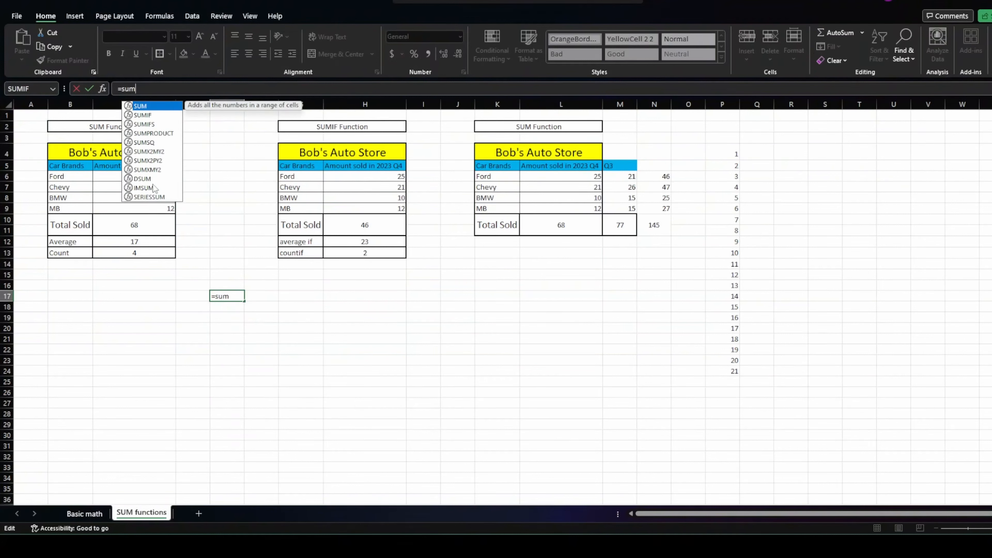
double_click(153, 110)
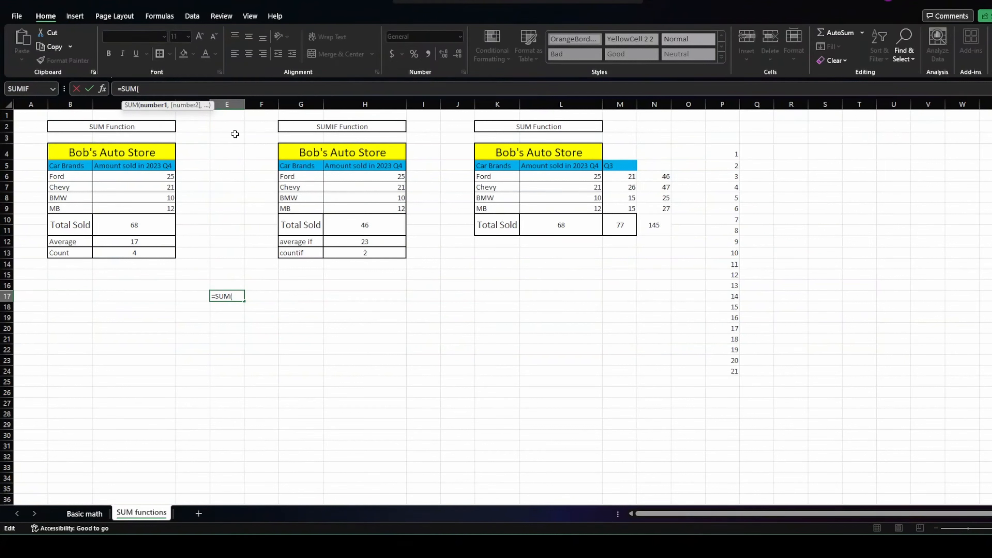
key("BackSpace")
key("BackSpace")
key("BackSpace")
key("BackSpace")
key("BackSpace")
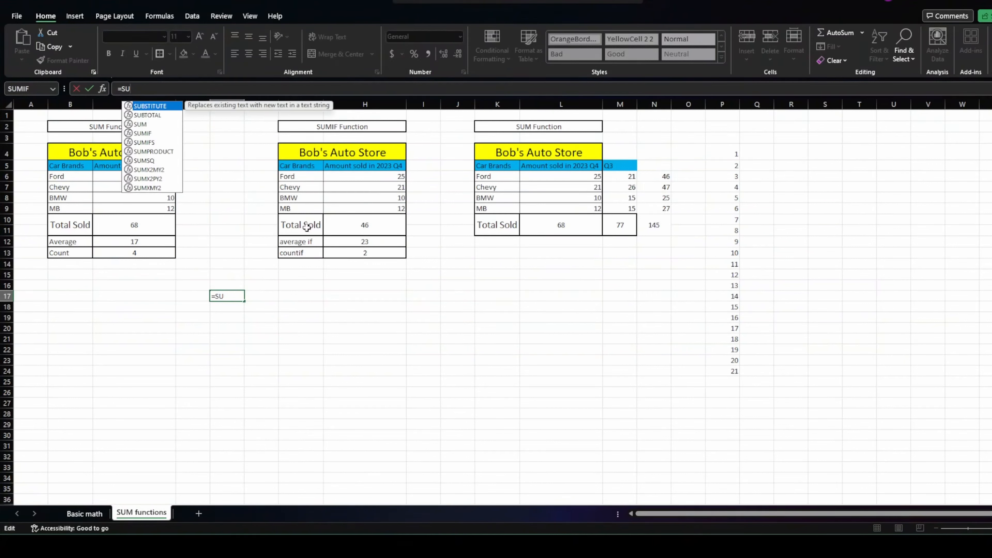